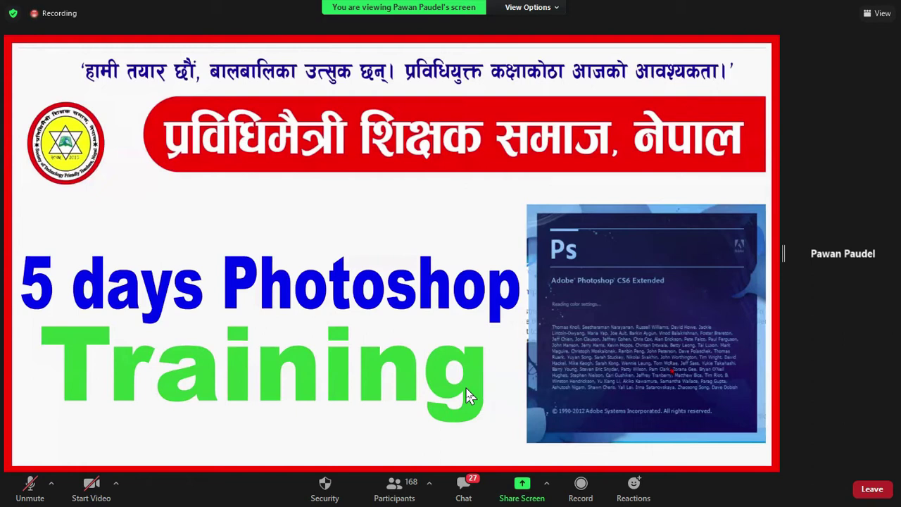
Step: Advance the slideshow through the Day-1 slide to the 'Photoshop के हो त?' slide
{"action": "key", "text": "Right"}
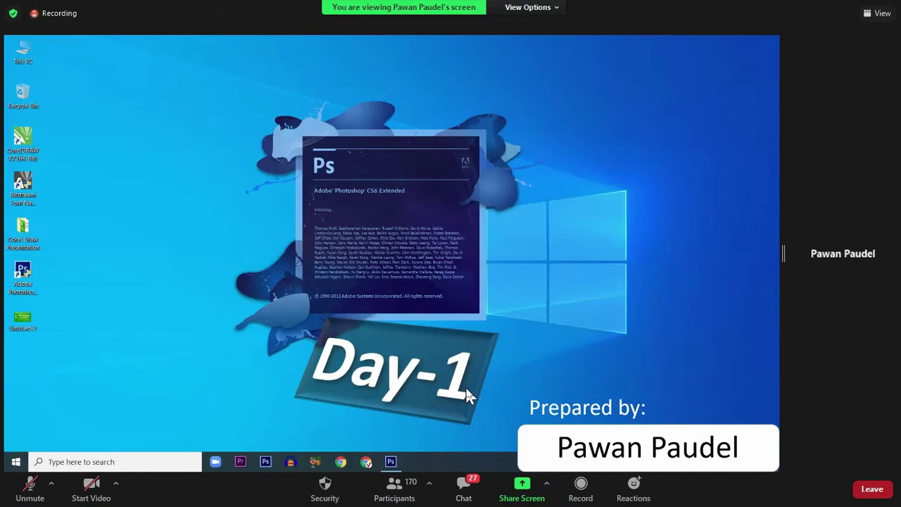
{"action": "key", "text": "Right"}
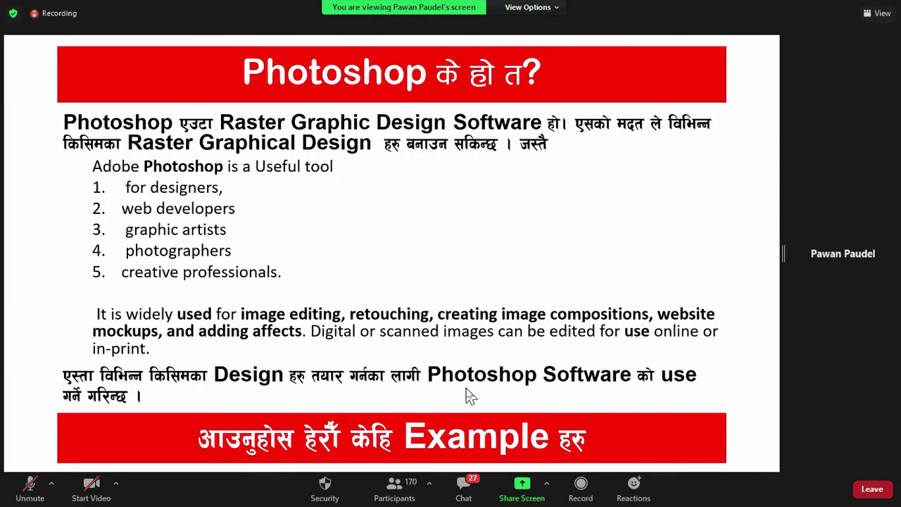
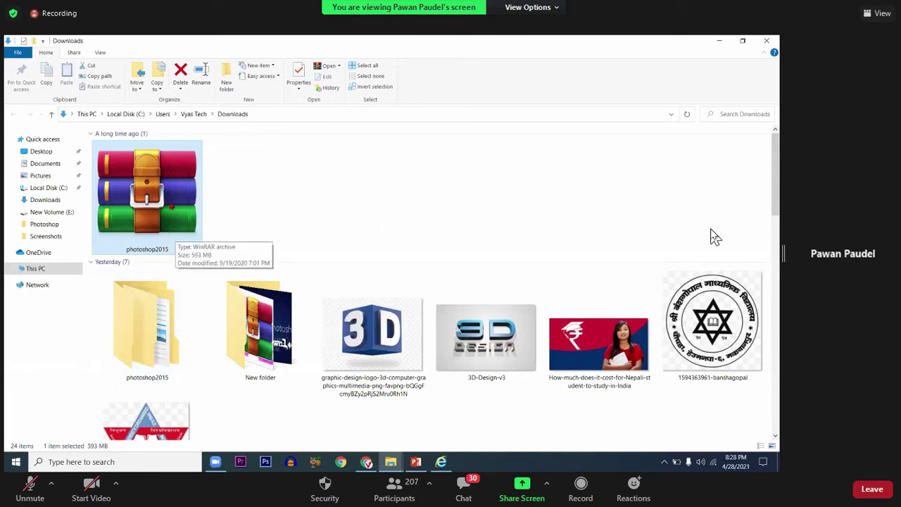
Step: Extract the photoshop2015 archive using WinRAR's 'Extract to photoshop2015\' option
{"action": "right_click", "coordinate": [110, 259]}
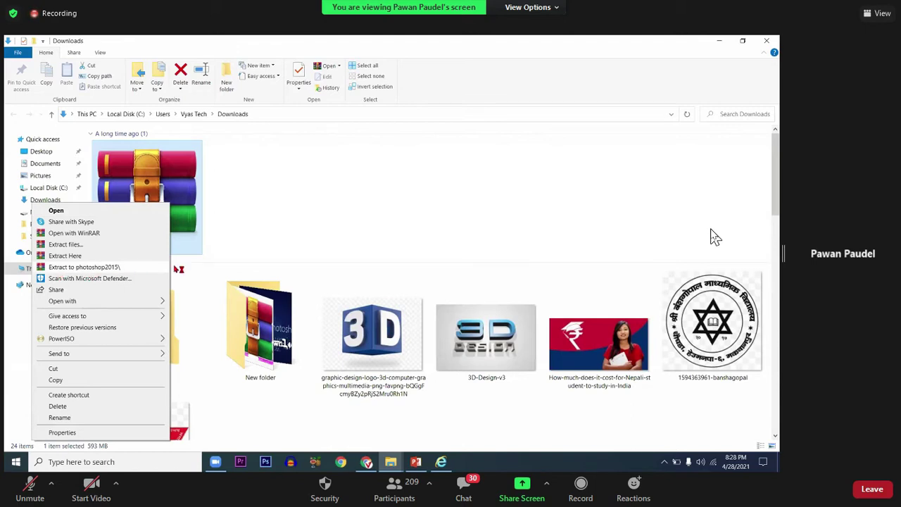
{"action": "key", "text": "Return"}
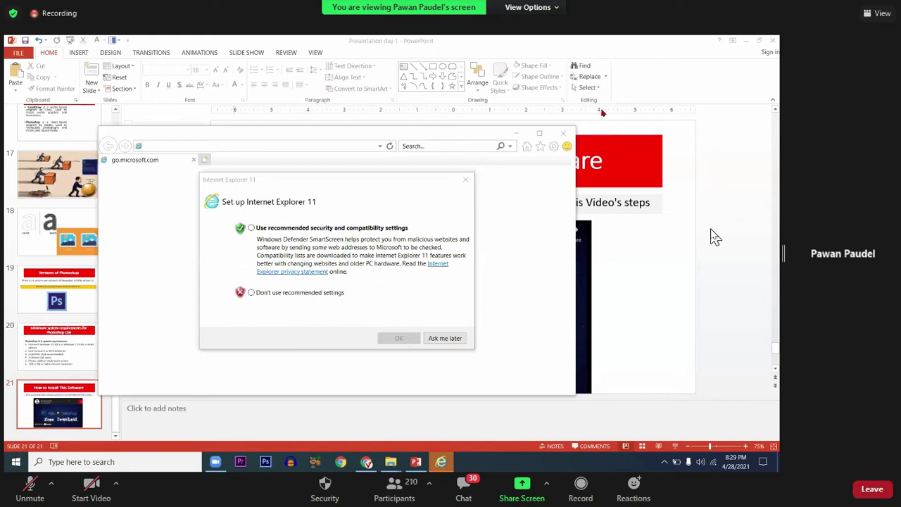
Step: Dismiss the IE11 setup prompt with Ask me later and close Internet Explorer with all tabs
{"action": "left_click", "coordinate": [442, 340]}
{"action": "left_click", "coordinate": [566, 146]}
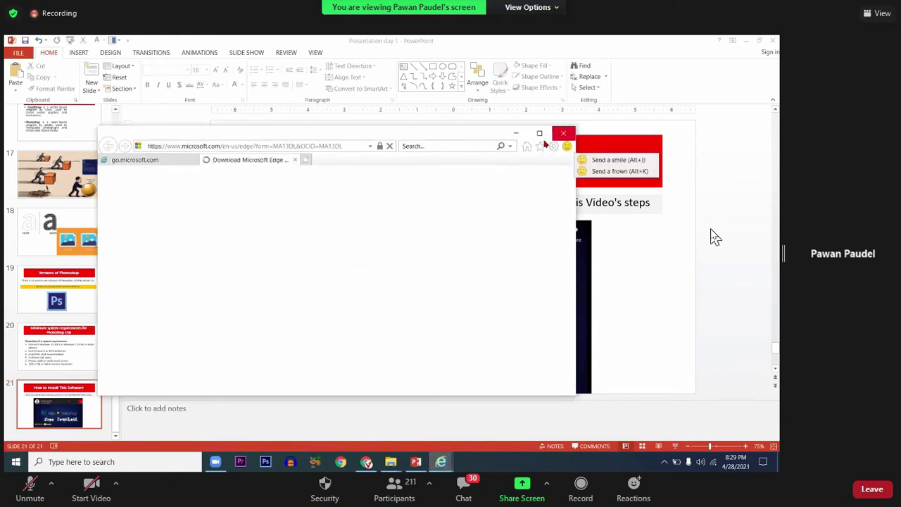
{"action": "left_click", "coordinate": [562, 133]}
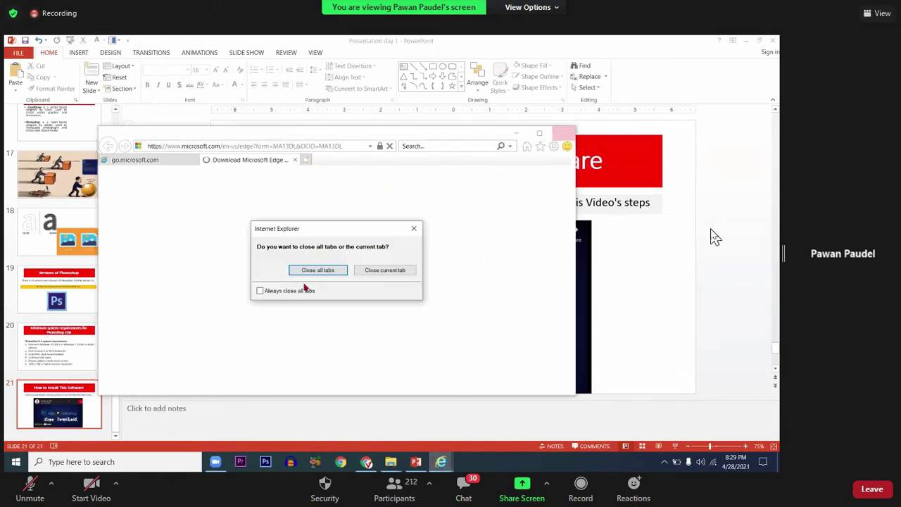
{"action": "key", "text": "Return"}
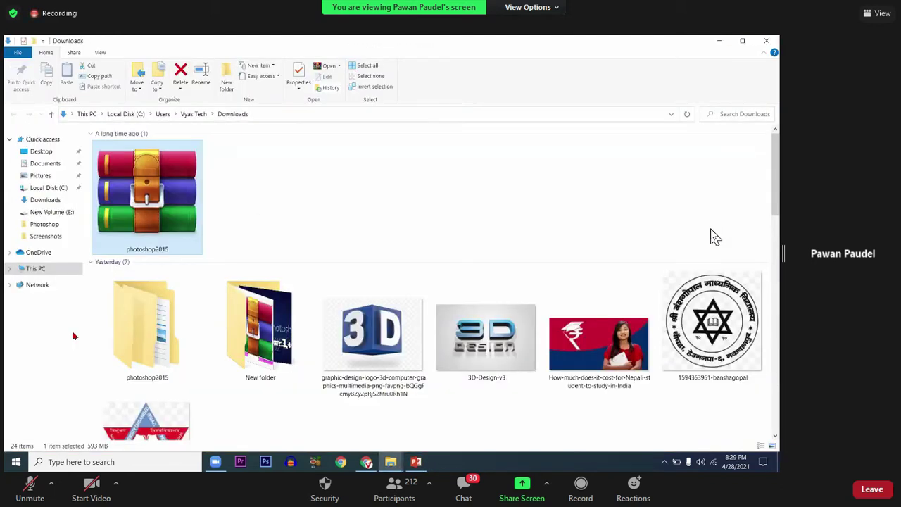
Step: Open the nested photoshop2015 folders three levels down to reach the setup files
{"action": "left_click", "coordinate": [144, 330]}
{"action": "double_click", "coordinate": [156, 339]}
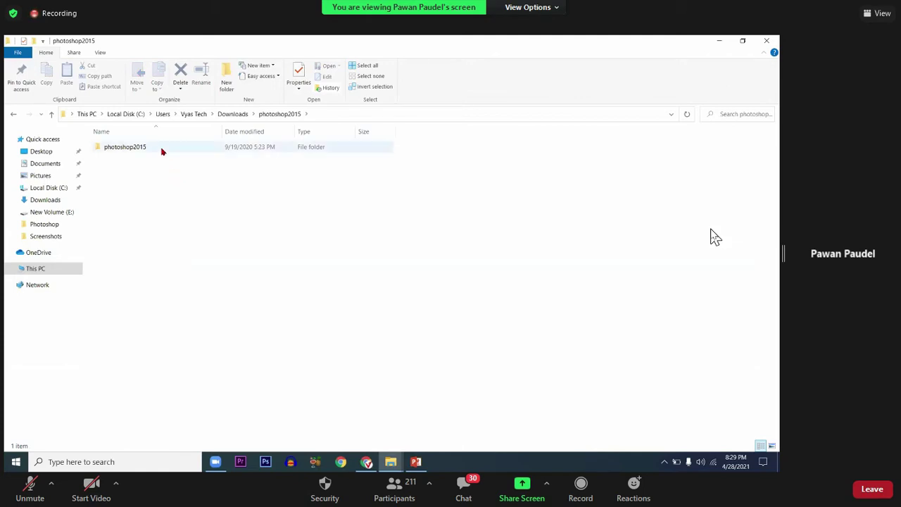
{"action": "double_click", "coordinate": [161, 151]}
{"action": "double_click", "coordinate": [161, 152]}
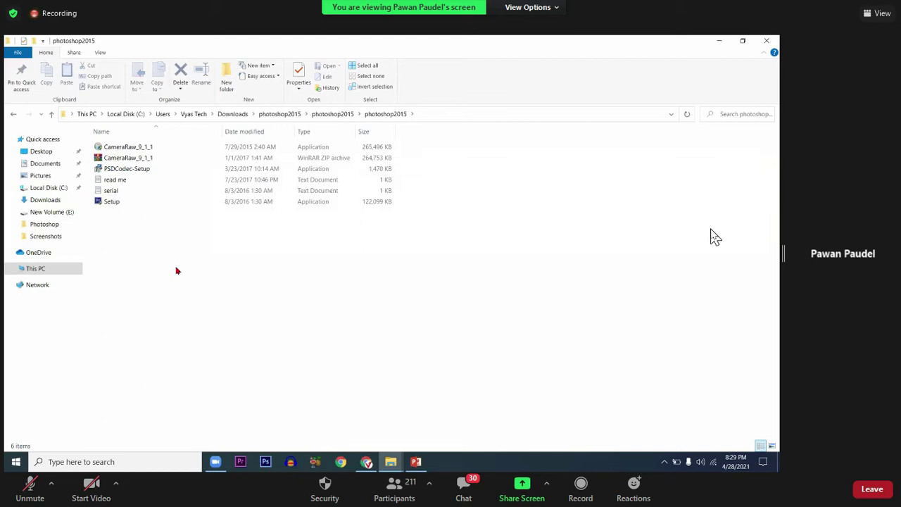
Step: Switch the folder to Large icons view and select the Setup installer
{"action": "scroll", "coordinate": [177, 270], "scroll_direction": "up", "scroll_amount": 1, "text": "ctrl"}
{"action": "scroll", "coordinate": [177, 270], "scroll_direction": "up", "scroll_amount": 1, "text": "ctrl"}
{"action": "scroll", "coordinate": [177, 270], "scroll_direction": "up", "scroll_amount": 1, "text": "ctrl"}
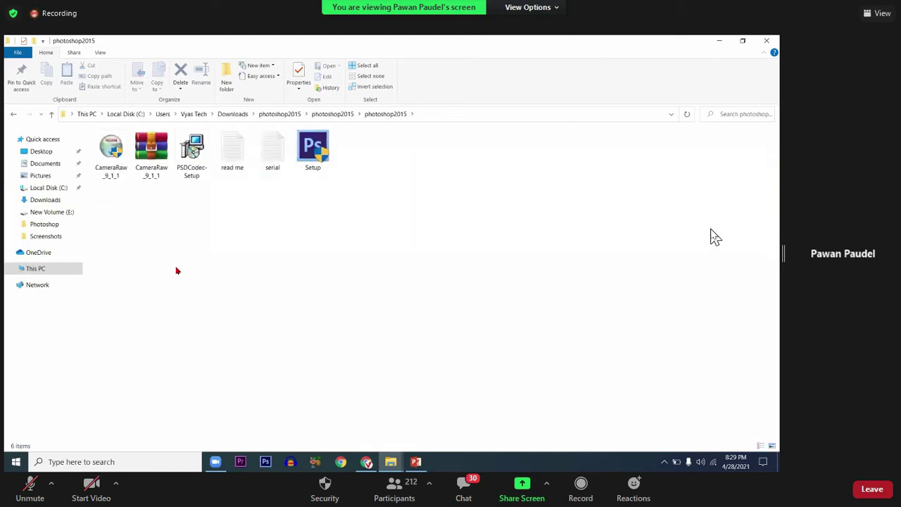
{"action": "scroll", "coordinate": [177, 270], "scroll_direction": "down", "scroll_amount": 2, "text": "ctrl"}
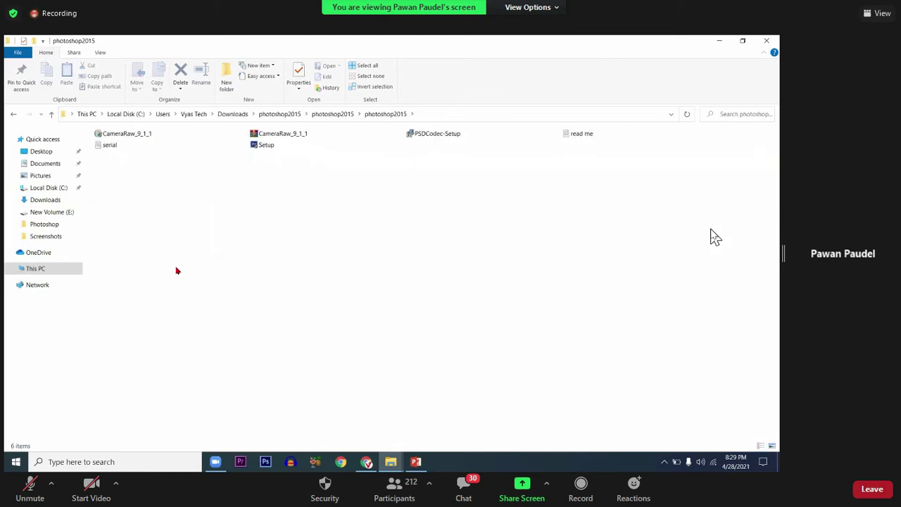
{"action": "scroll", "coordinate": [177, 270], "scroll_direction": "up", "scroll_amount": 1, "text": "ctrl"}
{"action": "scroll", "coordinate": [176, 270], "scroll_direction": "up", "scroll_amount": 1, "text": "ctrl"}
{"action": "scroll", "coordinate": [177, 270], "scroll_direction": "up", "scroll_amount": 1, "text": "ctrl"}
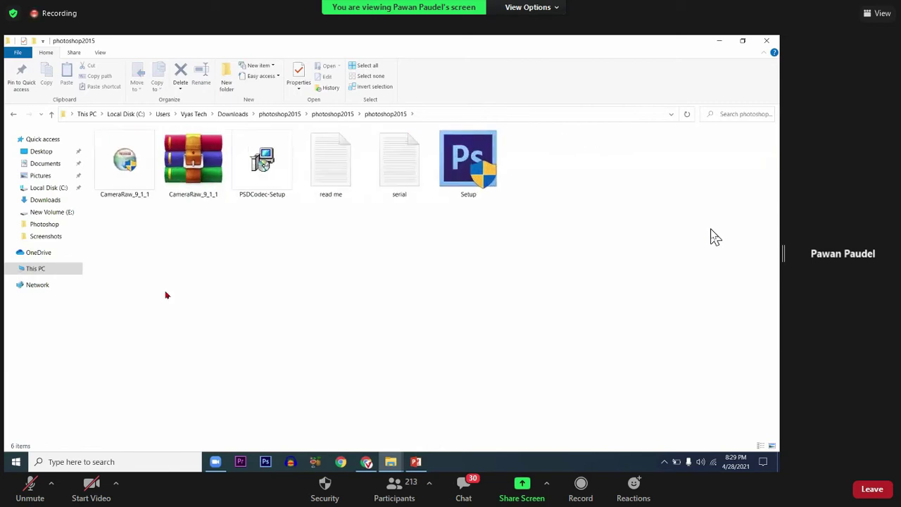
{"action": "scroll", "coordinate": [178, 270], "scroll_direction": "up", "scroll_amount": 1, "text": "ctrl"}
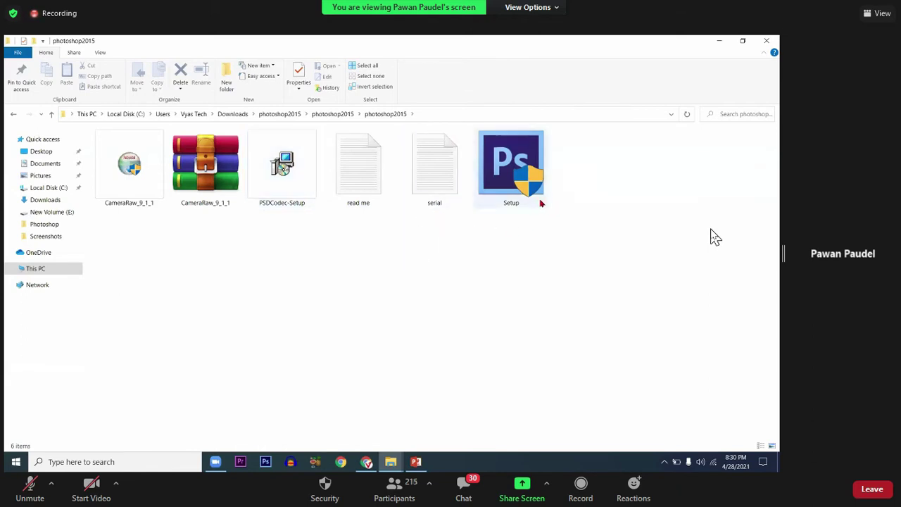
{"action": "left_click", "coordinate": [509, 199]}
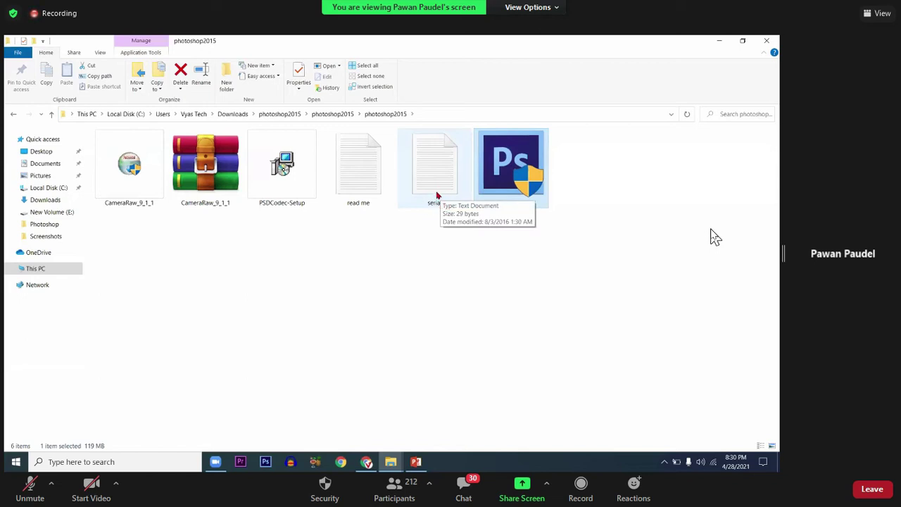
Step: Open the serial file in Notepad, copy the serial number, and minimize Notepad
{"action": "double_click", "coordinate": [437, 195]}
{"action": "left_click_drag", "start_coordinate": [252, 133], "coordinate": [108, 131]}
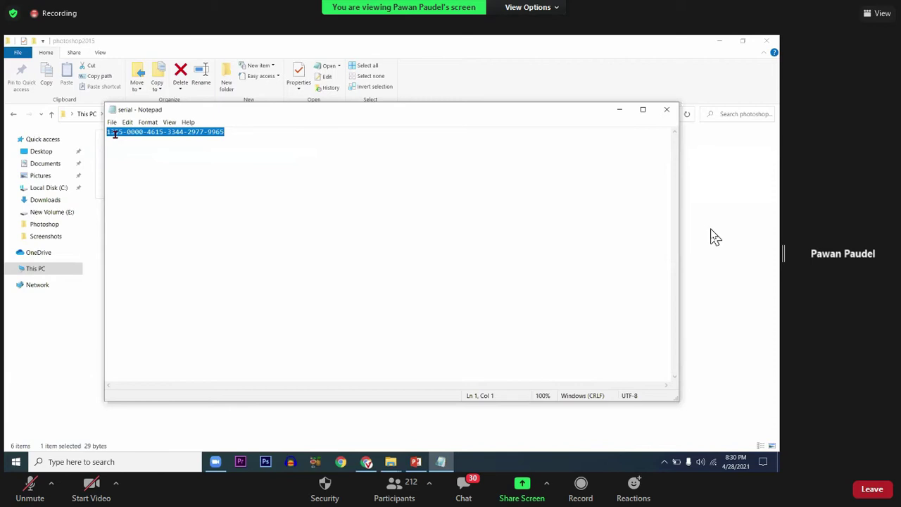
{"action": "right_click", "coordinate": [118, 133]}
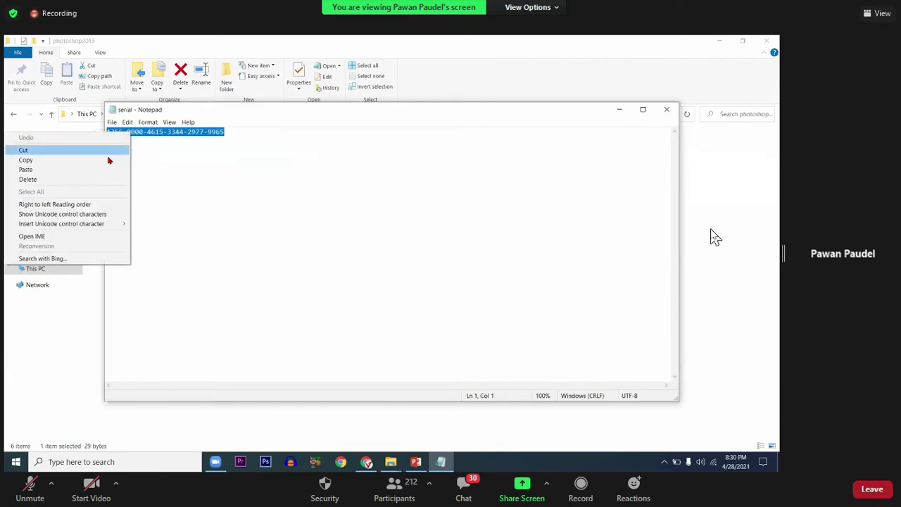
{"action": "left_click", "coordinate": [109, 160]}
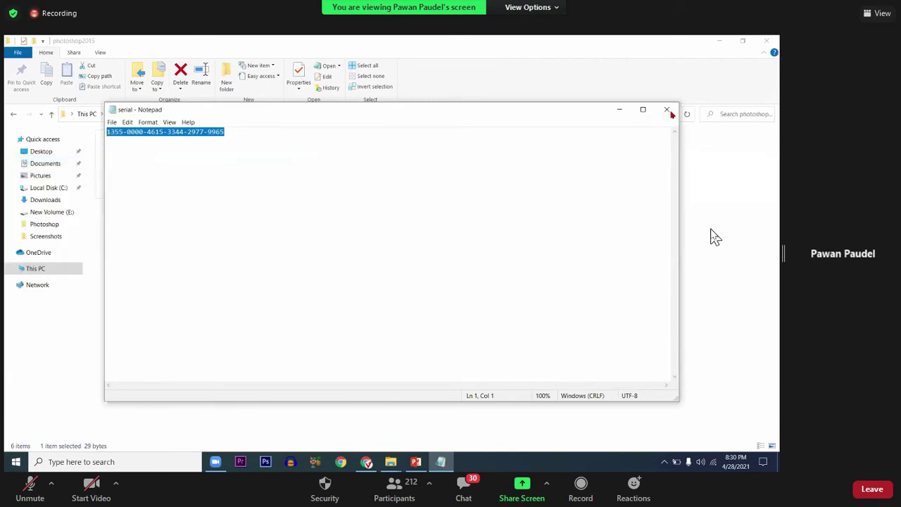
{"action": "left_click", "coordinate": [621, 109]}
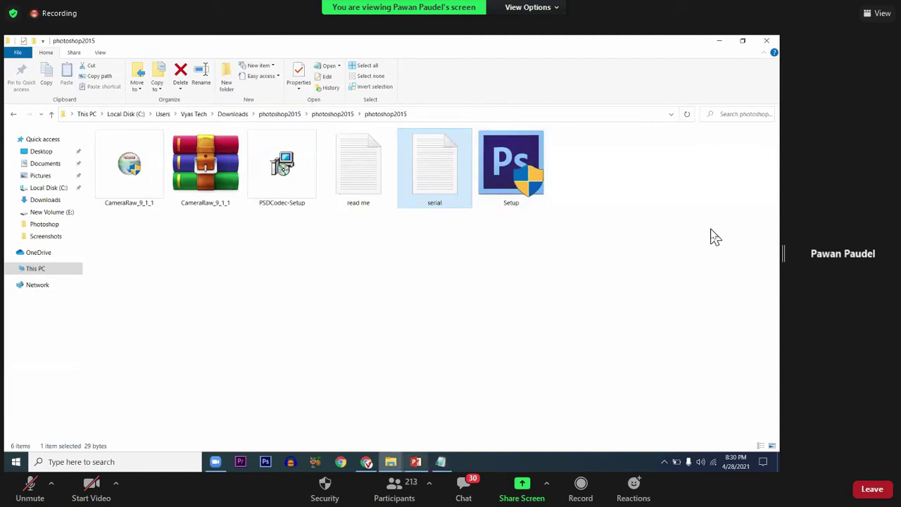
Step: Restore Notepad, reselect and copy the full serial number, then minimize it again
{"action": "left_click", "coordinate": [440, 461]}
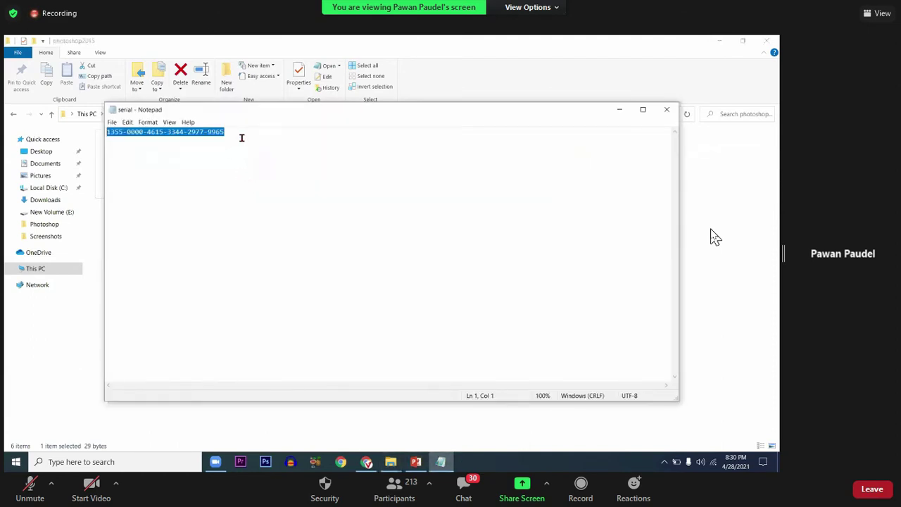
{"action": "left_click", "coordinate": [243, 136]}
{"action": "left_click_drag", "start_coordinate": [224, 134], "coordinate": [107, 134]}
{"action": "right_click", "coordinate": [129, 140]}
{"action": "left_click", "coordinate": [113, 170]}
{"action": "left_click", "coordinate": [619, 109]}
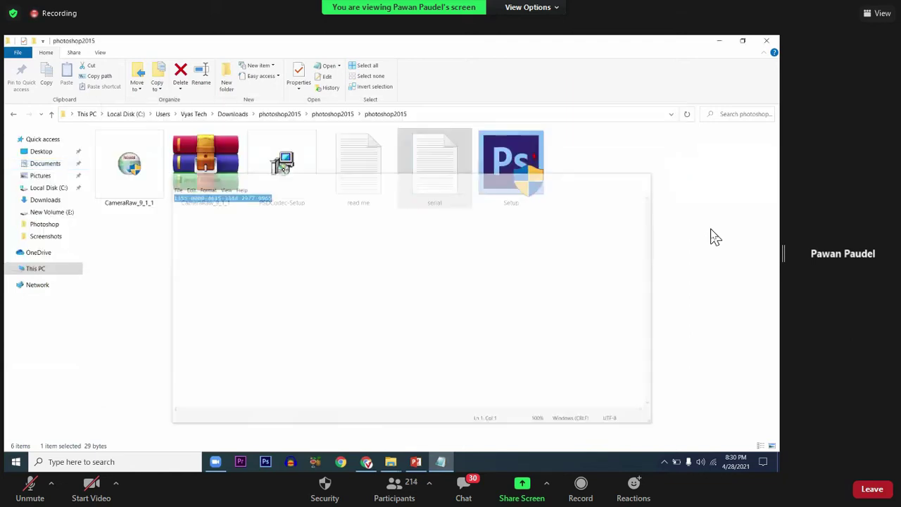
Step: Run Setup, keep English as the installer language, and confirm with OK
{"action": "left_click", "coordinate": [505, 190]}
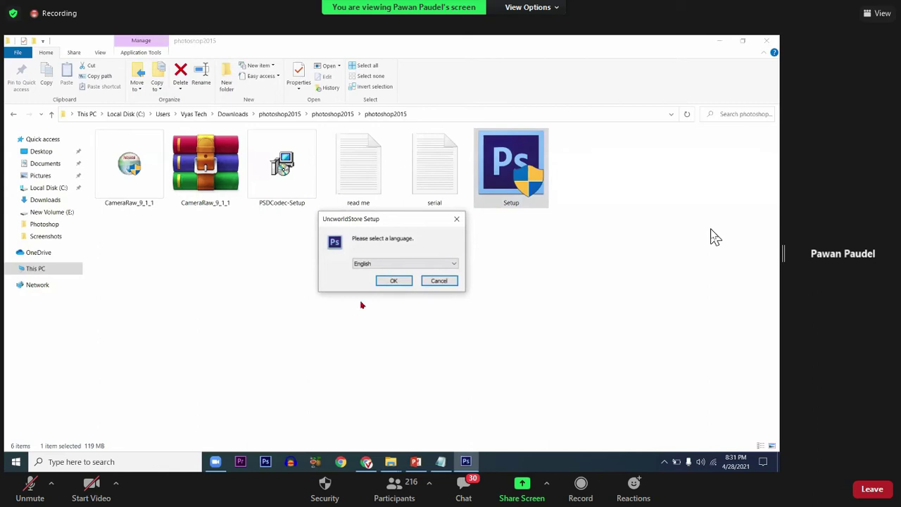
{"action": "left_click", "coordinate": [375, 266]}
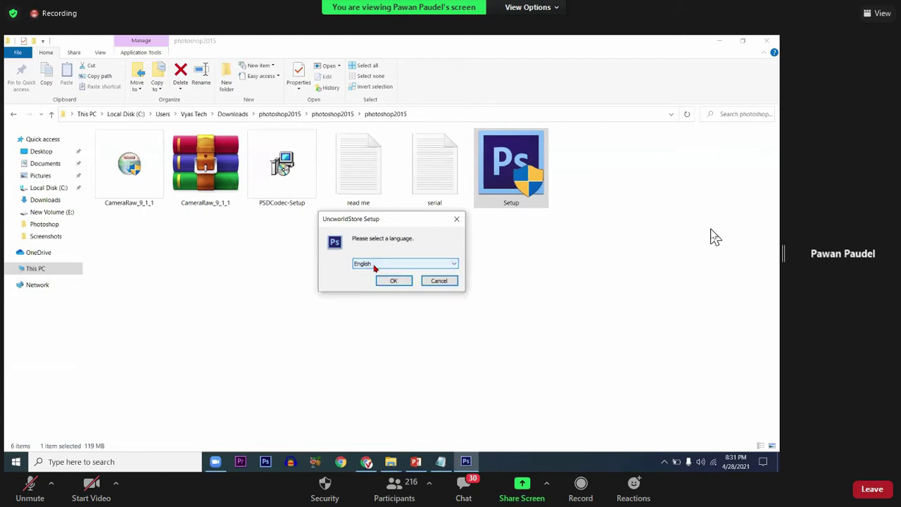
{"action": "left_click", "coordinate": [388, 266]}
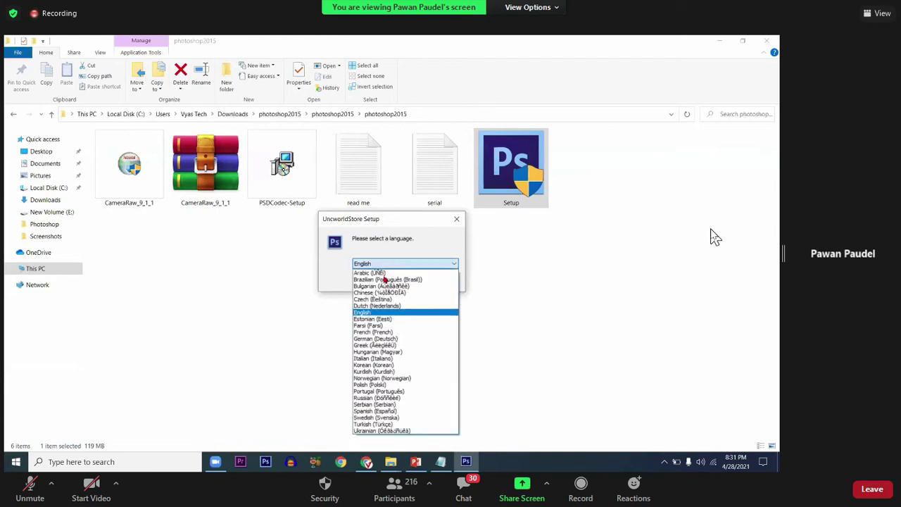
{"action": "left_click", "coordinate": [350, 264]}
{"action": "left_click", "coordinate": [394, 280]}
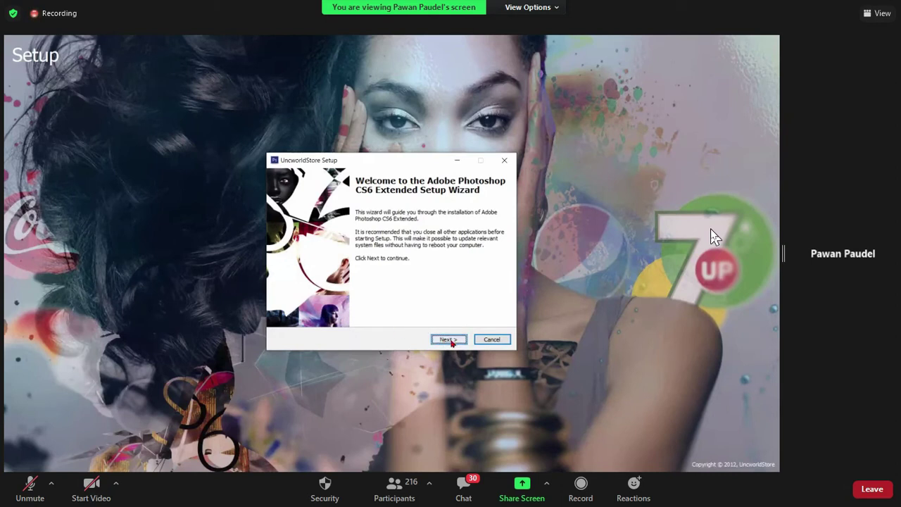
Step: Pass the welcome page and paste the copied serial into the Installation password field
{"action": "left_click", "coordinate": [450, 340]}
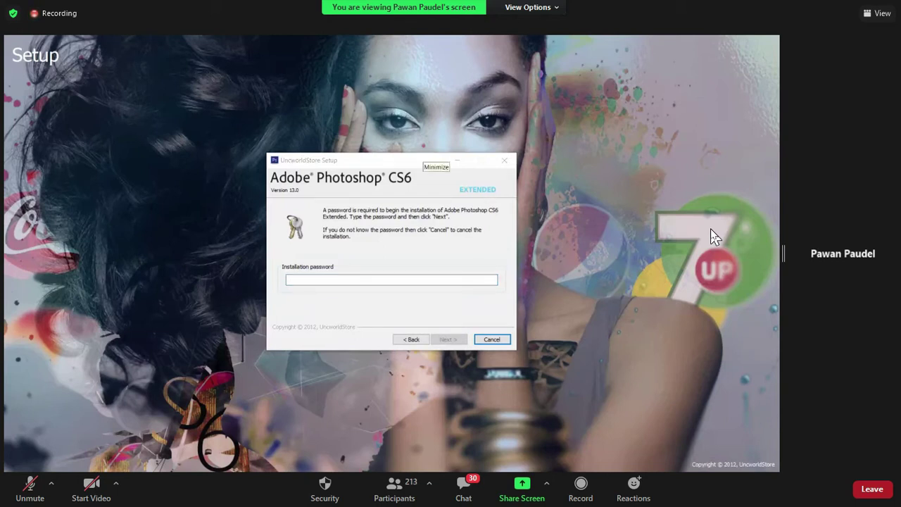
{"action": "left_click", "coordinate": [342, 277]}
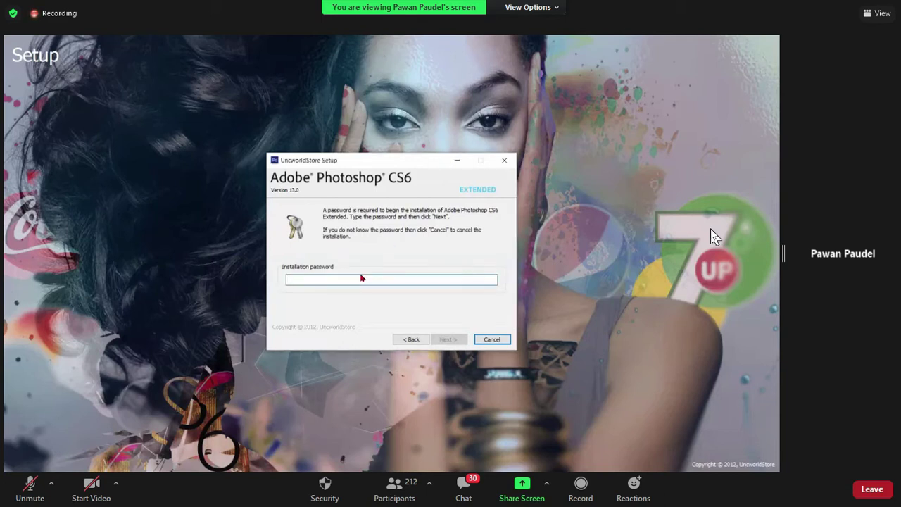
{"action": "key", "text": "ctrl+v"}
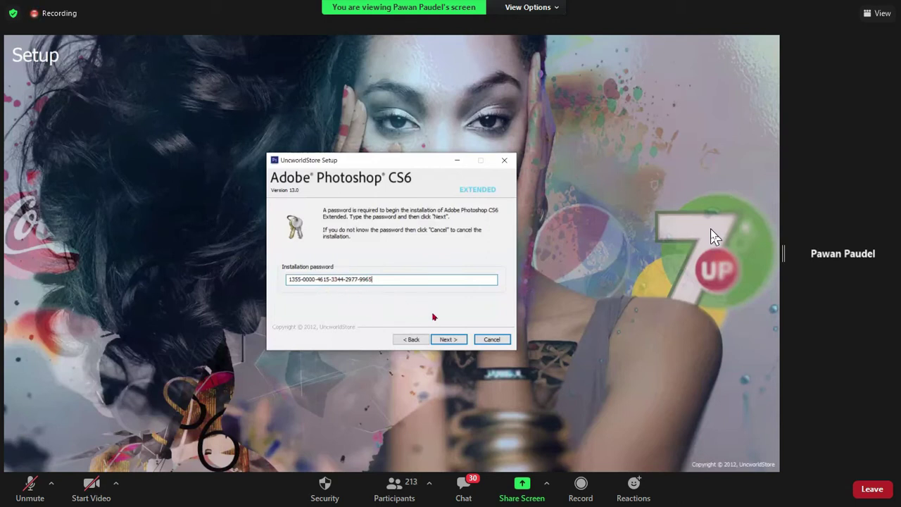
Step: Advance through the information and destination pages, keeping the desktop icon, and start installing
{"action": "left_click", "coordinate": [448, 340]}
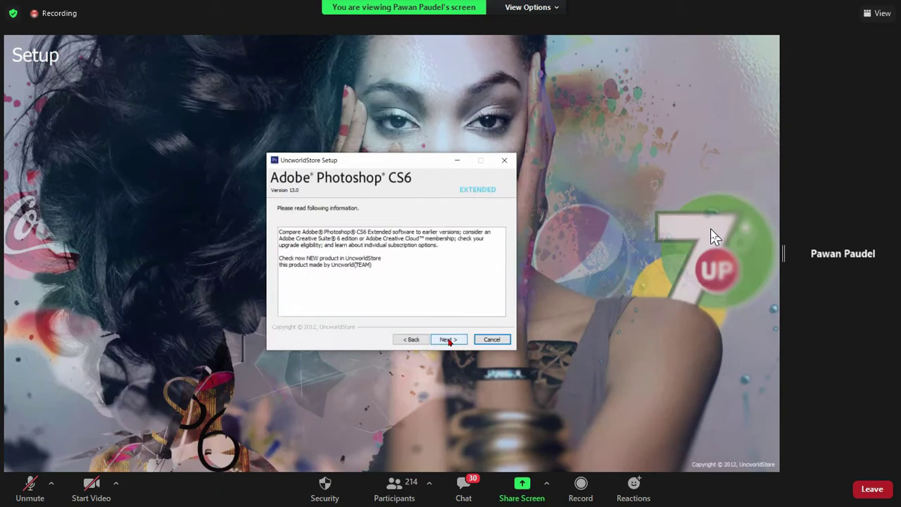
{"action": "left_click", "coordinate": [448, 340]}
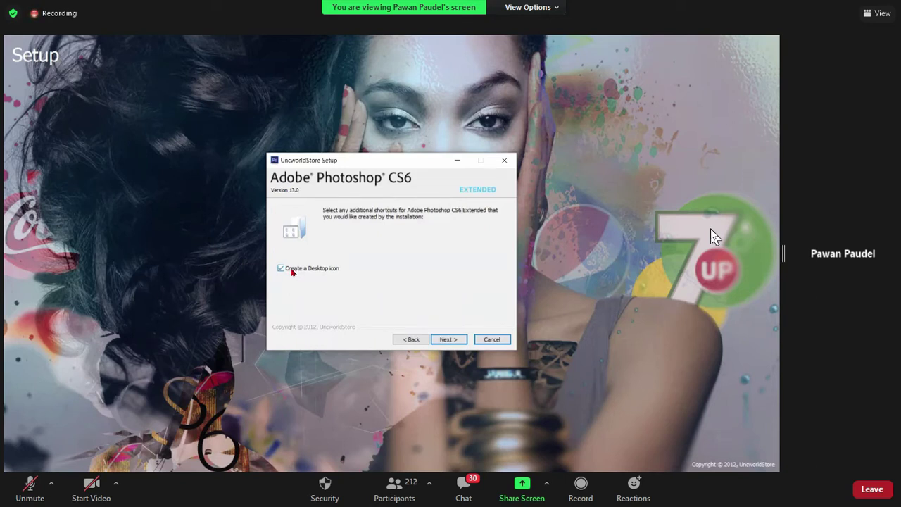
{"action": "left_click", "coordinate": [448, 340]}
{"action": "left_click", "coordinate": [448, 340]}
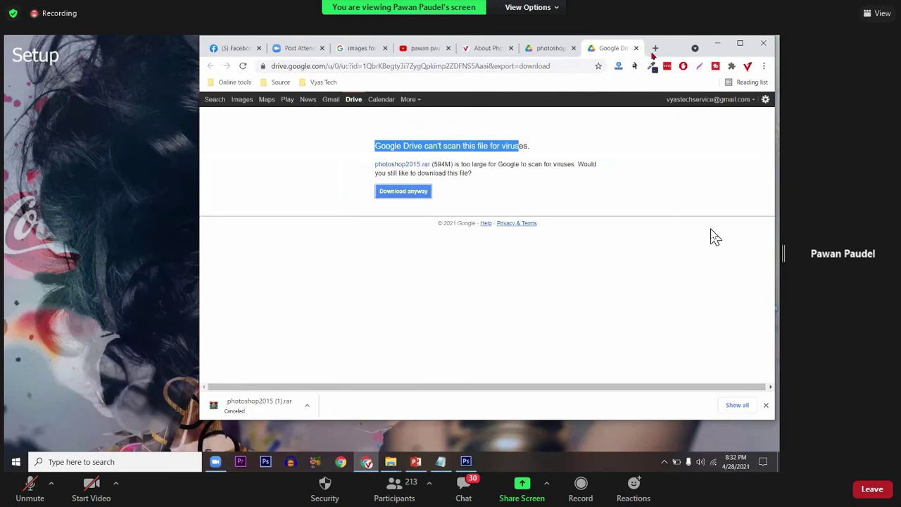
Step: Search Google for 'photoshop 7' in a new Chrome tab
{"action": "left_click", "coordinate": [655, 48]}
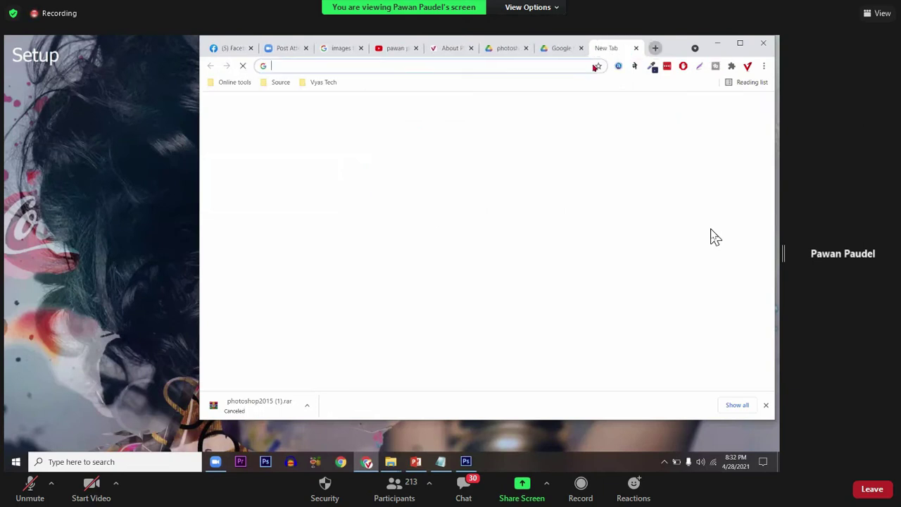
{"action": "type", "text": "ph"}
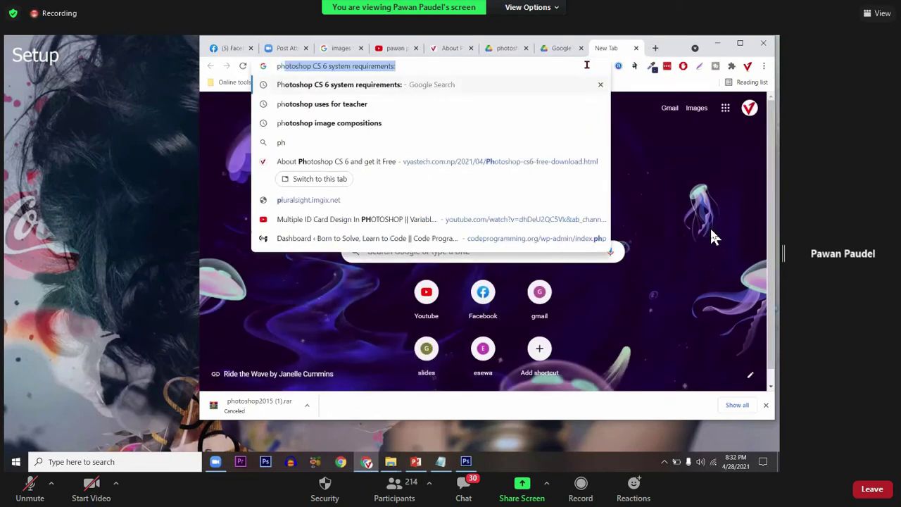
{"action": "type", "text": "otoshop"}
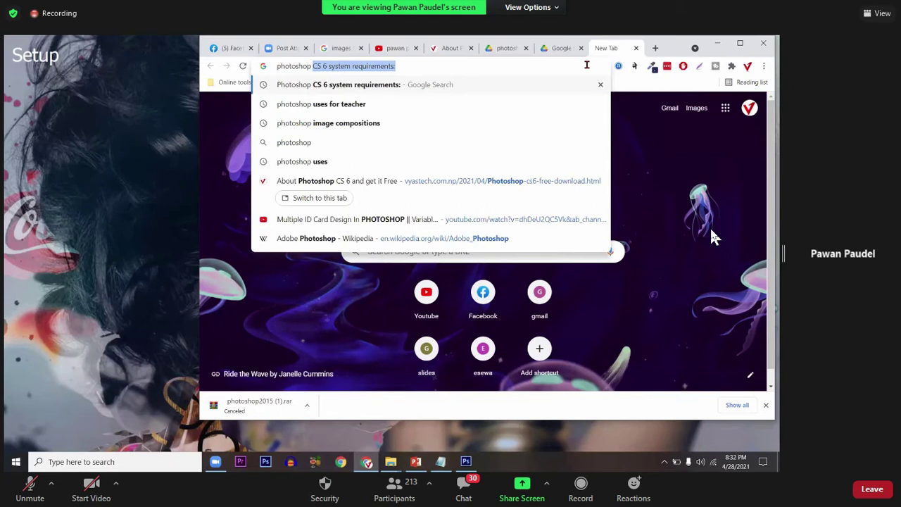
{"action": "type", "text": " 7"}
{"action": "key", "text": "Return"}
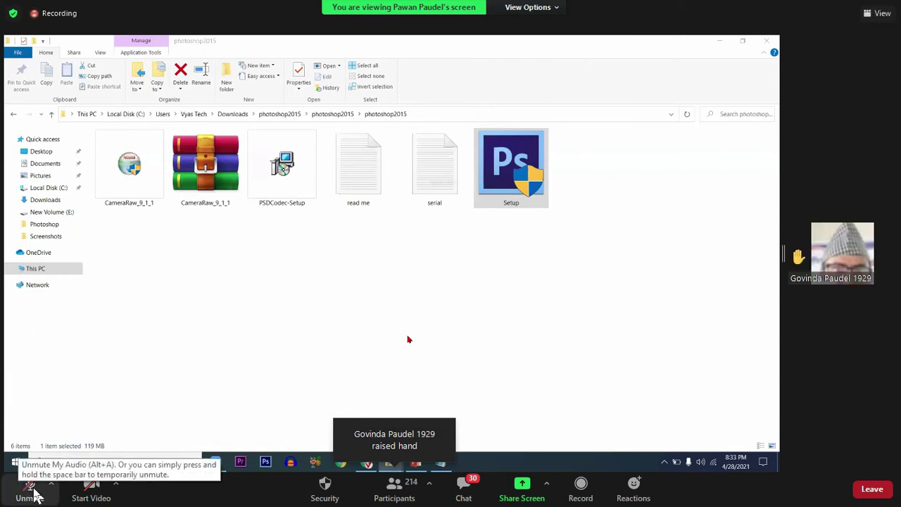
{"action": "left_click", "coordinate": [34, 491]}
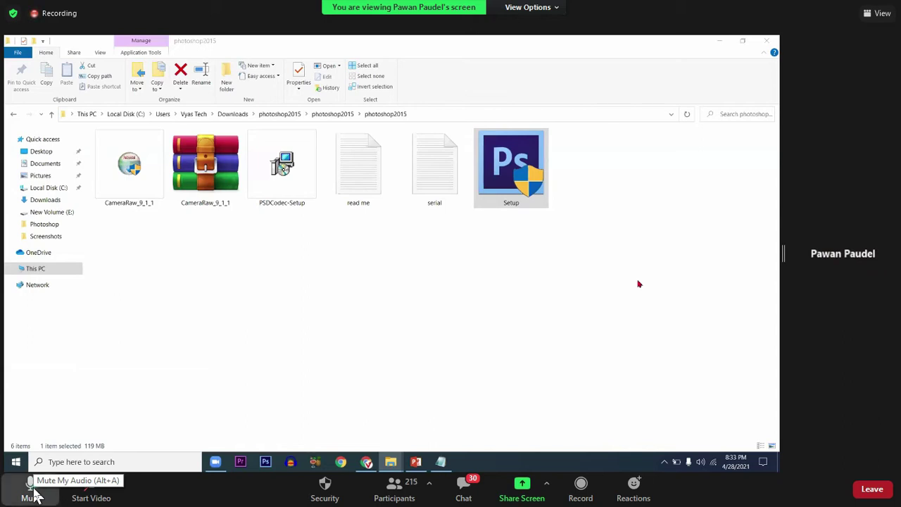
{"action": "left_click", "coordinate": [31, 493]}
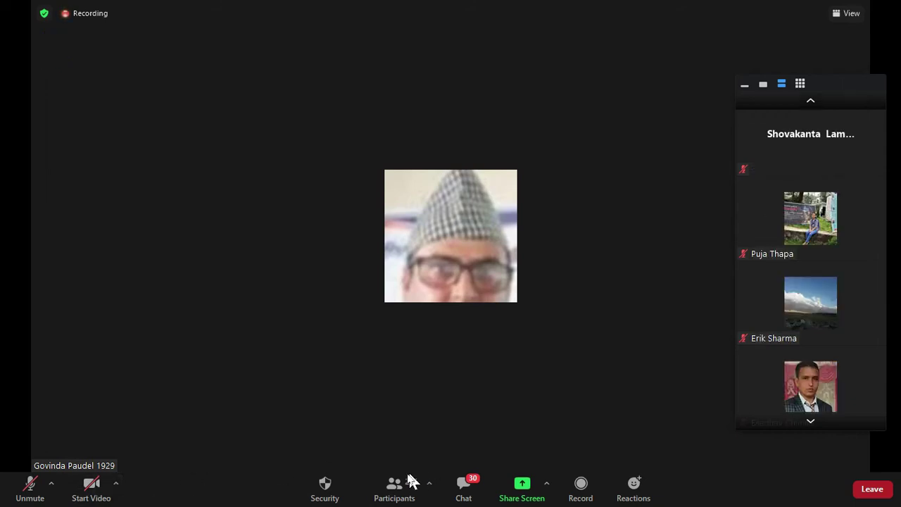
Step: Enable Share Screen for participants under Security, toggle the mic, and open Participants
{"action": "left_click", "coordinate": [332, 494]}
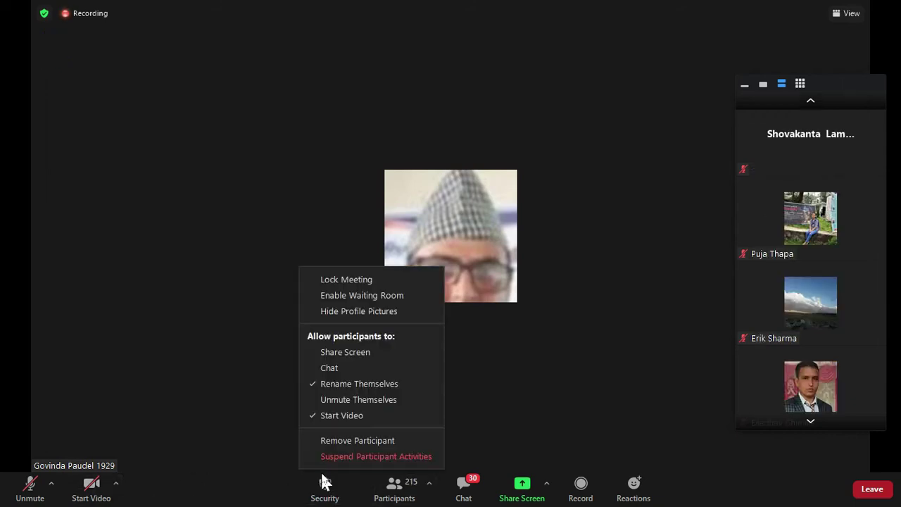
{"action": "left_click", "coordinate": [322, 355]}
{"action": "left_click", "coordinate": [31, 482]}
{"action": "left_click", "coordinate": [29, 486]}
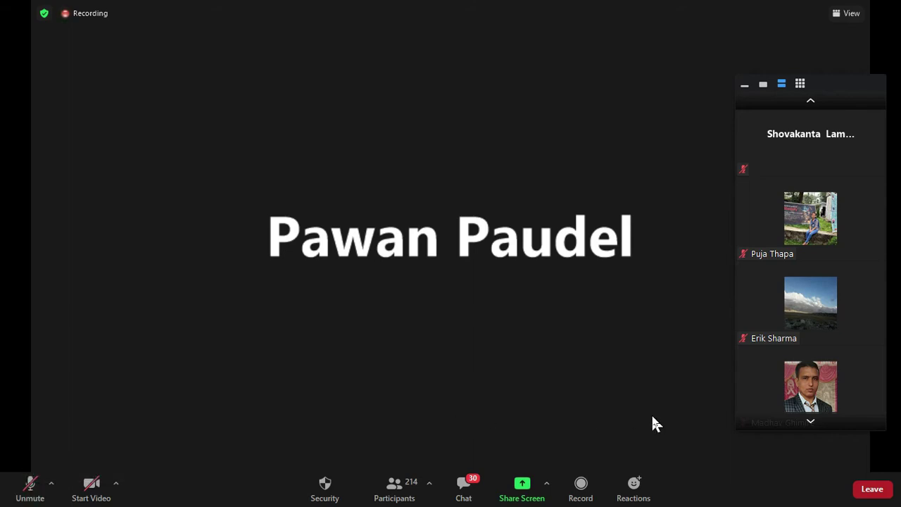
{"action": "left_click", "coordinate": [397, 491]}
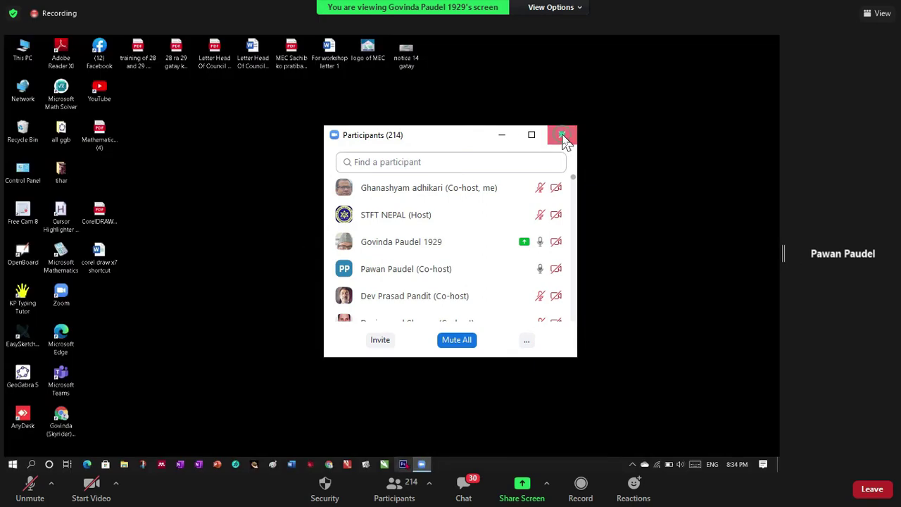
{"action": "left_click", "coordinate": [562, 135]}
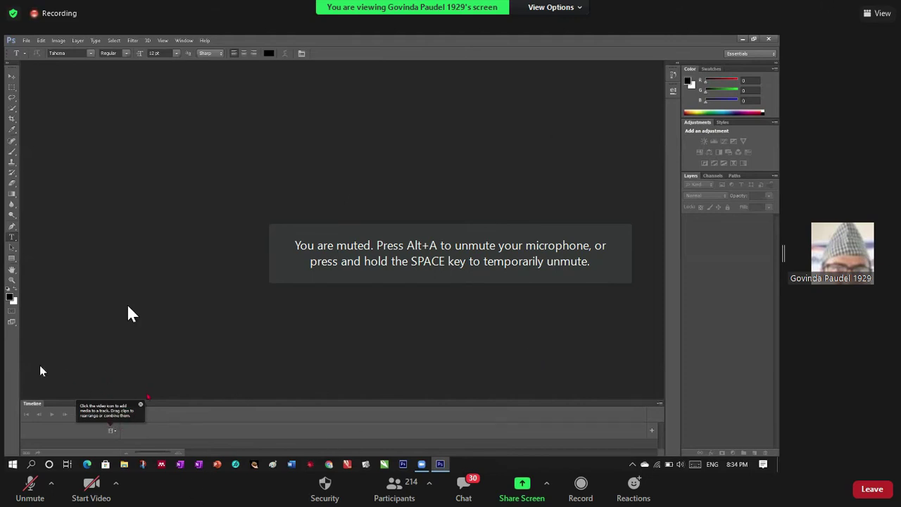
{"action": "left_click", "coordinate": [26, 486]}
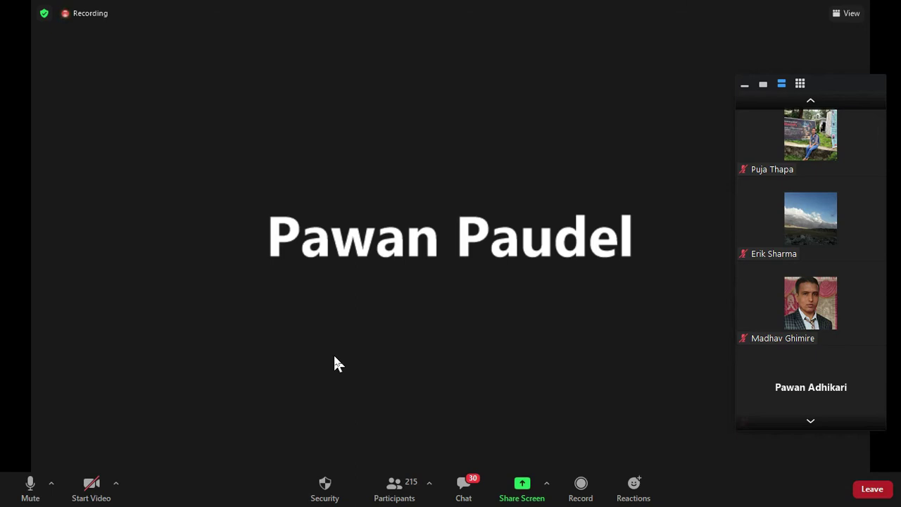
Step: Toggle the Zoom microphone mute/unmute button three times
{"action": "left_click", "coordinate": [31, 492]}
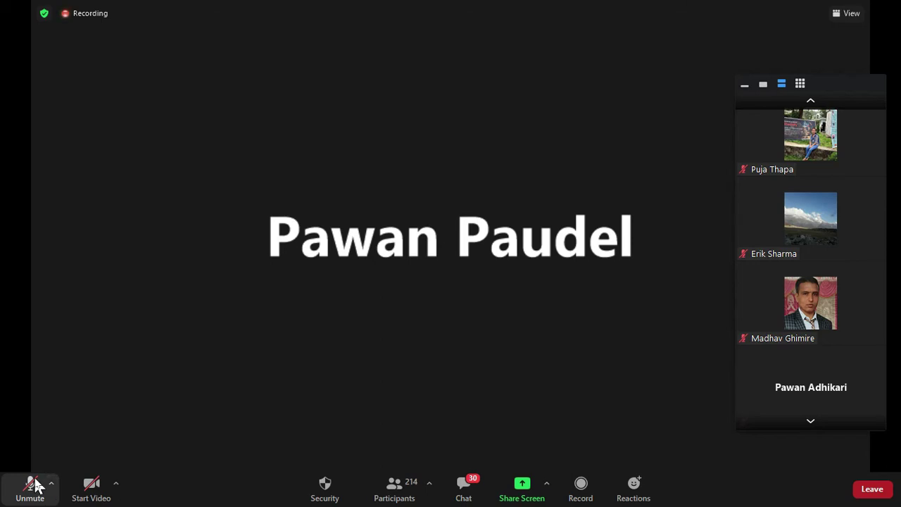
{"action": "left_click", "coordinate": [33, 482]}
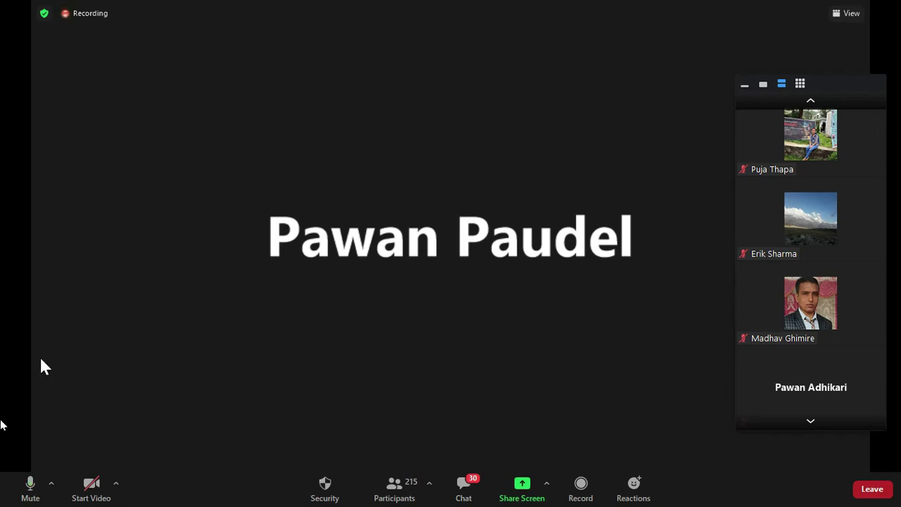
{"action": "left_click", "coordinate": [29, 484]}
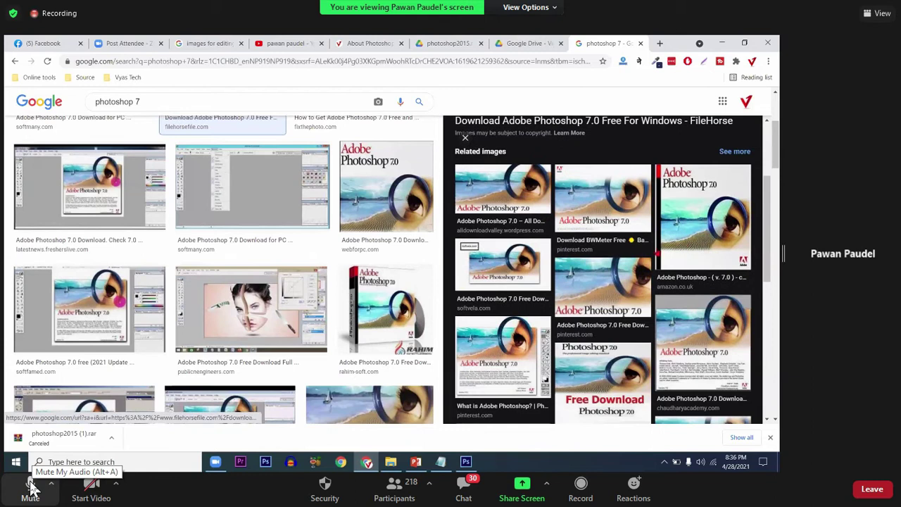
Step: Mute your own microphone in Zoom
{"action": "left_click", "coordinate": [30, 485]}
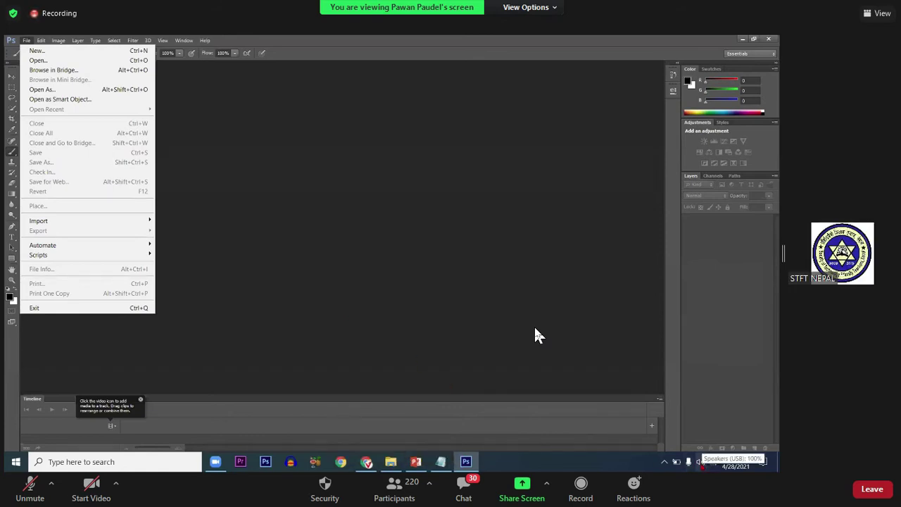
Step: Close Photoshop's File menu without choosing a command, then unmute your Zoom microphone
{"action": "left_click", "coordinate": [535, 328]}
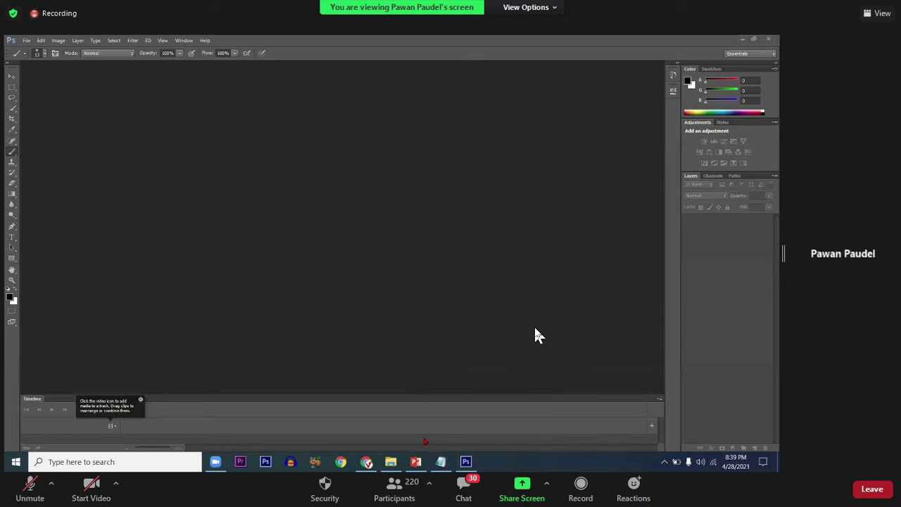
{"action": "left_click", "coordinate": [38, 482]}
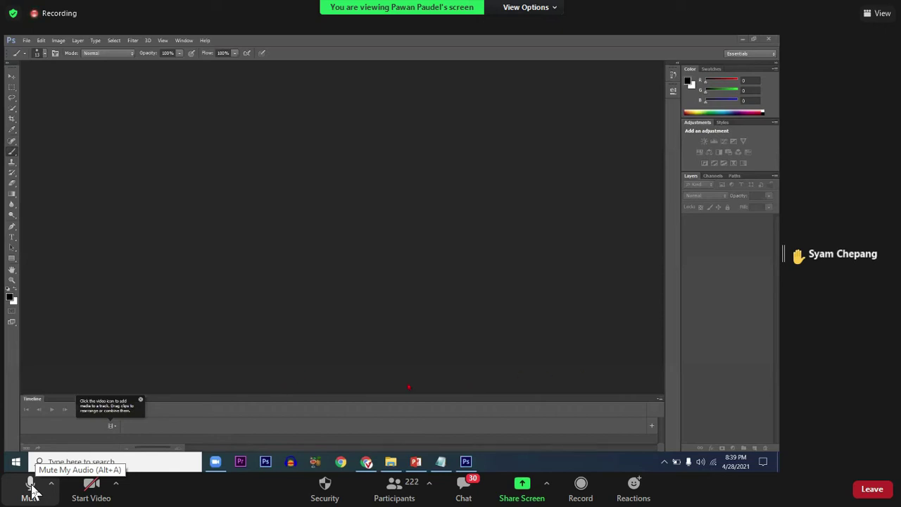
Step: Mute the raised-hand attendee from Zoom's Participants list, then close the list
{"action": "left_click", "coordinate": [395, 490]}
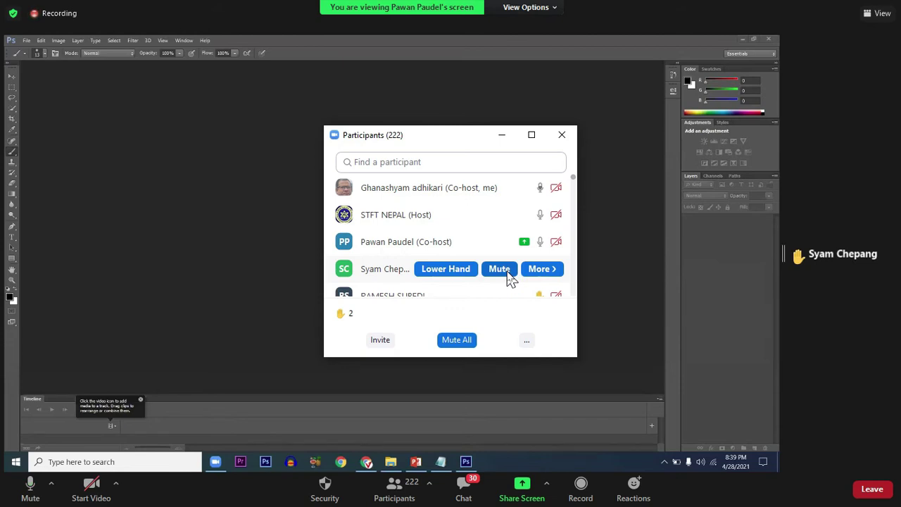
{"action": "left_click", "coordinate": [500, 268]}
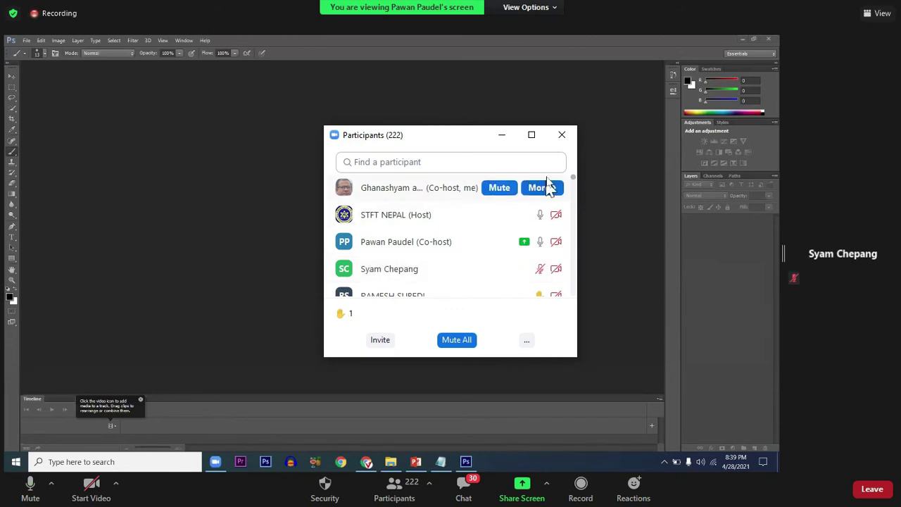
{"action": "left_click", "coordinate": [561, 136]}
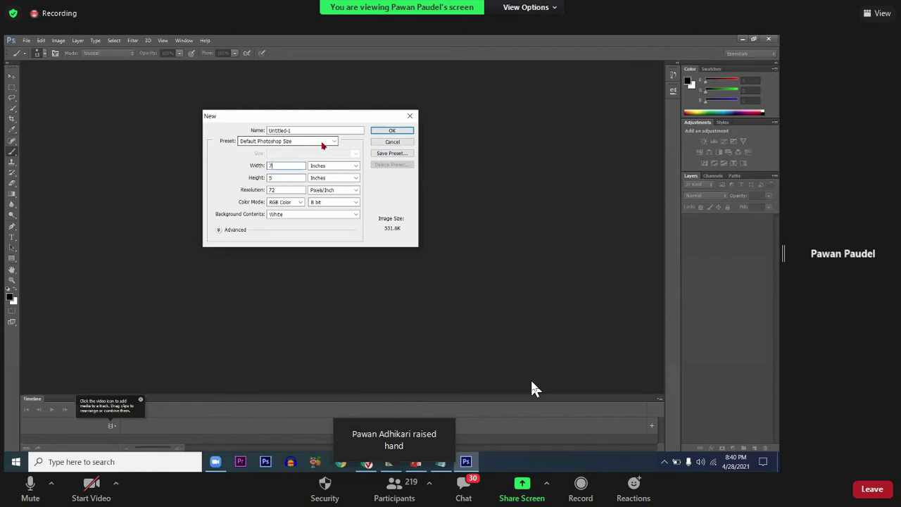
Step: Mute your own microphone in the Zoom meeting
{"action": "left_click", "coordinate": [30, 487]}
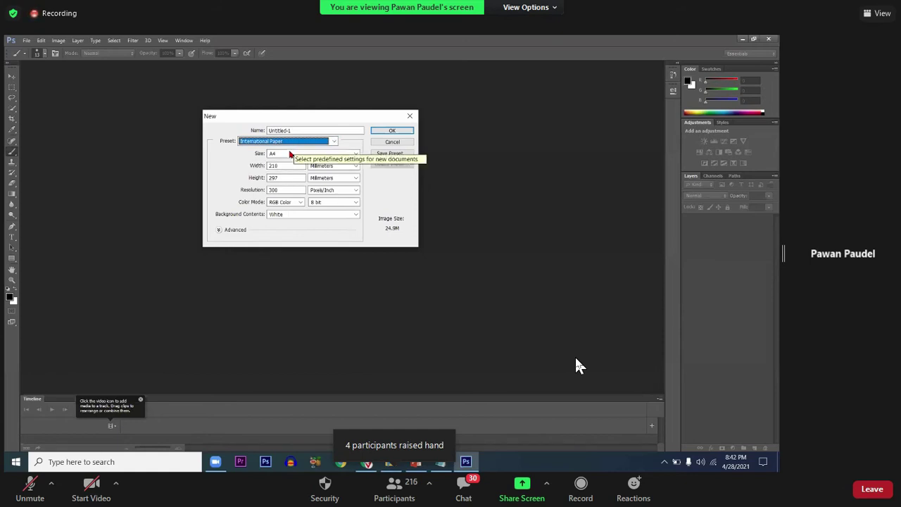
Step: Choose A4 size and switch width units to Inches (8.268 wide)
{"action": "left_click", "coordinate": [281, 155]}
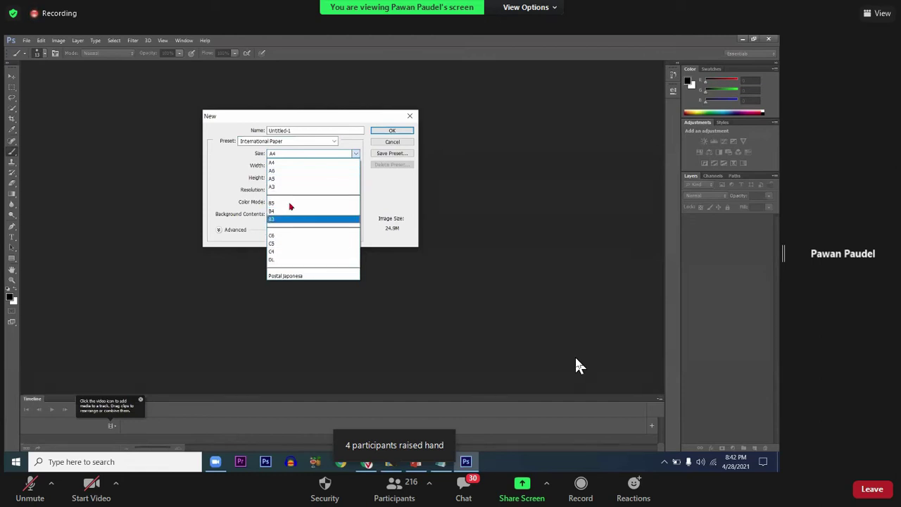
{"action": "left_click", "coordinate": [288, 163]}
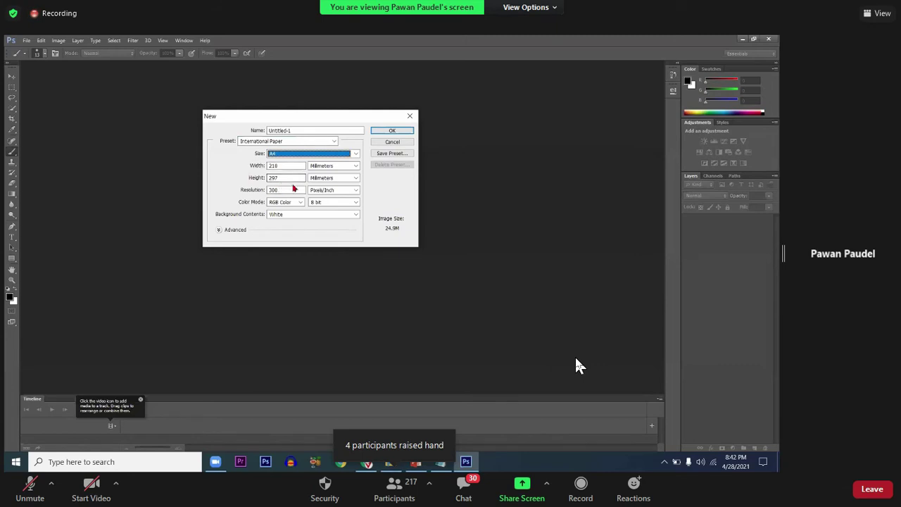
{"action": "left_click", "coordinate": [321, 166]}
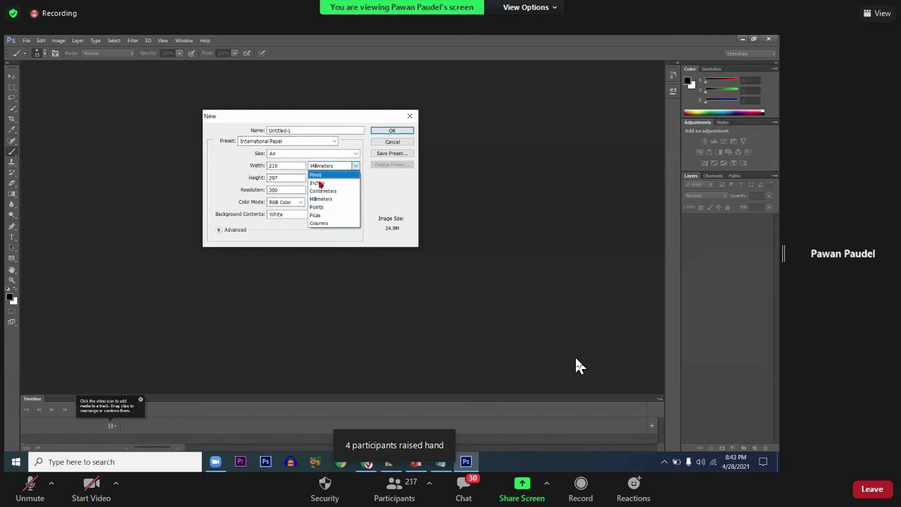
{"action": "left_click", "coordinate": [316, 183]}
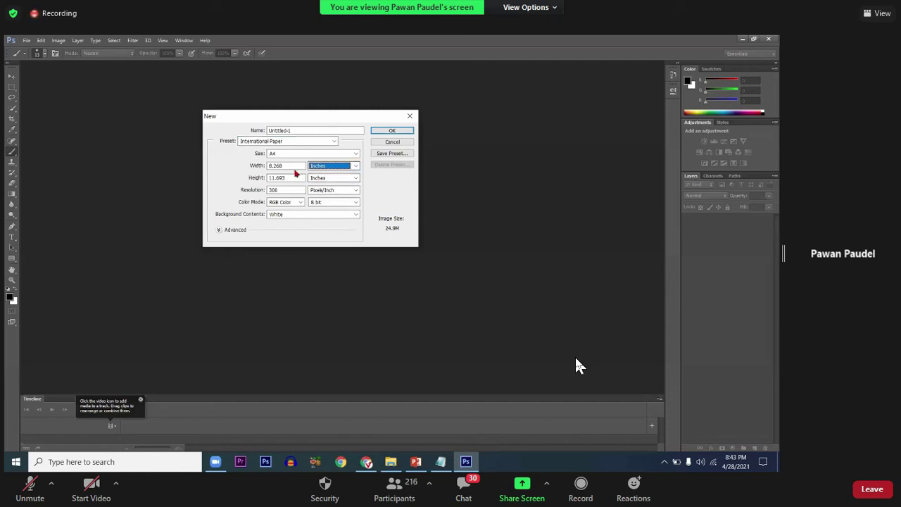
{"action": "left_click", "coordinate": [279, 165]}
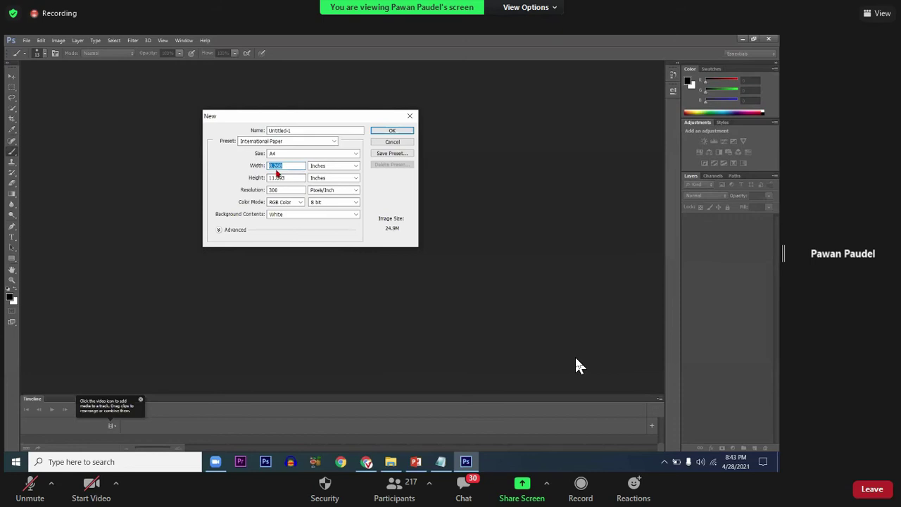
{"action": "left_click", "coordinate": [26, 496]}
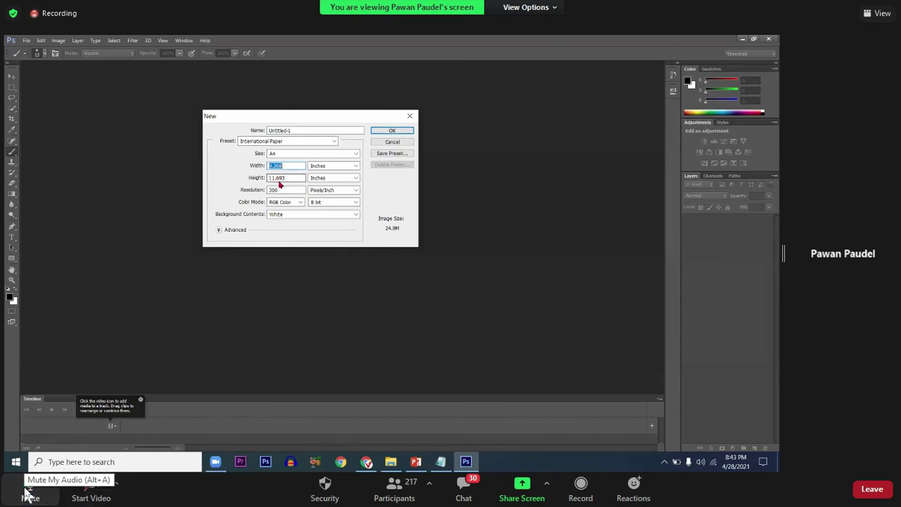
Step: Open Zoom's participant list, scroll through it, and unmute your microphone
{"action": "left_click", "coordinate": [395, 486]}
{"action": "scroll", "coordinate": [518, 276], "scroll_direction": "down", "scroll_amount": 2}
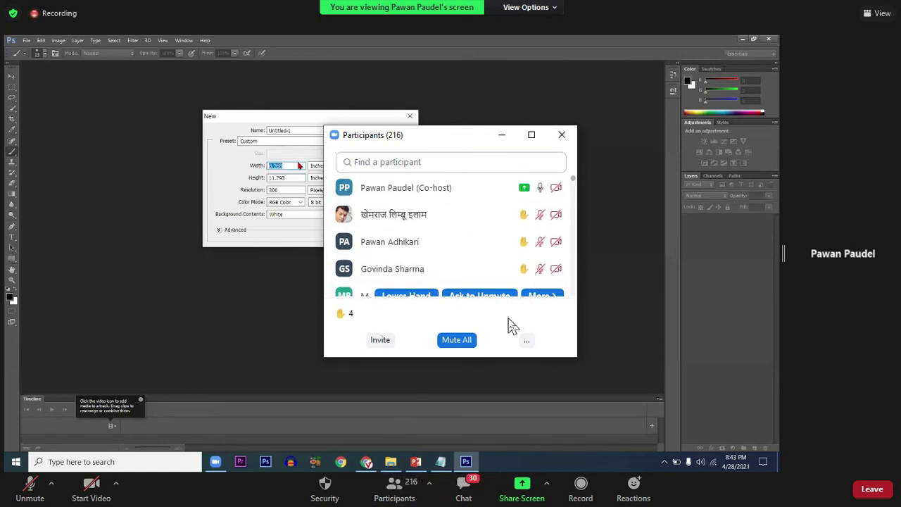
{"action": "scroll", "coordinate": [424, 224], "scroll_direction": "down", "scroll_amount": 2}
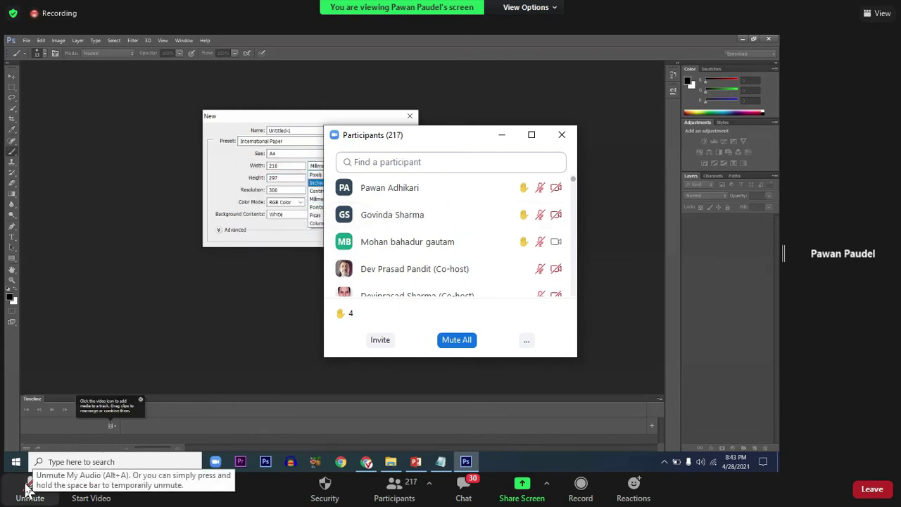
{"action": "left_click", "coordinate": [27, 486]}
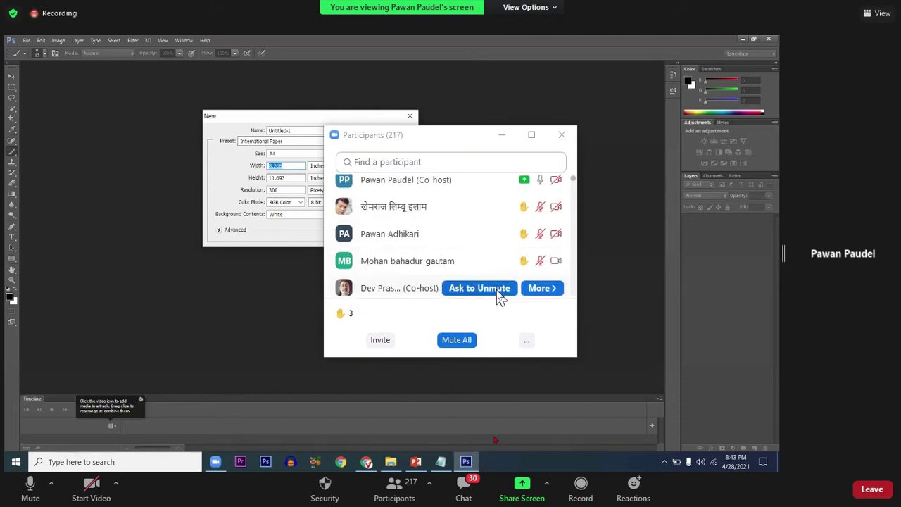
{"action": "mouse_move", "coordinate": [450, 234]}
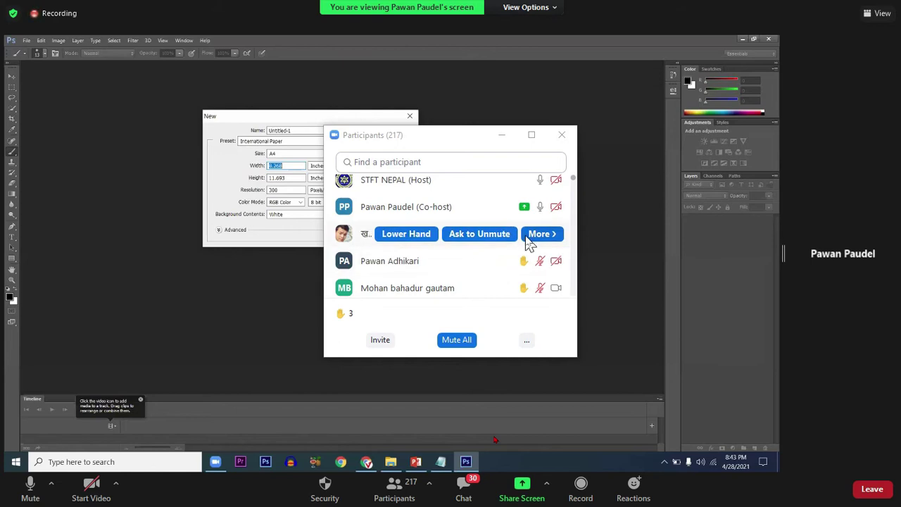
Step: Ask the raised-hand participant to unmute so they can speak
{"action": "scroll", "coordinate": [483, 293], "scroll_direction": "down", "scroll_amount": 2}
{"action": "scroll", "coordinate": [479, 275], "scroll_direction": "up", "scroll_amount": 1}
{"action": "scroll", "coordinate": [499, 212], "scroll_direction": "up", "scroll_amount": 1}
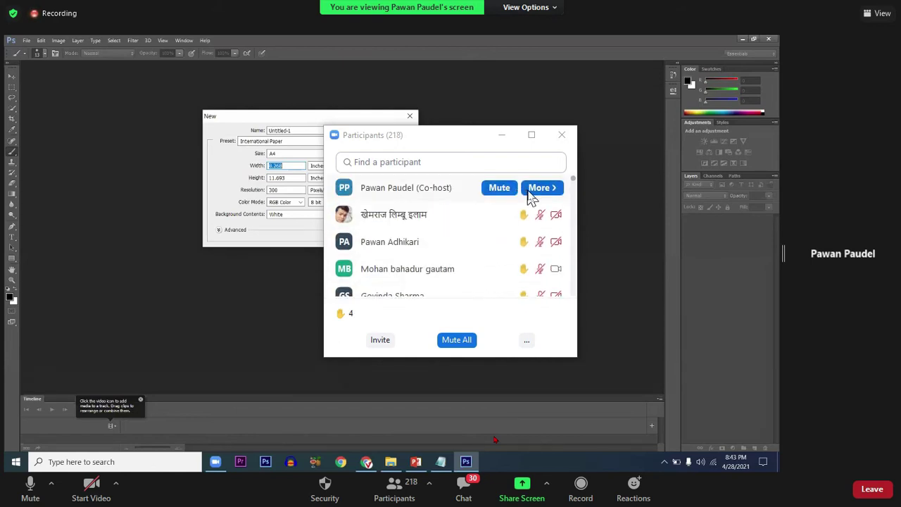
{"action": "left_click", "coordinate": [478, 215]}
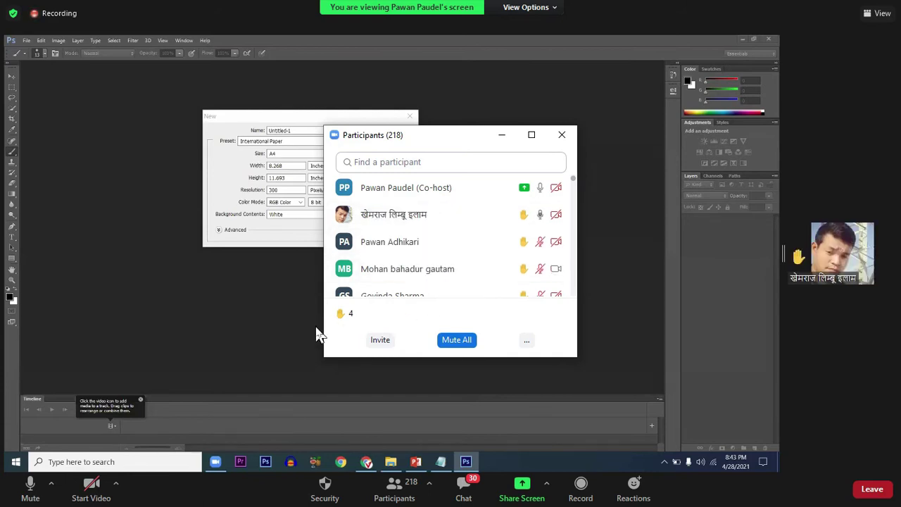
{"action": "scroll", "coordinate": [501, 255], "scroll_direction": "down", "scroll_amount": 1}
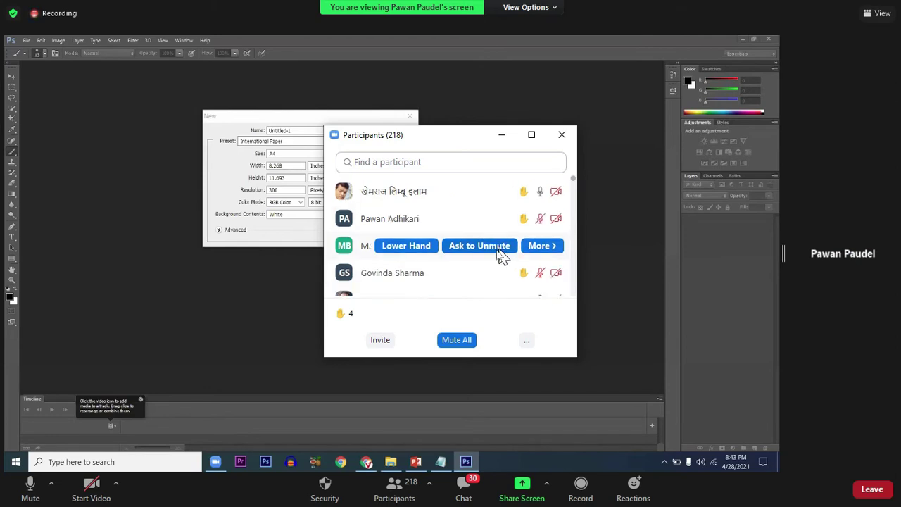
{"action": "scroll", "coordinate": [489, 234], "scroll_direction": "up", "scroll_amount": 1}
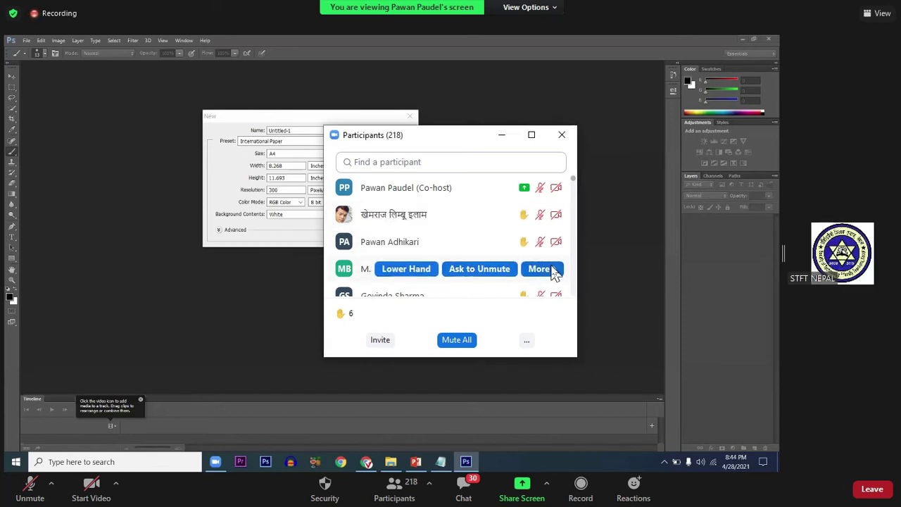
{"action": "mouse_move", "coordinate": [436, 191]}
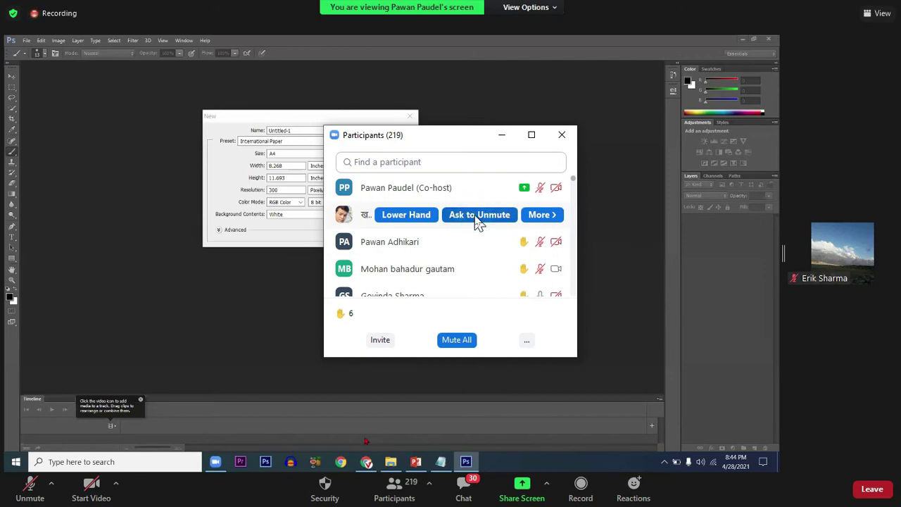
{"action": "left_click", "coordinate": [477, 220]}
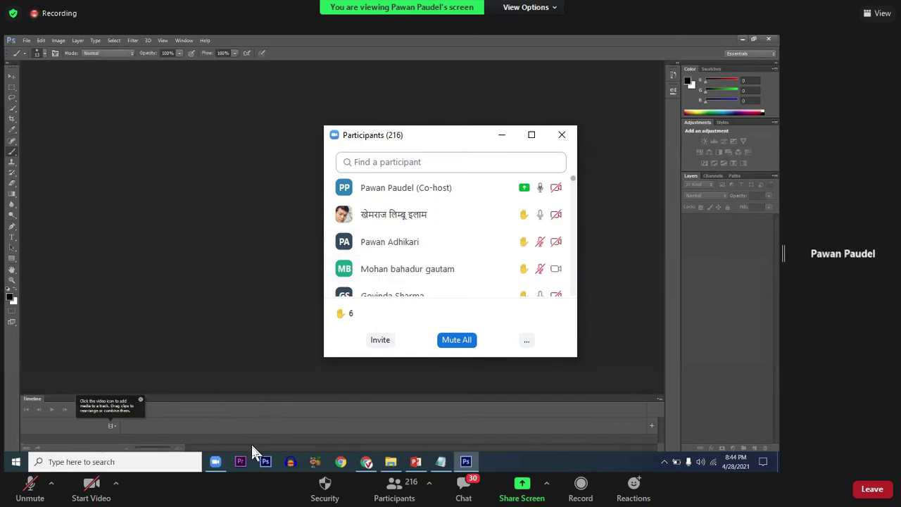
Step: Open the shared-screen View Options, then unmute and re-mute your microphone
{"action": "left_click", "coordinate": [561, 10]}
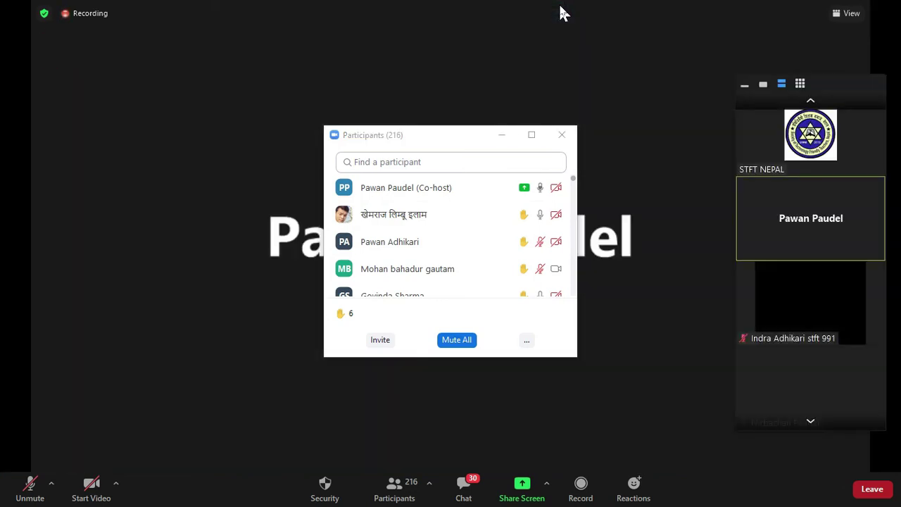
{"action": "left_click", "coordinate": [29, 487]}
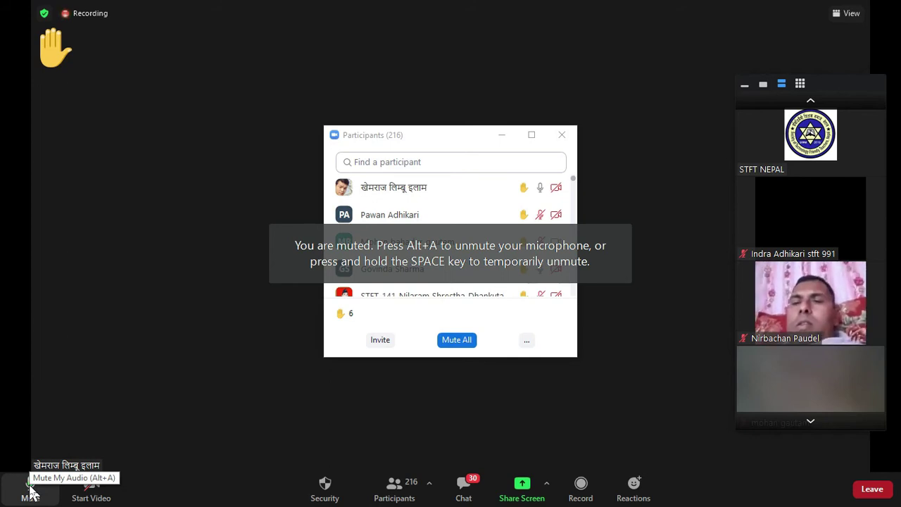
{"action": "left_click", "coordinate": [30, 491]}
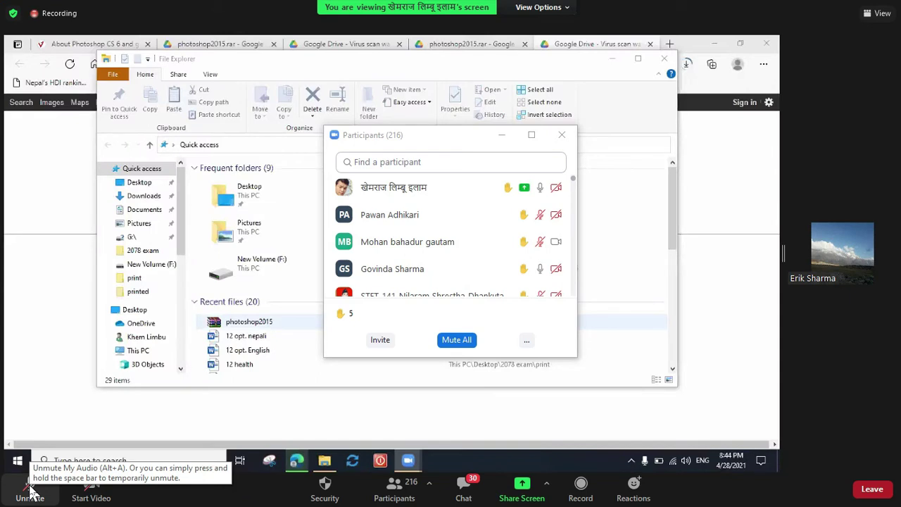
Step: Try extracting photoshop2015.rar to photoshop2015\ and dismiss WinRAR's damaged-archive errors
{"action": "left_click", "coordinate": [562, 134]}
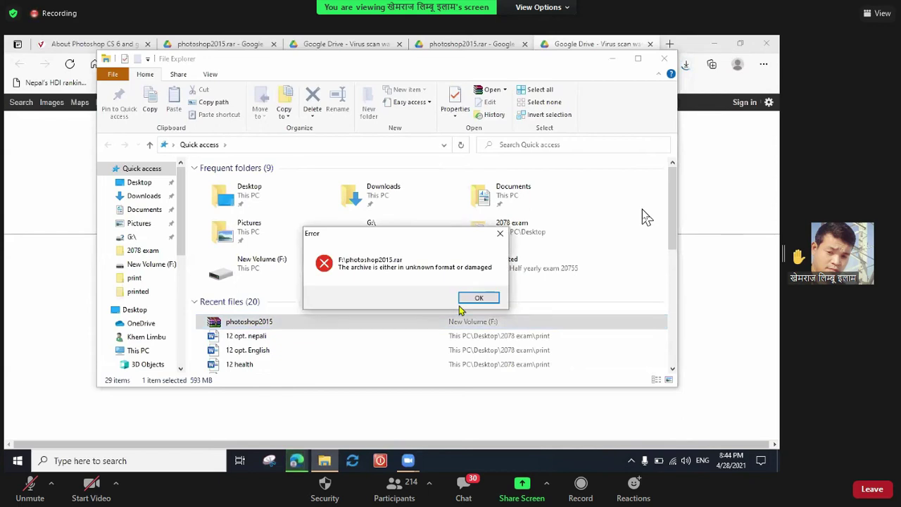
{"action": "left_click", "coordinate": [478, 297]}
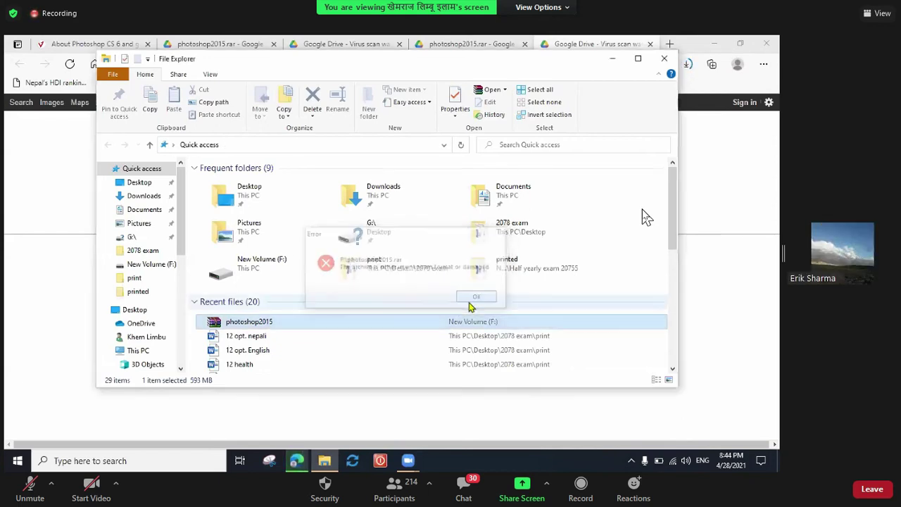
{"action": "right_click", "coordinate": [380, 322]}
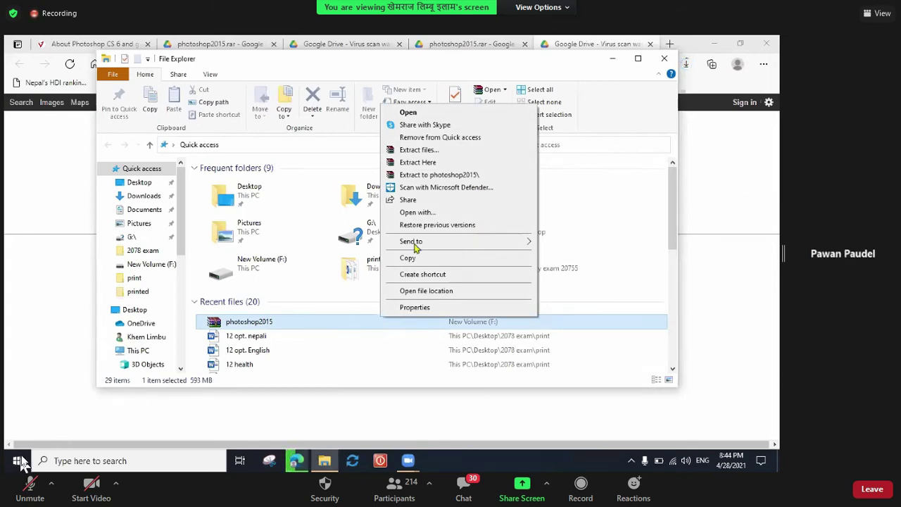
{"action": "left_click", "coordinate": [445, 174]}
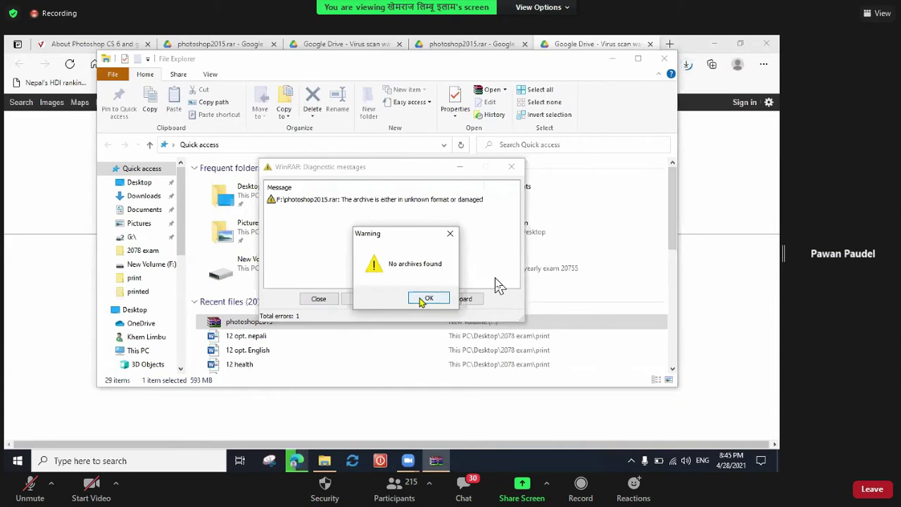
{"action": "left_click", "coordinate": [423, 300]}
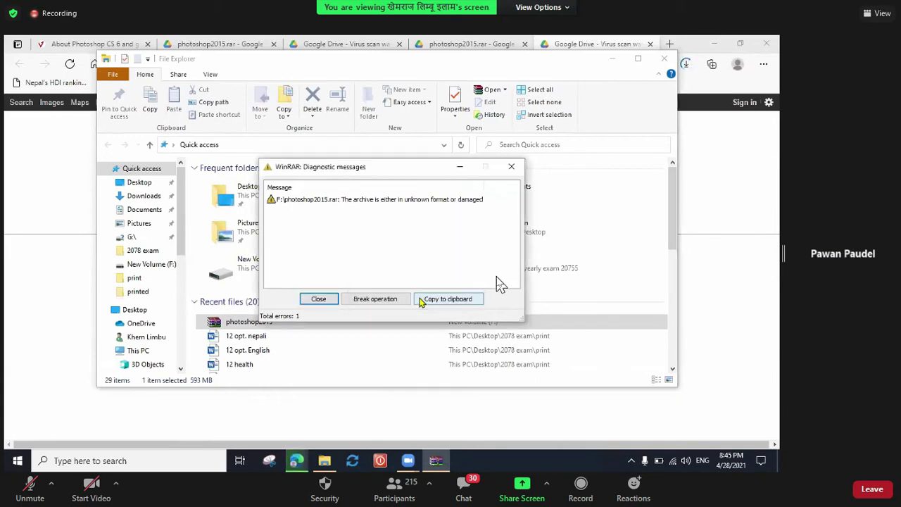
{"action": "left_click", "coordinate": [511, 168]}
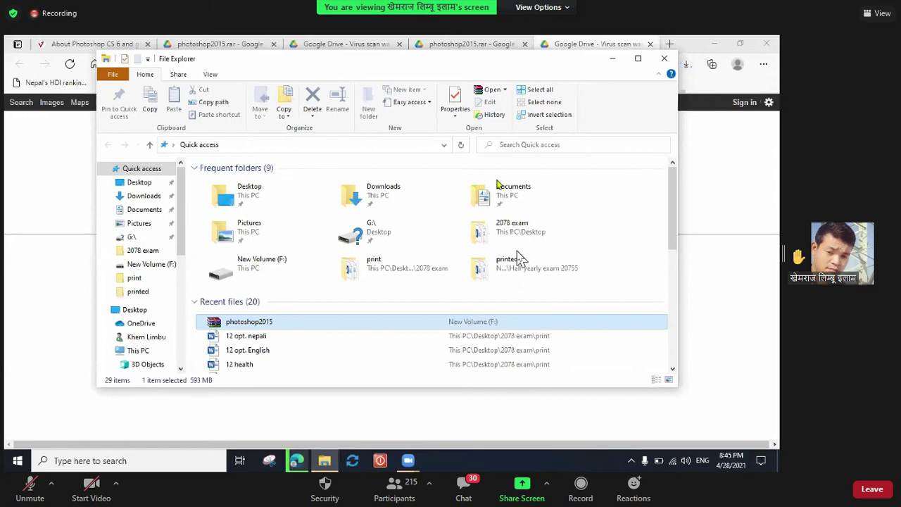
{"action": "left_click", "coordinate": [22, 495]}
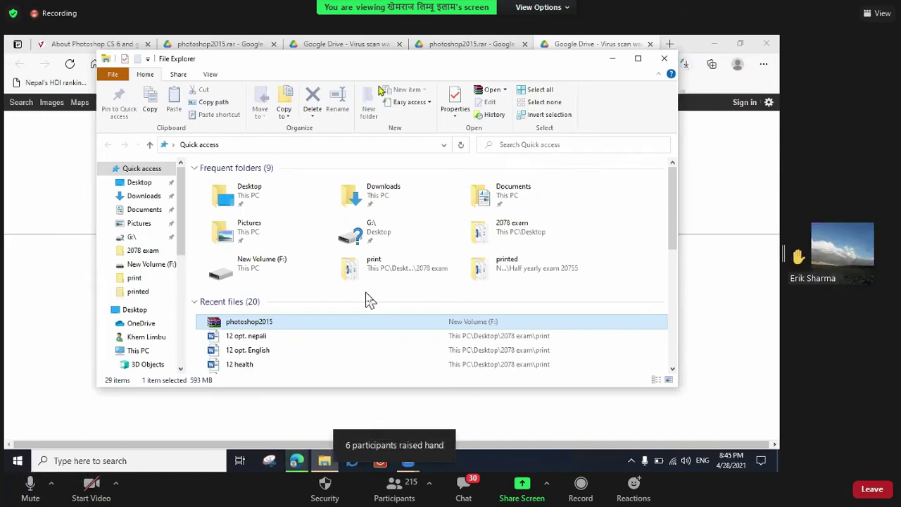
Step: Ask a raised-hand participant to unmute, mute them afterwards, then ask another
{"action": "left_click", "coordinate": [394, 484]}
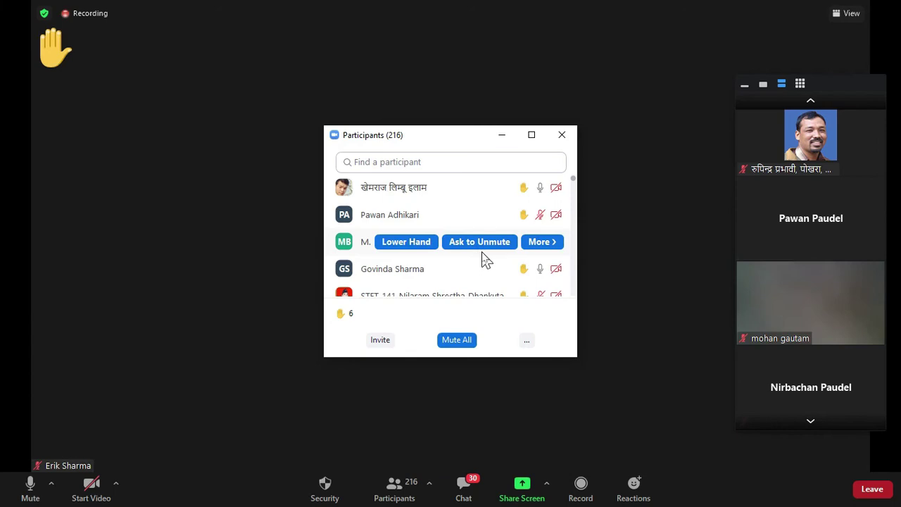
{"action": "left_click", "coordinate": [500, 273]}
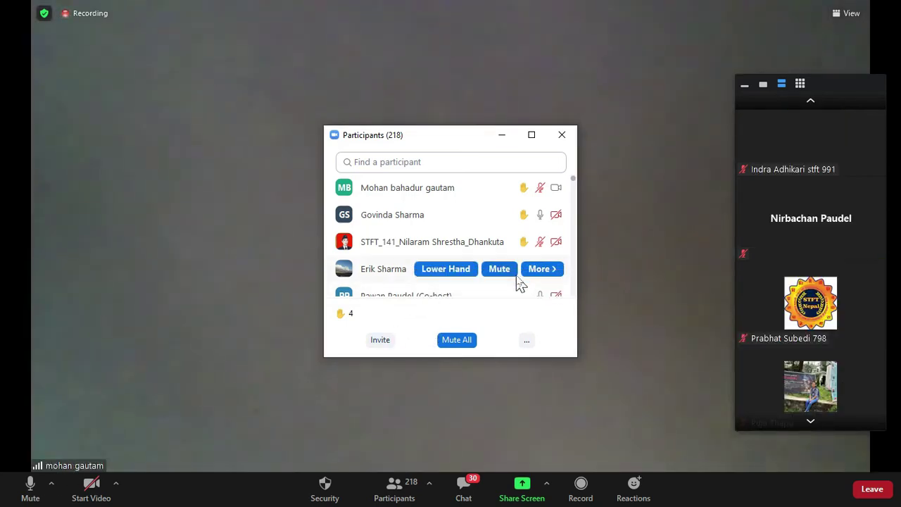
{"action": "left_click", "coordinate": [510, 271]}
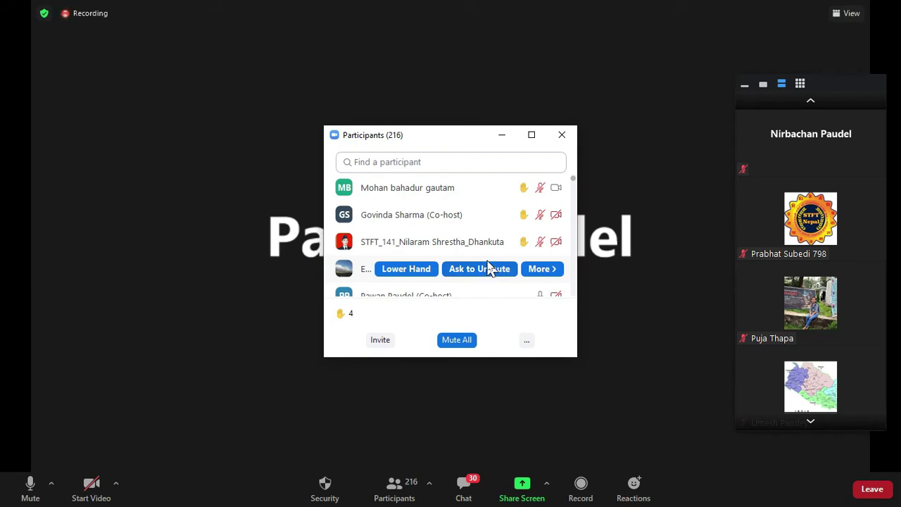
{"action": "left_click", "coordinate": [488, 217]}
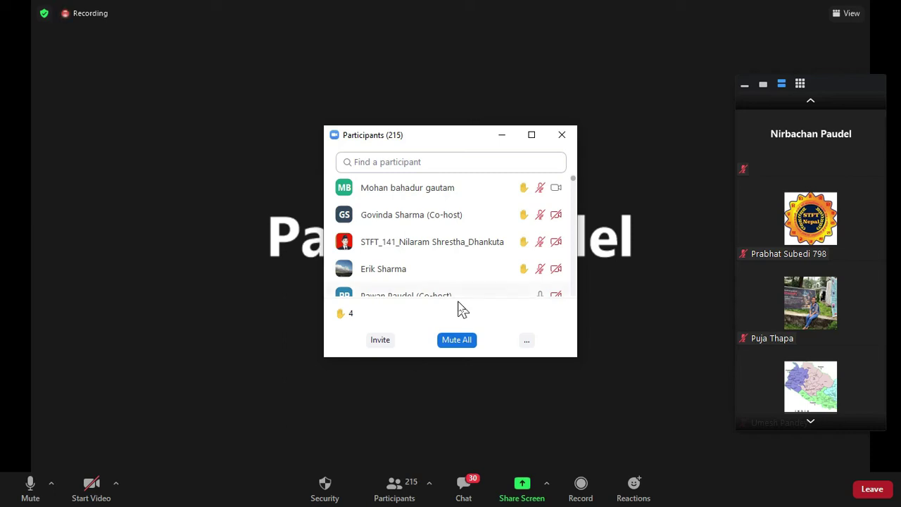
Step: Ask the next raised-hand participant in Zoom to unmute
{"action": "mouse_move", "coordinate": [436, 214]}
{"action": "left_click", "coordinate": [495, 218]}
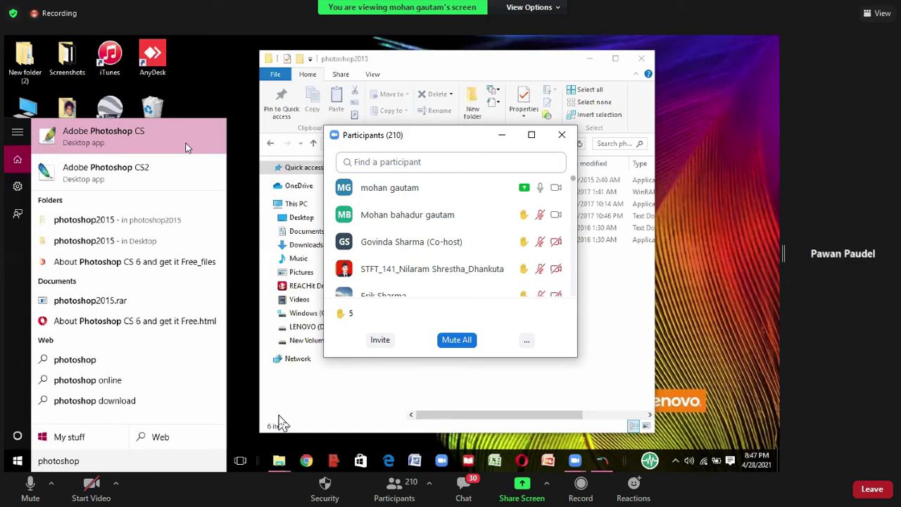
Step: Dismiss the Photoshop search results by clicking away from the Start menu
{"action": "left_click", "coordinate": [232, 125]}
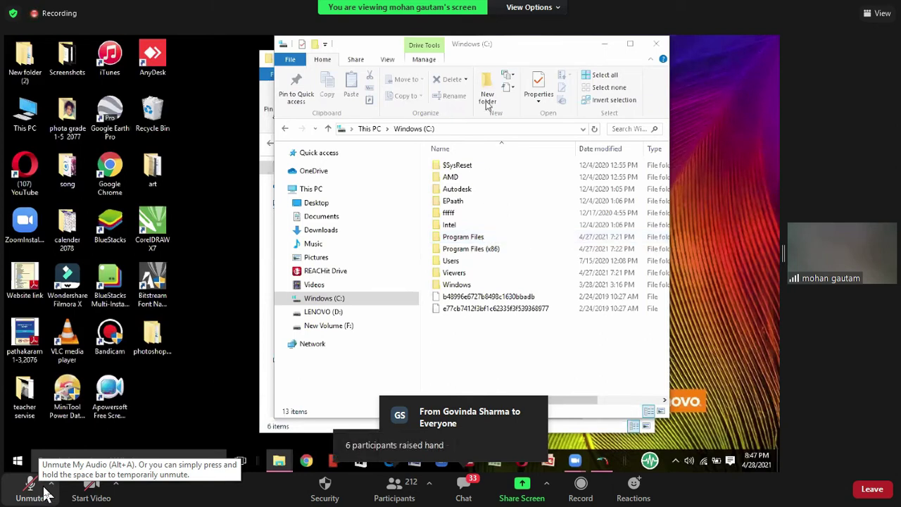
Step: Open the meeting chat, scroll up through recent messages, and unmute the microphone
{"action": "left_click", "coordinate": [463, 491]}
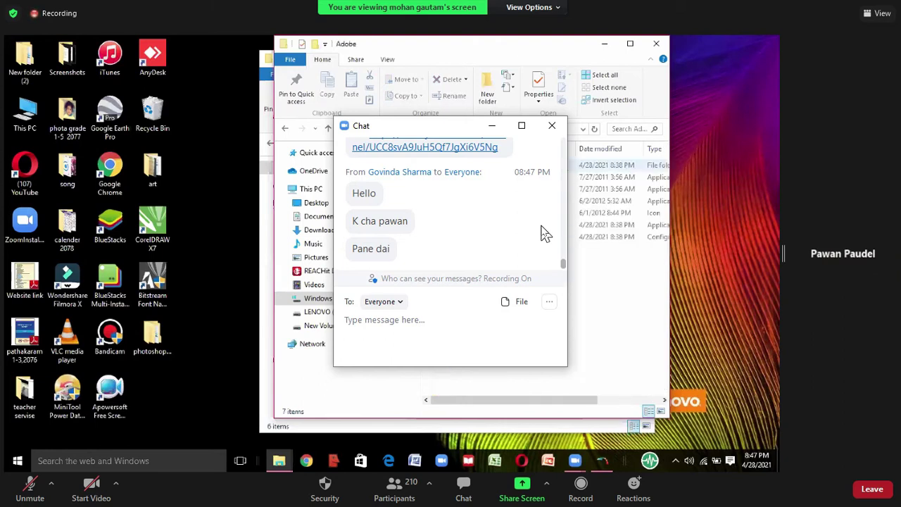
{"action": "scroll", "coordinate": [543, 233], "scroll_direction": "up", "scroll_amount": 3}
{"action": "scroll", "coordinate": [543, 232], "scroll_direction": "up", "scroll_amount": 3}
{"action": "scroll", "coordinate": [543, 232], "scroll_direction": "up", "scroll_amount": 3}
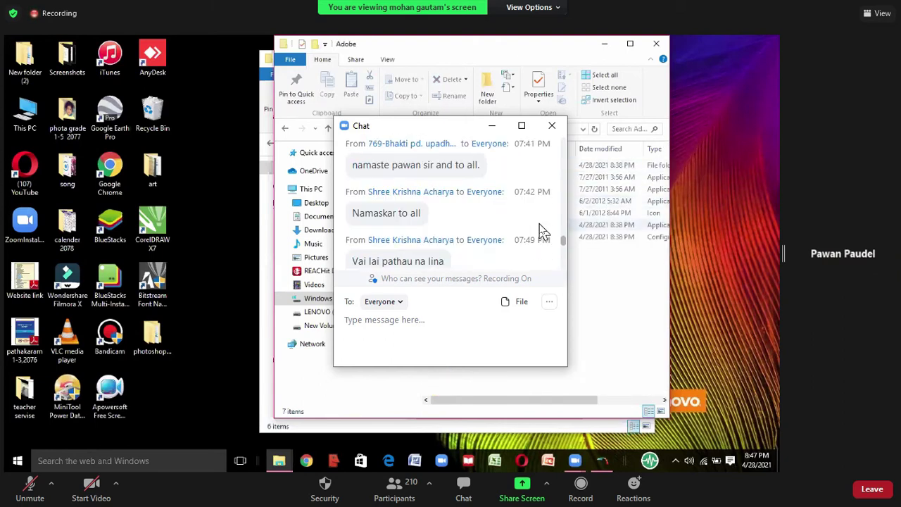
{"action": "left_click", "coordinate": [30, 491]}
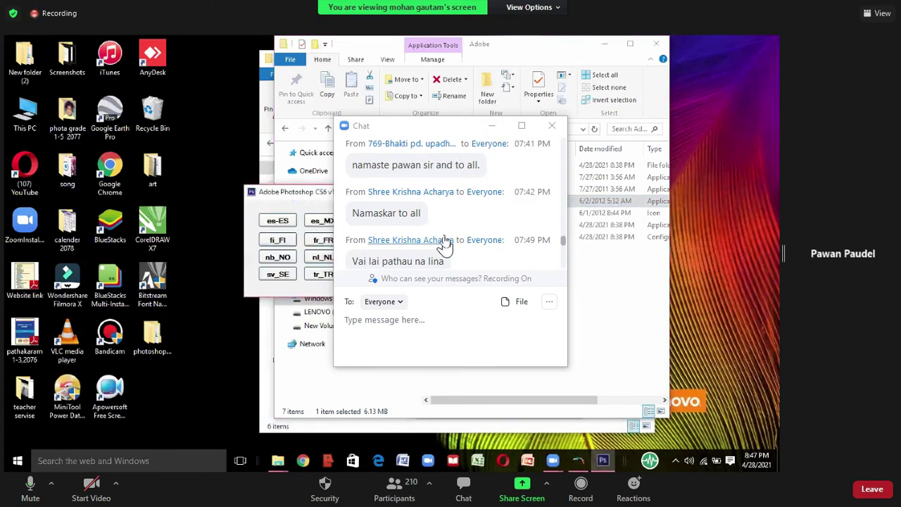
Step: Close the chat, mute the microphone again, and reopen the chat
{"action": "left_click", "coordinate": [553, 126]}
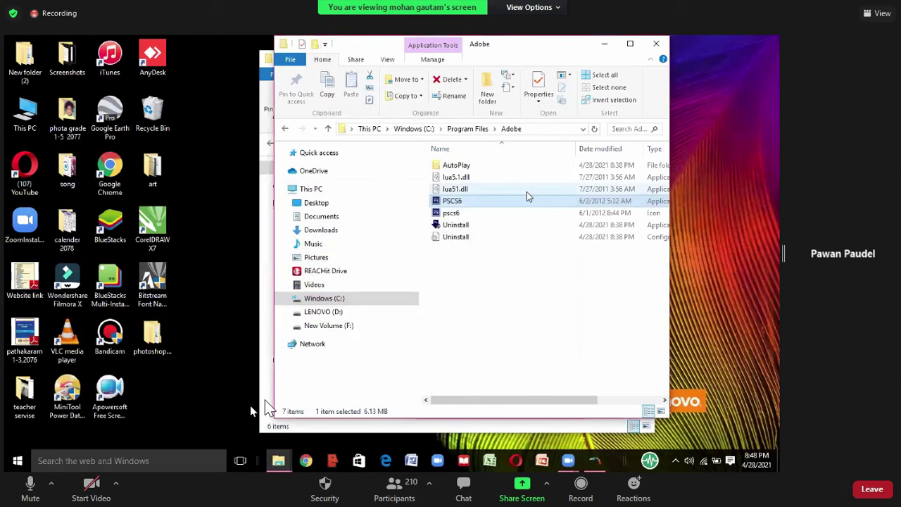
{"action": "left_click", "coordinate": [29, 486]}
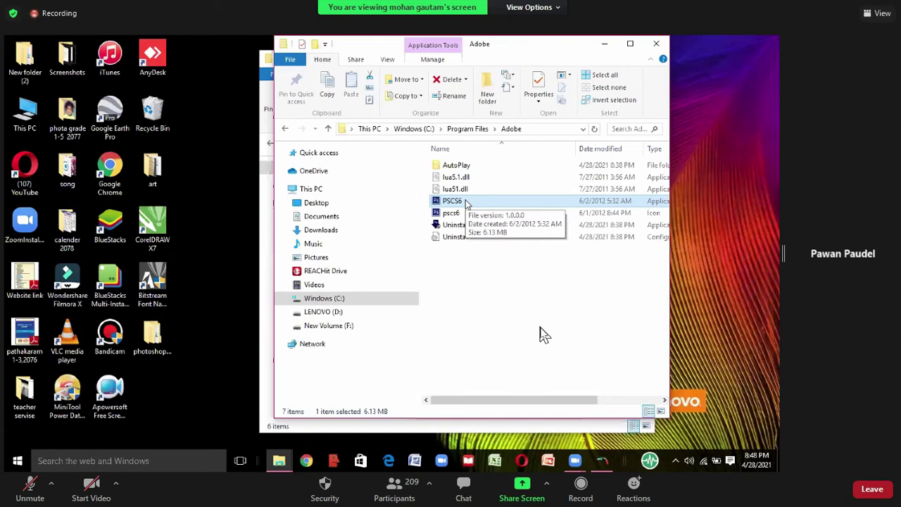
{"action": "left_click", "coordinate": [459, 485]}
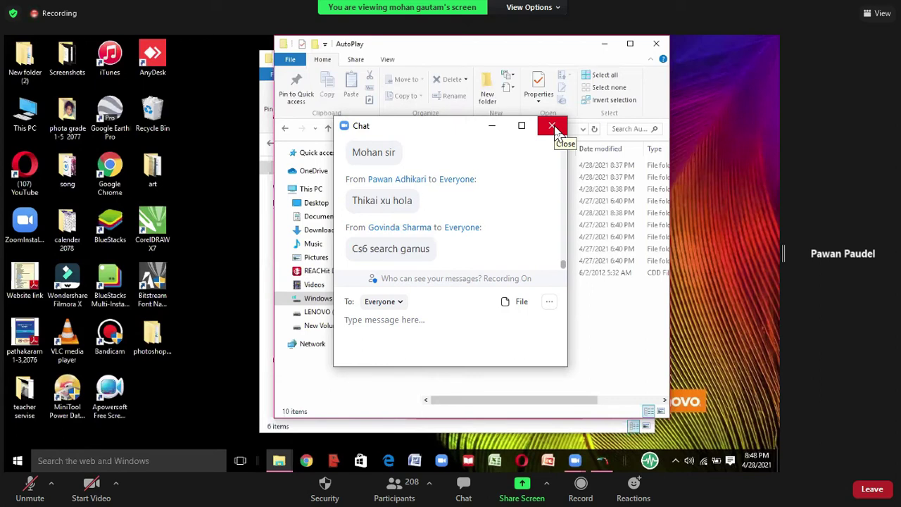
Step: Jump to the newest chat messages, then close the Chat window to see the Docs folder
{"action": "scroll", "coordinate": [564, 265], "scroll_direction": "up", "scroll_amount": 1}
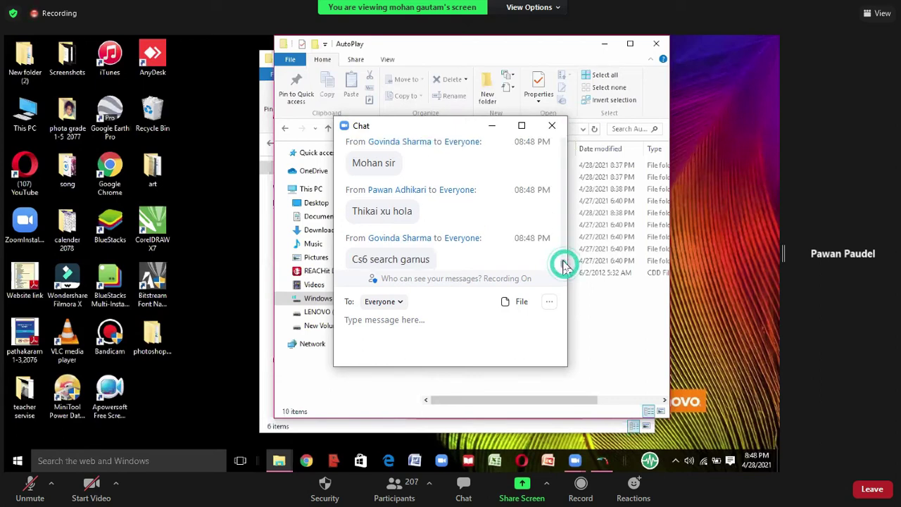
{"action": "left_click_drag", "start_coordinate": [564, 265], "coordinate": [562, 257]}
{"action": "left_click", "coordinate": [561, 260]}
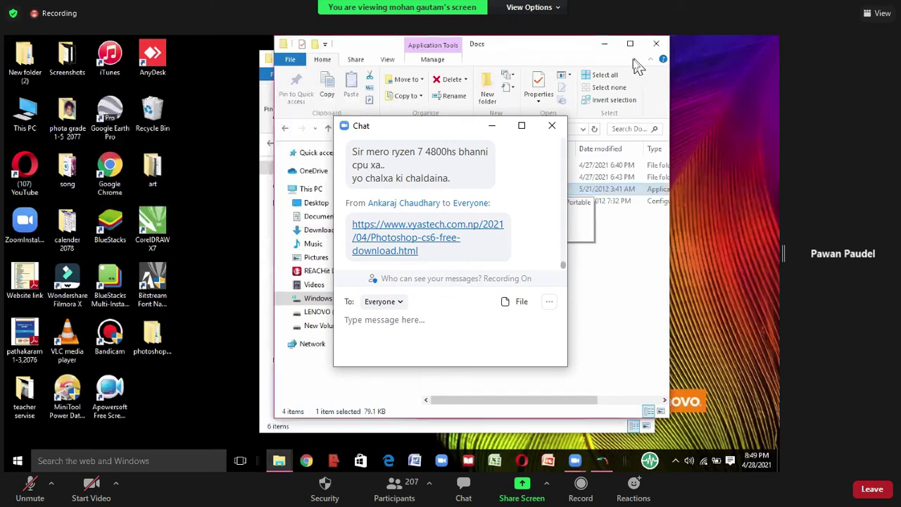
{"action": "left_click", "coordinate": [551, 127]}
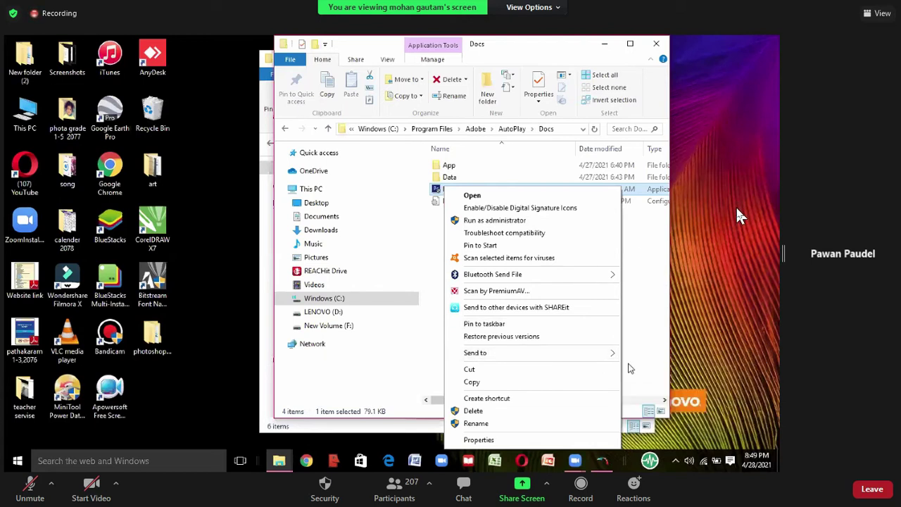
{"action": "mouse_move", "coordinate": [475, 352]}
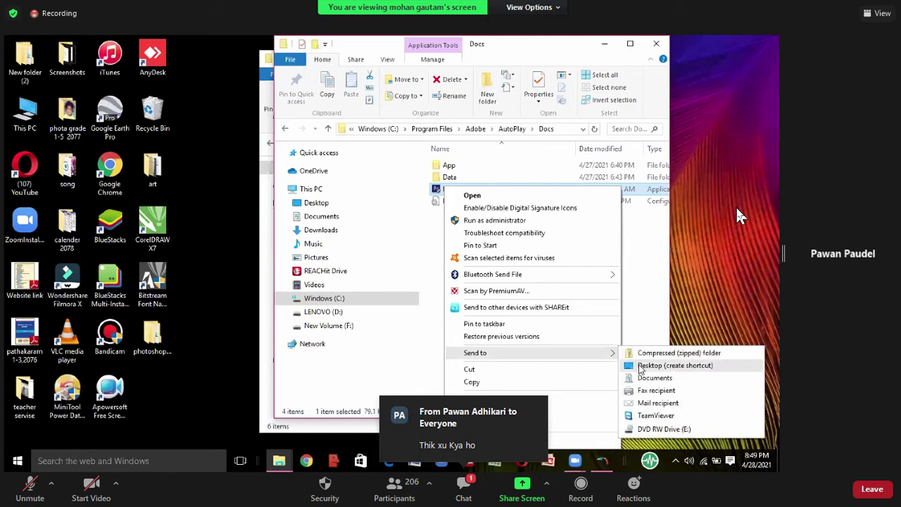
Step: Create a PhotoshopCS6 desktop shortcut, launch Photoshop CS6 from it, and reopen the chat
{"action": "left_click", "coordinate": [639, 365]}
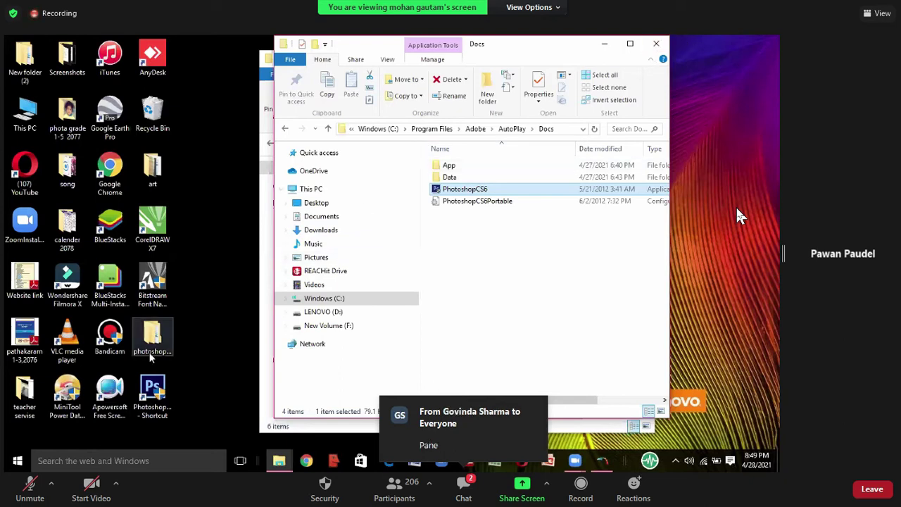
{"action": "left_click", "coordinate": [158, 396]}
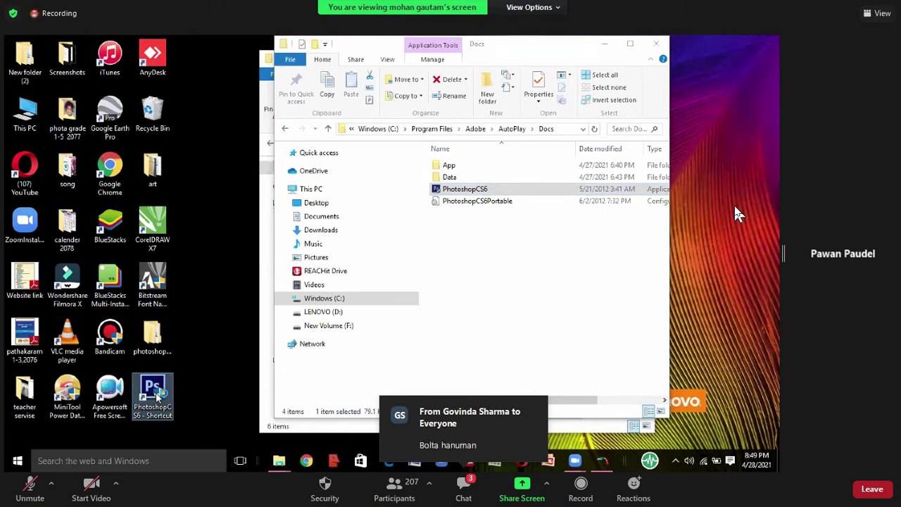
{"action": "left_click", "coordinate": [247, 261]}
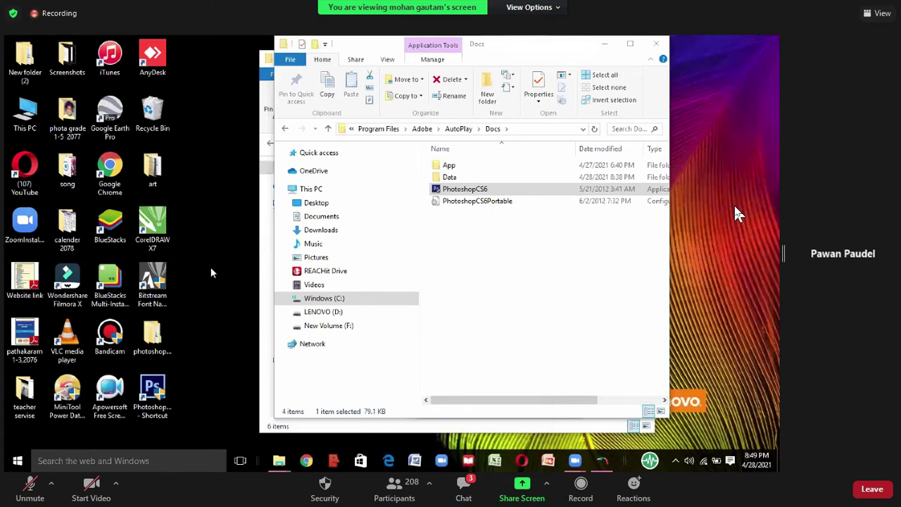
{"action": "left_click", "coordinate": [462, 485]}
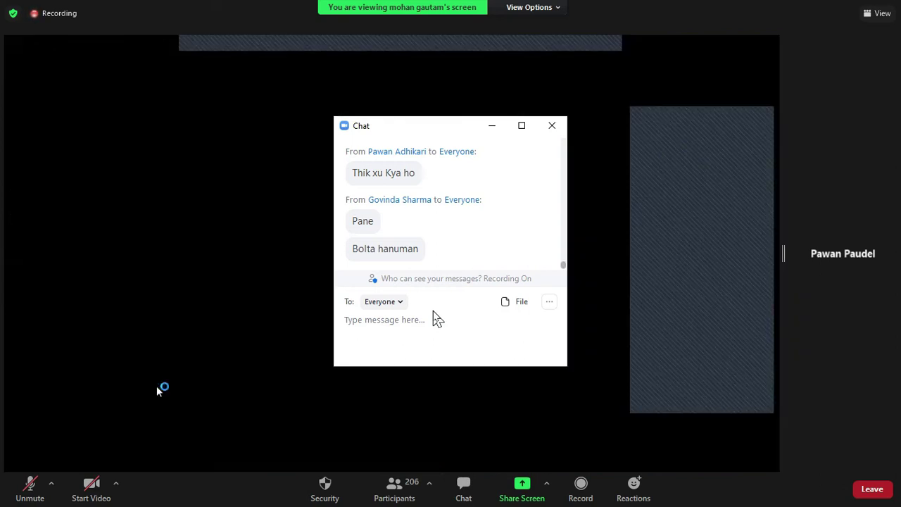
{"action": "mouse_move", "coordinate": [450, 179]}
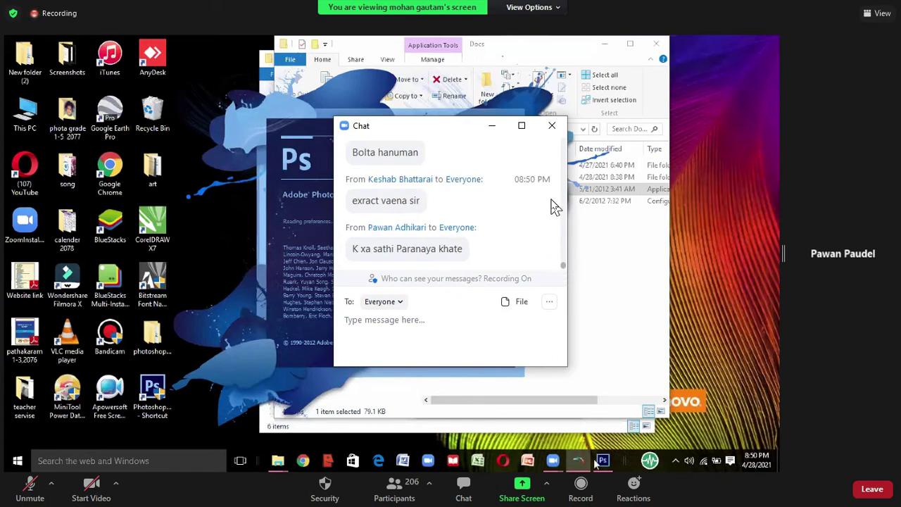
Step: Scroll up in the Chat window to reread earlier messages
{"action": "scroll", "coordinate": [526, 203], "scroll_direction": "up", "scroll_amount": 2}
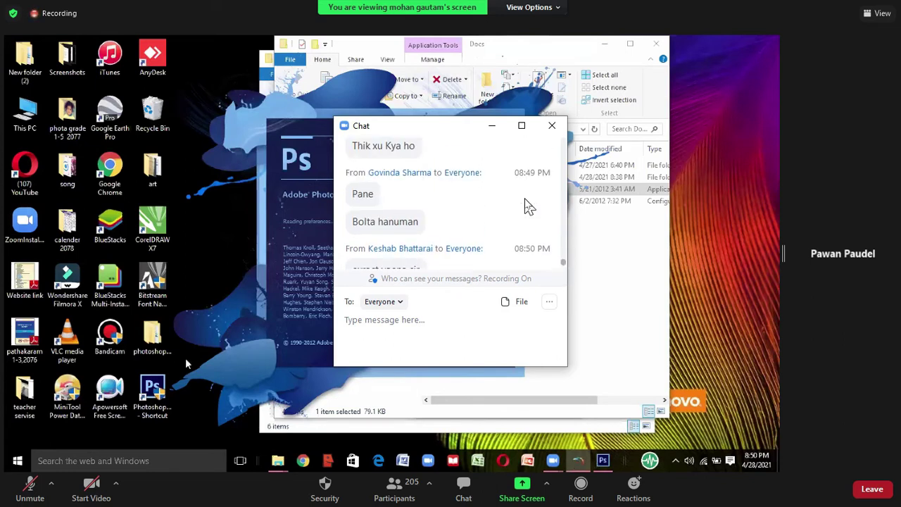
{"action": "scroll", "coordinate": [529, 205], "scroll_direction": "up", "scroll_amount": 1}
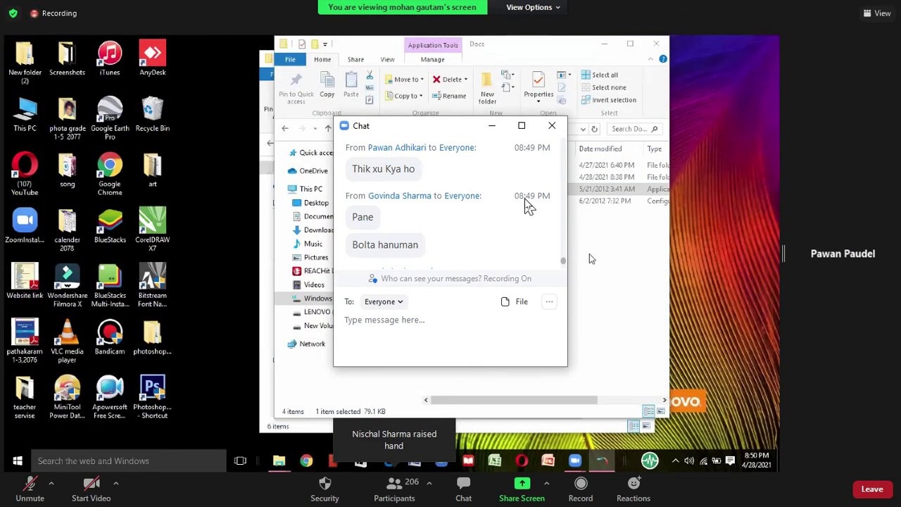
{"action": "scroll", "coordinate": [529, 206], "scroll_direction": "up", "scroll_amount": 1}
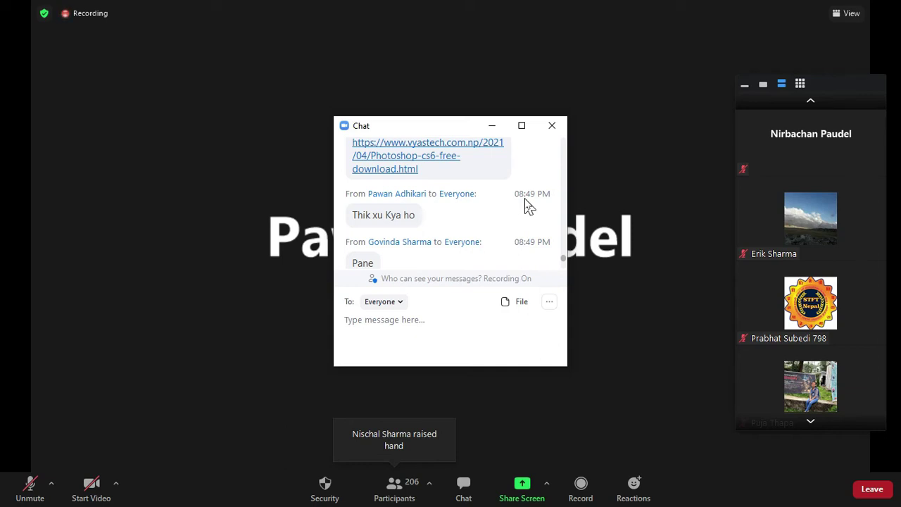
{"action": "scroll", "coordinate": [529, 205], "scroll_direction": "up", "scroll_amount": 2}
{"action": "scroll", "coordinate": [529, 205], "scroll_direction": "up", "scroll_amount": 1}
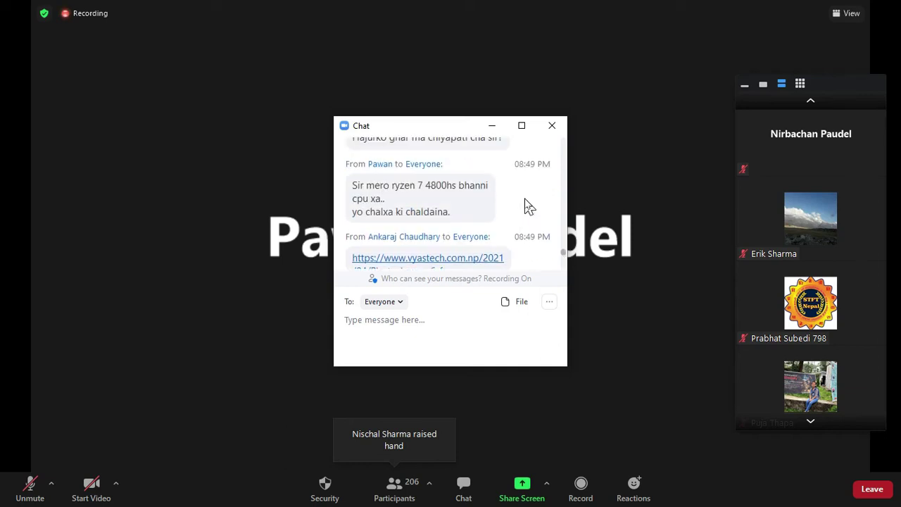
{"action": "left_click", "coordinate": [29, 484]}
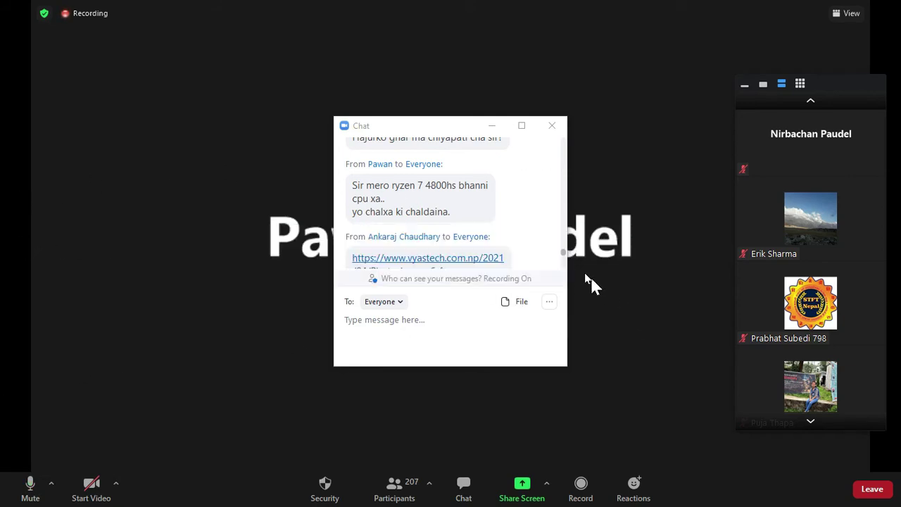
{"action": "scroll", "coordinate": [547, 261], "scroll_direction": "down", "scroll_amount": 2}
{"action": "scroll", "coordinate": [548, 261], "scroll_direction": "down", "scroll_amount": 3}
{"action": "mouse_move", "coordinate": [451, 235]}
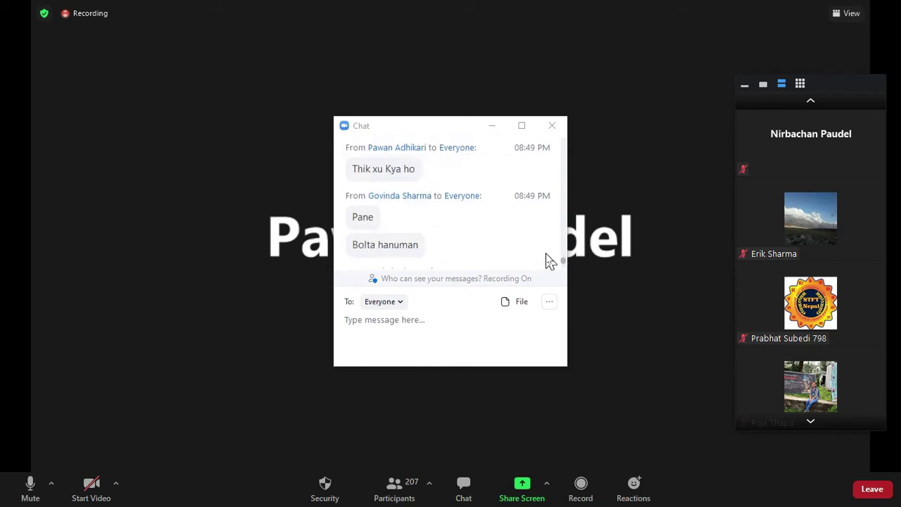
{"action": "scroll", "coordinate": [549, 261], "scroll_direction": "down", "scroll_amount": 1}
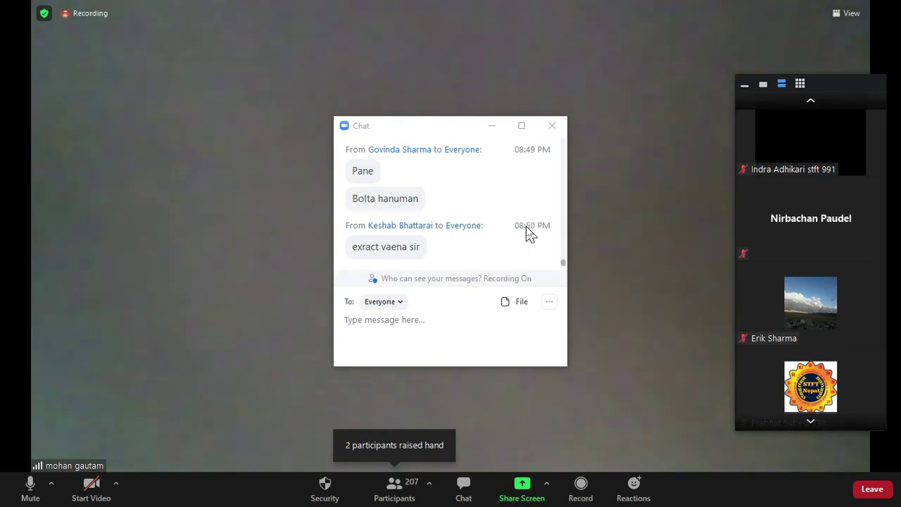
{"action": "scroll", "coordinate": [530, 233], "scroll_direction": "up", "scroll_amount": 1}
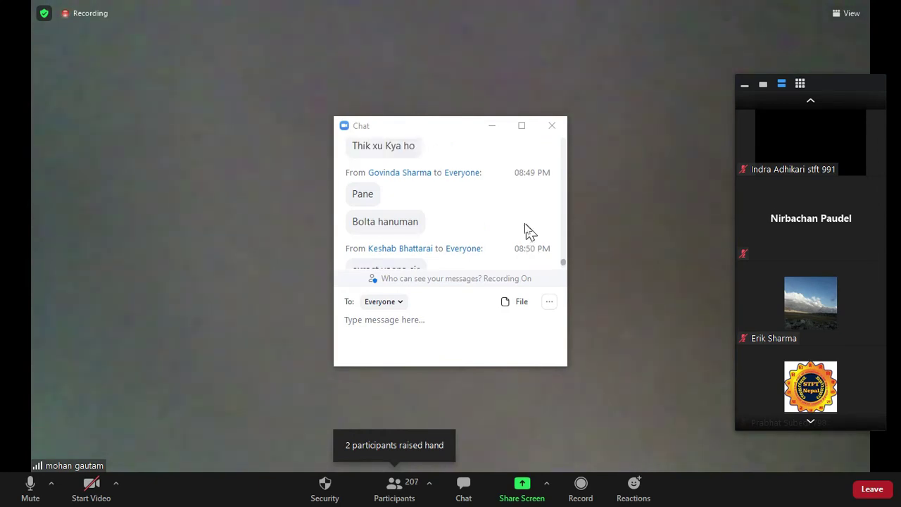
{"action": "scroll", "coordinate": [529, 232], "scroll_direction": "up", "scroll_amount": 2}
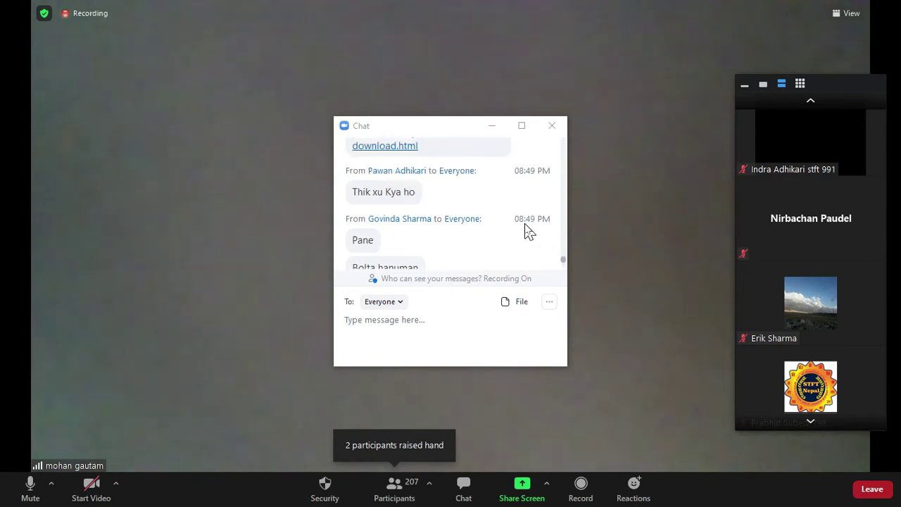
{"action": "scroll", "coordinate": [525, 226], "scroll_direction": "up", "scroll_amount": 2}
{"action": "scroll", "coordinate": [525, 226], "scroll_direction": "up", "scroll_amount": 1}
{"action": "scroll", "coordinate": [529, 233], "scroll_direction": "down", "scroll_amount": 3}
{"action": "scroll", "coordinate": [529, 232], "scroll_direction": "down", "scroll_amount": 2}
{"action": "scroll", "coordinate": [530, 232], "scroll_direction": "down", "scroll_amount": 3}
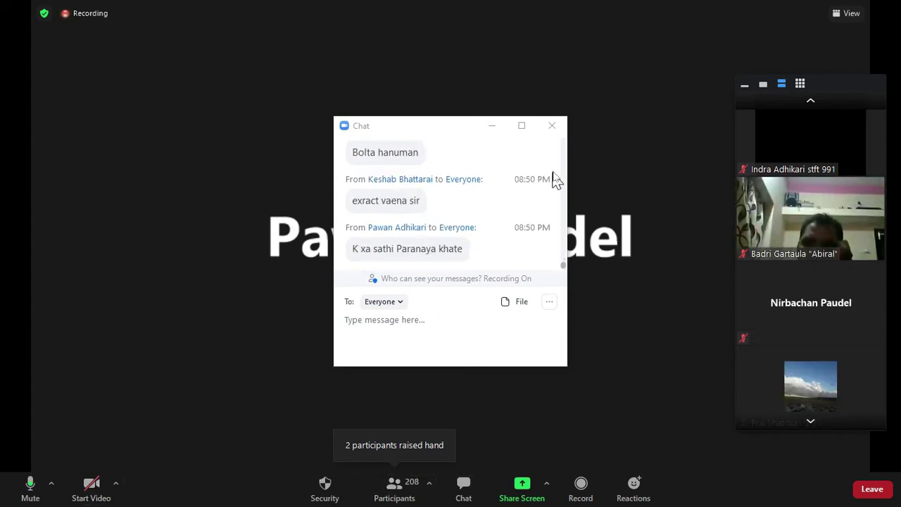
Step: Close the Zoom chat, then mute and unmute the microphone
{"action": "left_click", "coordinate": [559, 135]}
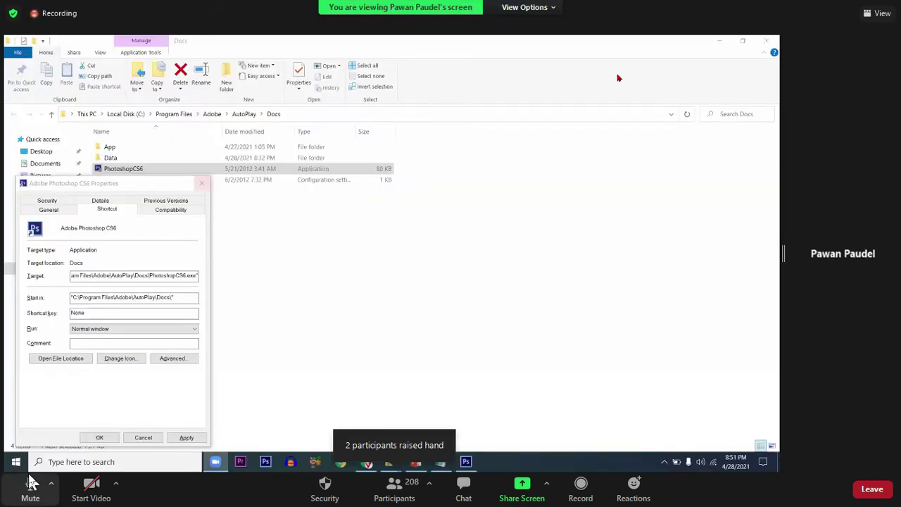
{"action": "left_click", "coordinate": [30, 486]}
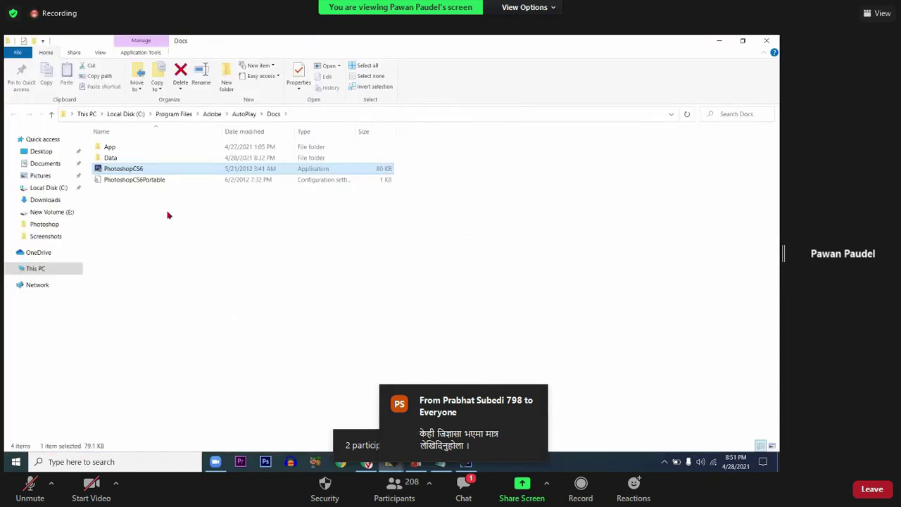
{"action": "left_click", "coordinate": [30, 492]}
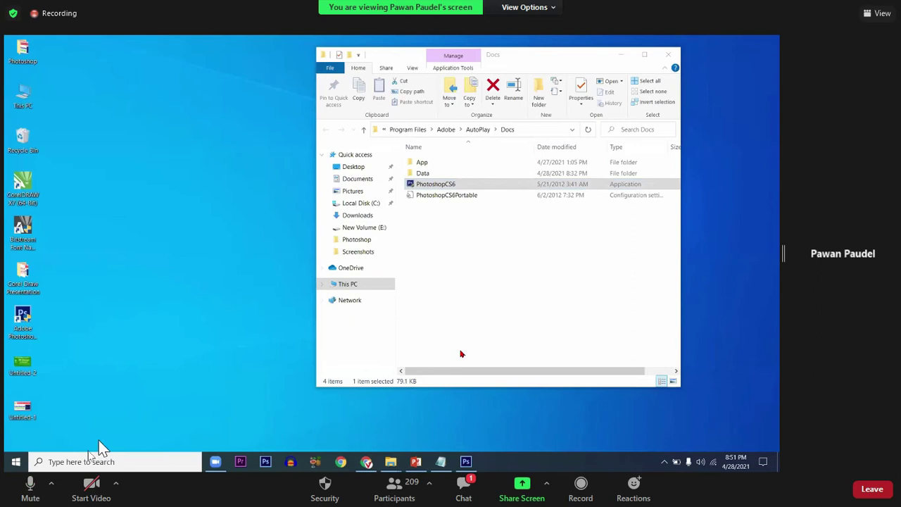
Step: Mute the microphone, briefly open and close chat, then show the Participants list
{"action": "left_click", "coordinate": [29, 485]}
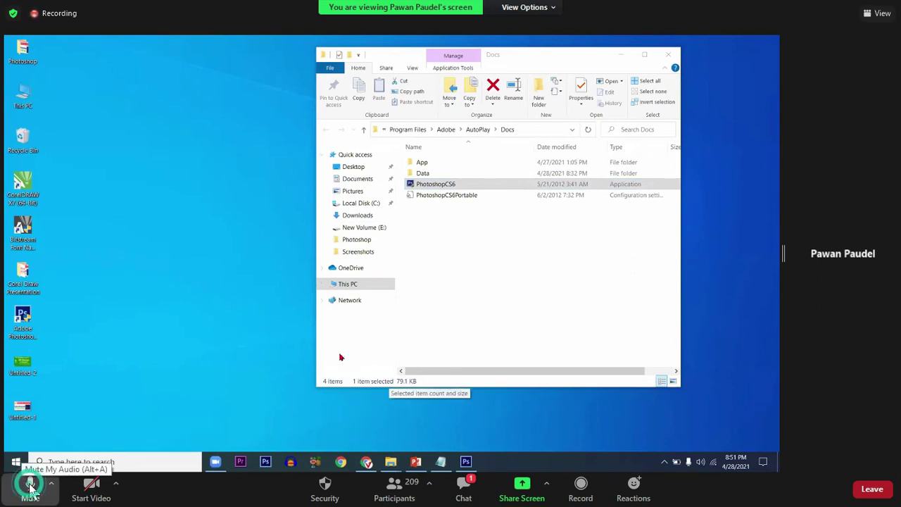
{"action": "left_click", "coordinate": [462, 485]}
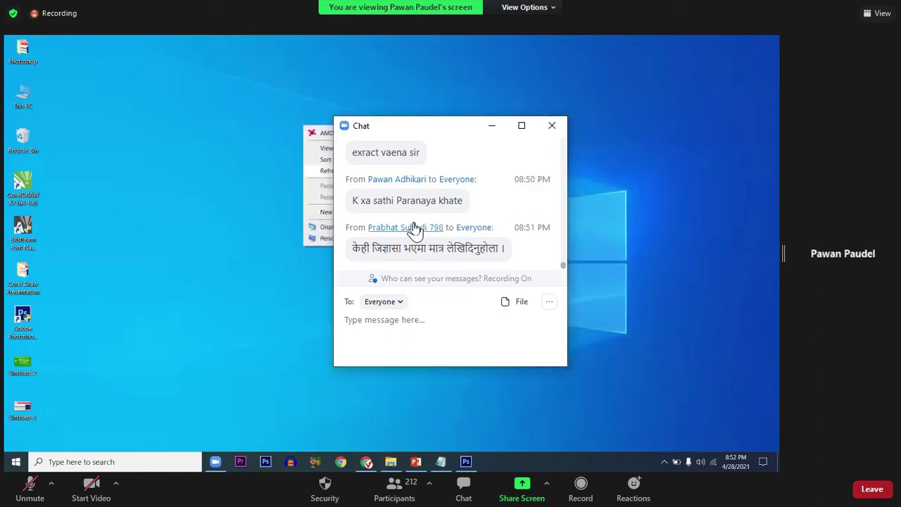
{"action": "left_click", "coordinate": [551, 125]}
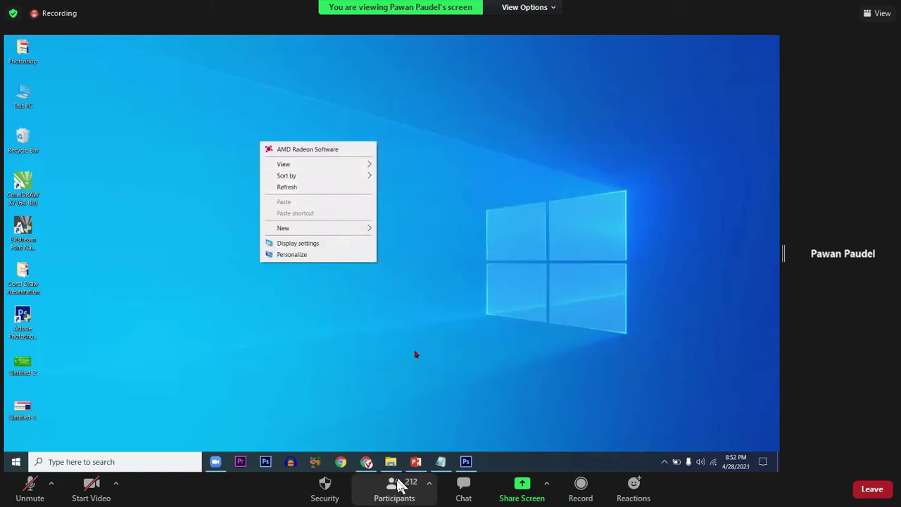
{"action": "left_click", "coordinate": [399, 484]}
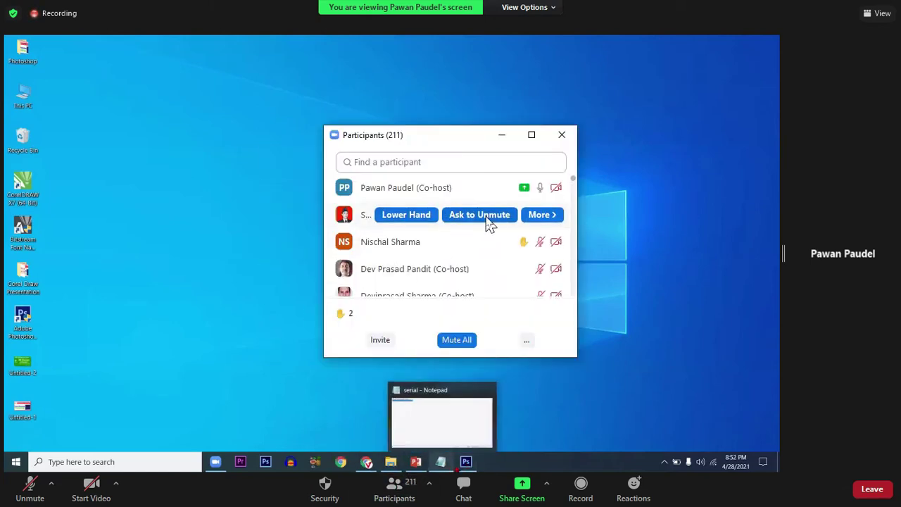
Step: Search the Participants panel for the participant's name and open their More actions menu
{"action": "scroll", "coordinate": [464, 253], "scroll_direction": "down", "scroll_amount": 2}
{"action": "scroll", "coordinate": [448, 275], "scroll_direction": "down", "scroll_amount": 2}
{"action": "scroll", "coordinate": [450, 264], "scroll_direction": "down", "scroll_amount": 1}
{"action": "scroll", "coordinate": [451, 264], "scroll_direction": "down", "scroll_amount": 1}
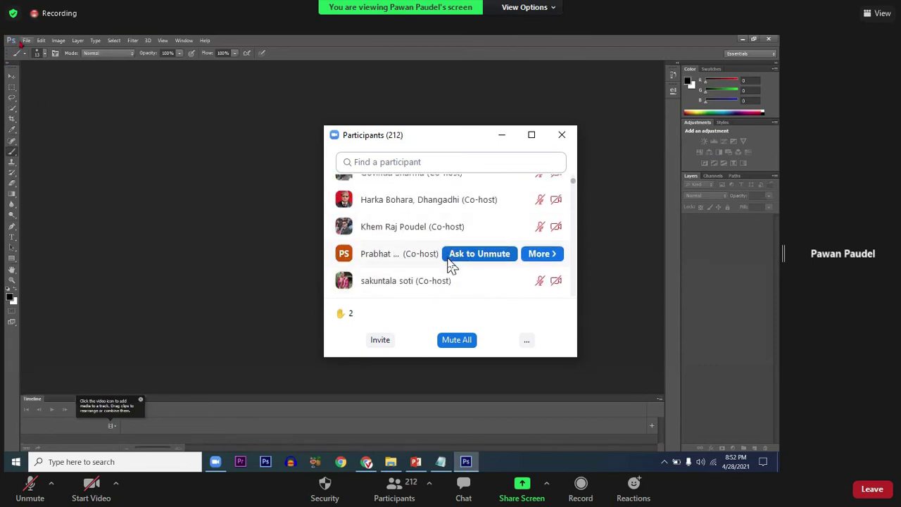
{"action": "left_click", "coordinate": [369, 161]}
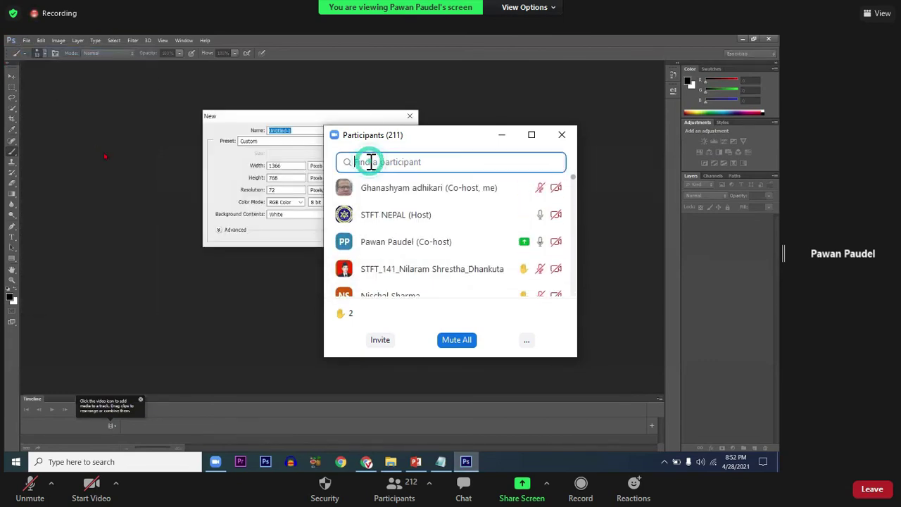
{"action": "type", "text": "p"}
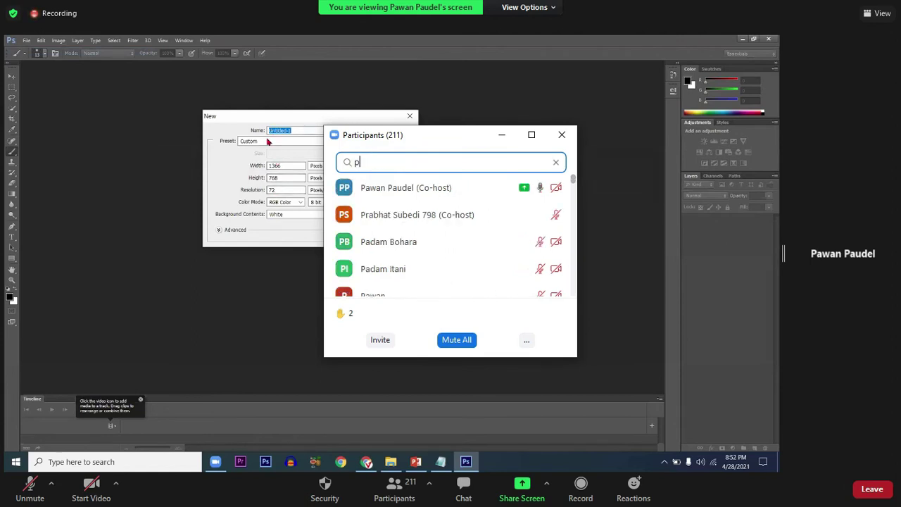
{"action": "type", "text": "awa"}
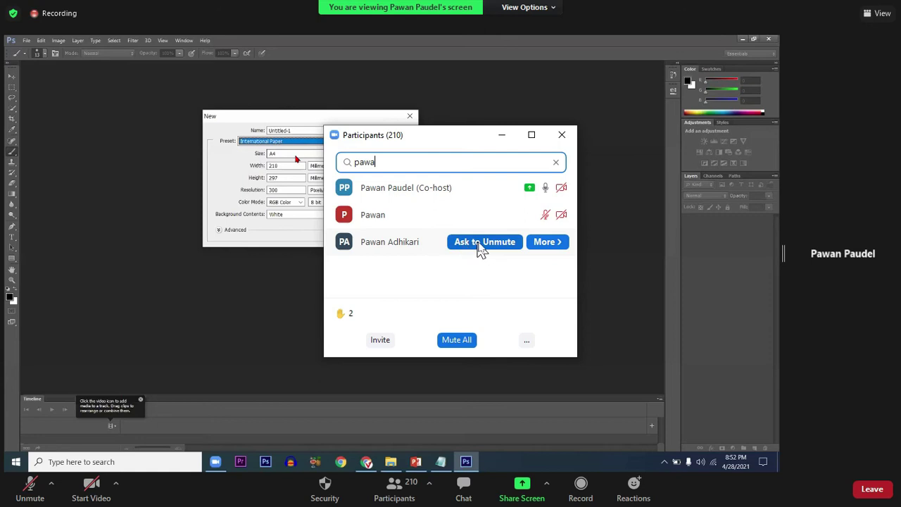
{"action": "left_click", "coordinate": [546, 247]}
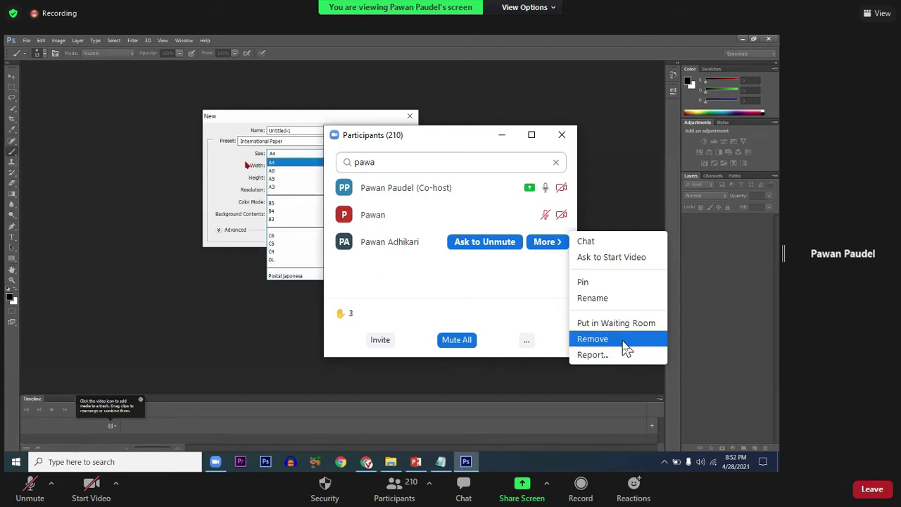
{"action": "left_click", "coordinate": [633, 180]}
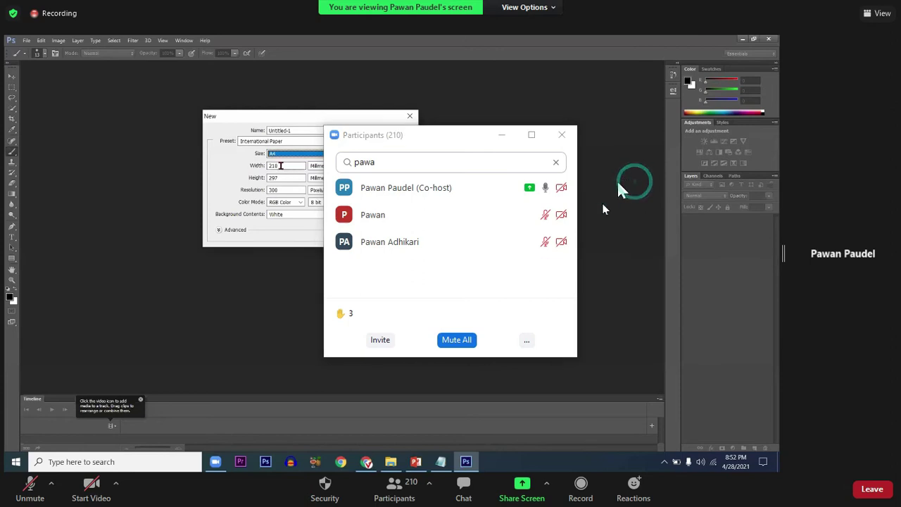
Step: Check the chat, reopen that participant's actions to remove them, and close the Participants list
{"action": "left_click", "coordinate": [462, 483]}
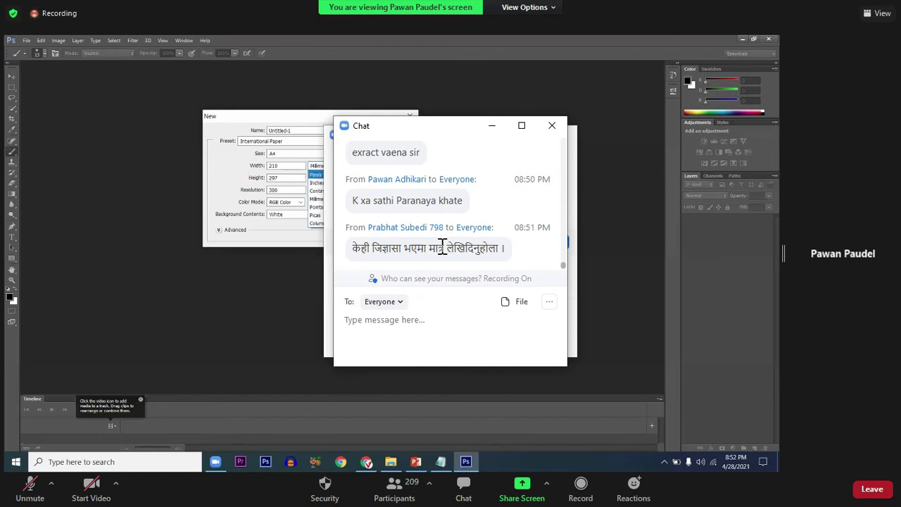
{"action": "scroll", "coordinate": [442, 247], "scroll_direction": "up", "scroll_amount": 2}
{"action": "scroll", "coordinate": [442, 247], "scroll_direction": "up", "scroll_amount": 1}
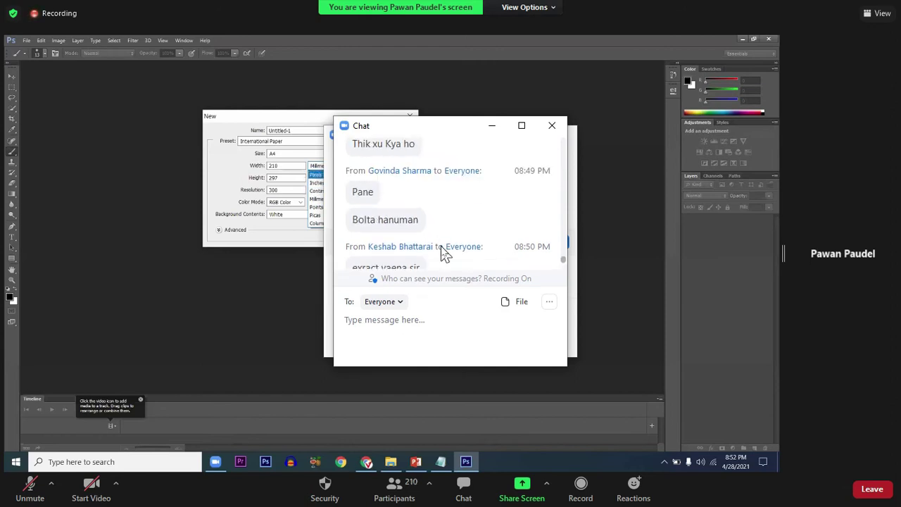
{"action": "left_click", "coordinate": [551, 126]}
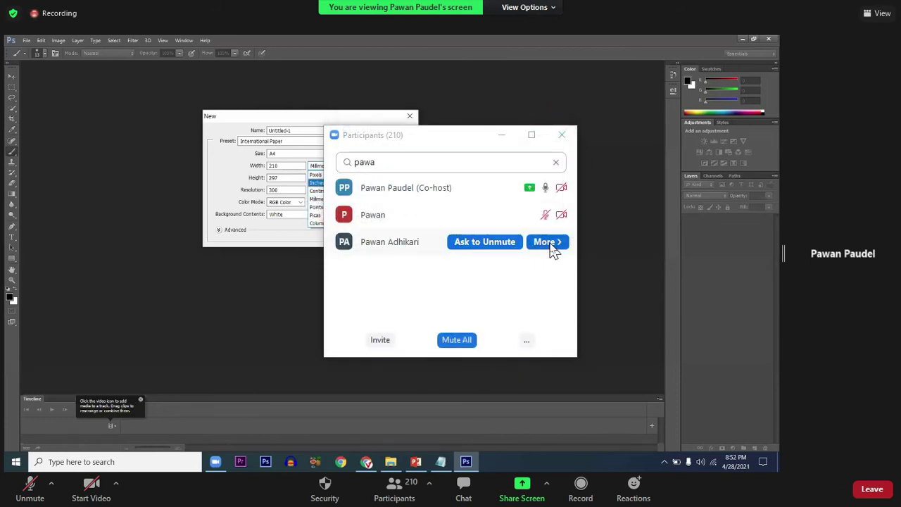
{"action": "mouse_move", "coordinate": [389, 241]}
{"action": "left_click", "coordinate": [549, 251]}
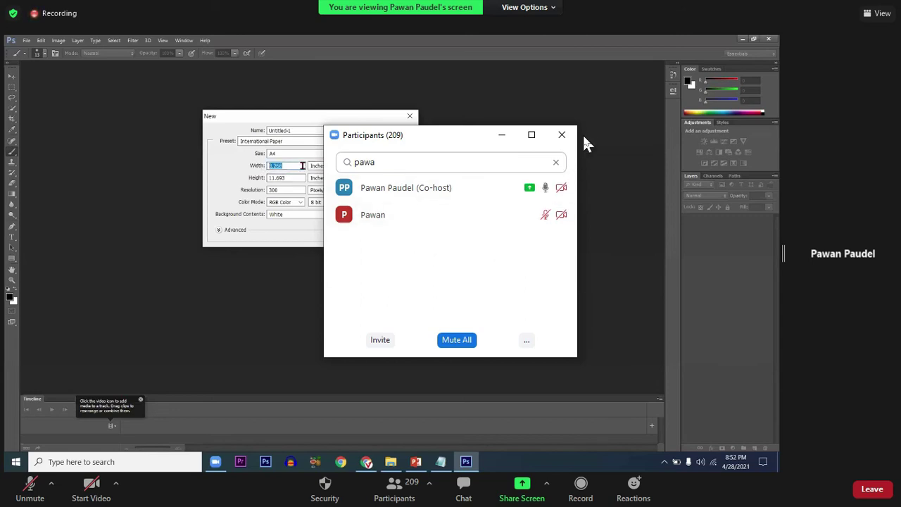
{"action": "left_click", "coordinate": [562, 135]}
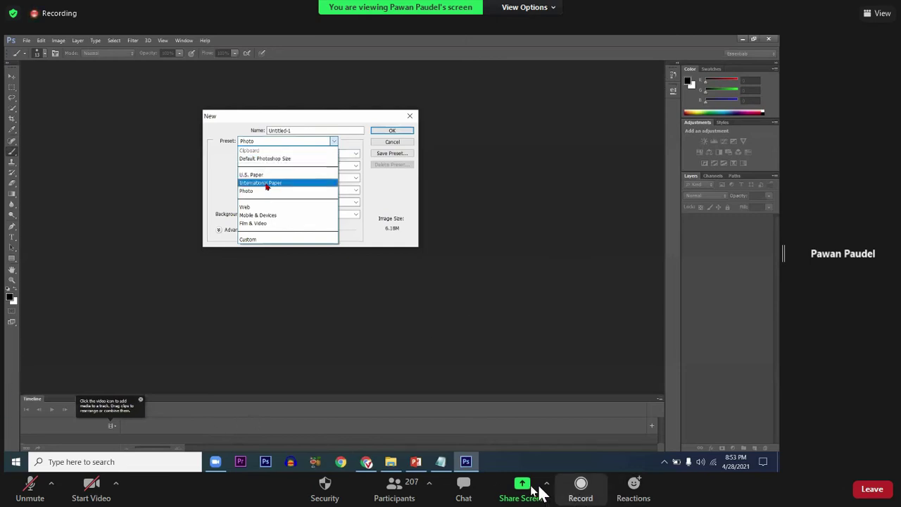
Step: Scroll through the meeting chat, then close it to reveal the A4 New dialog (8.268 × 11.693 in, 300 ppi)
{"action": "left_click", "coordinate": [464, 486]}
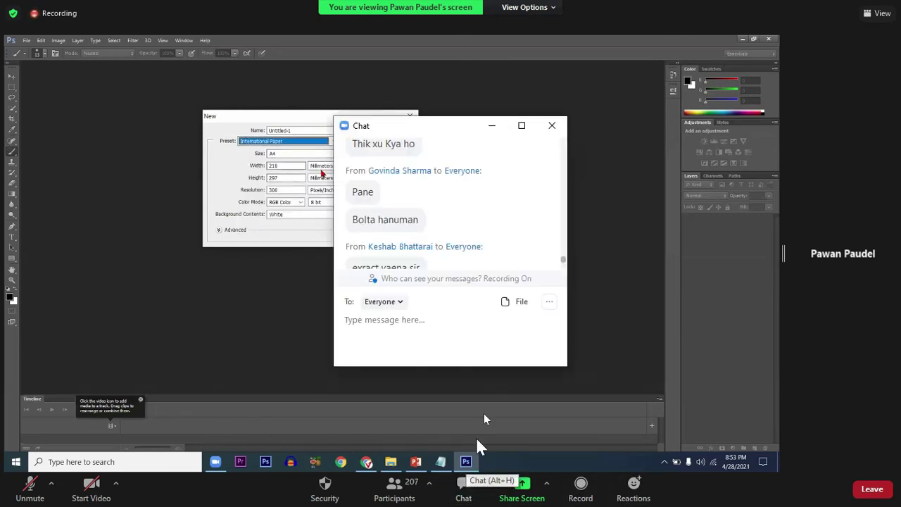
{"action": "scroll", "coordinate": [496, 268], "scroll_direction": "up", "scroll_amount": 3}
{"action": "scroll", "coordinate": [495, 243], "scroll_direction": "up", "scroll_amount": 3}
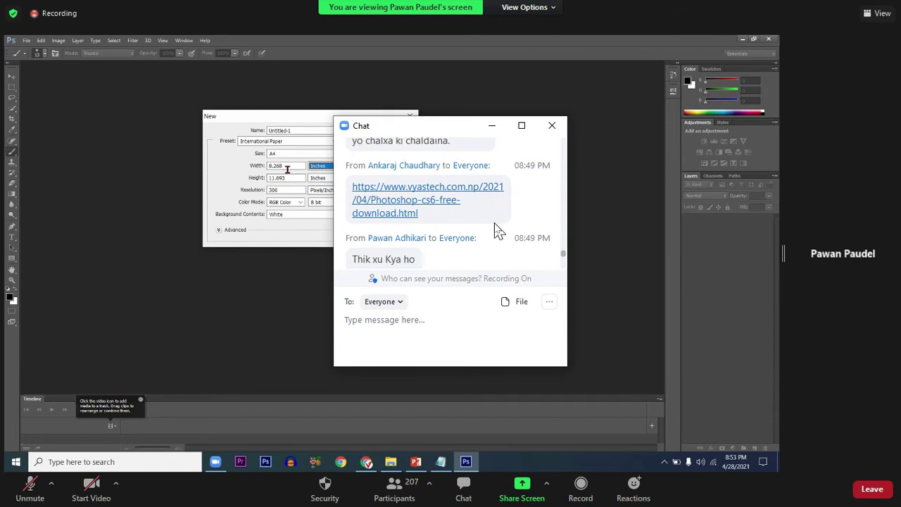
{"action": "scroll", "coordinate": [496, 230], "scroll_direction": "down", "scroll_amount": 2}
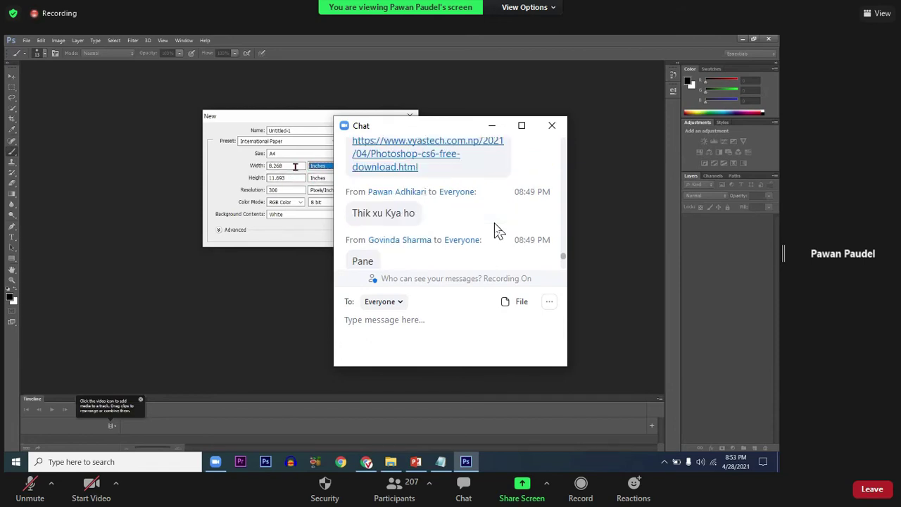
{"action": "scroll", "coordinate": [496, 230], "scroll_direction": "down", "scroll_amount": 1}
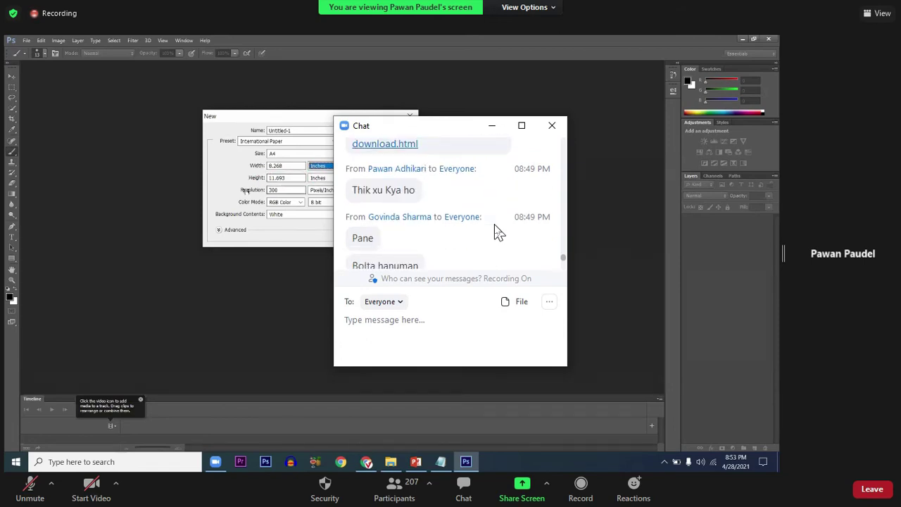
{"action": "scroll", "coordinate": [496, 230], "scroll_direction": "down", "scroll_amount": 1}
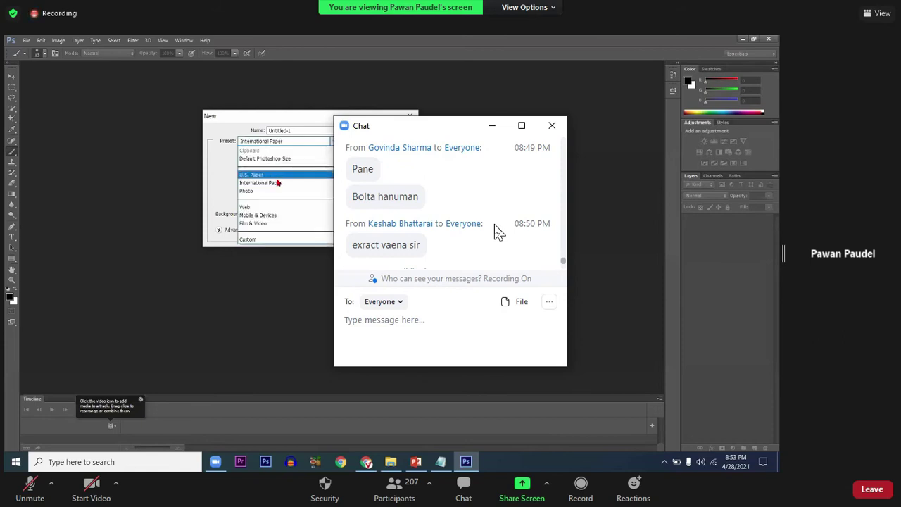
{"action": "scroll", "coordinate": [496, 230], "scroll_direction": "down", "scroll_amount": 1}
{"action": "scroll", "coordinate": [496, 230], "scroll_direction": "down", "scroll_amount": 1}
{"action": "scroll", "coordinate": [496, 230], "scroll_direction": "down", "scroll_amount": 1}
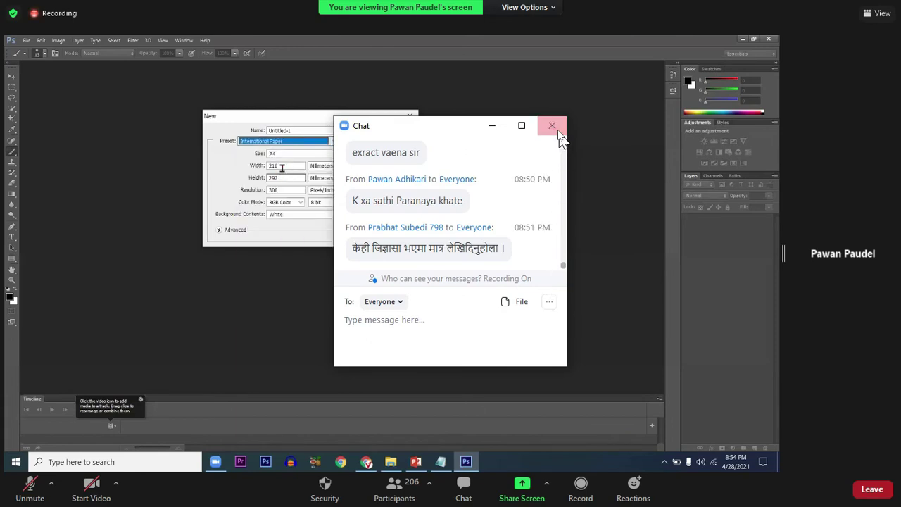
{"action": "left_click", "coordinate": [556, 129]}
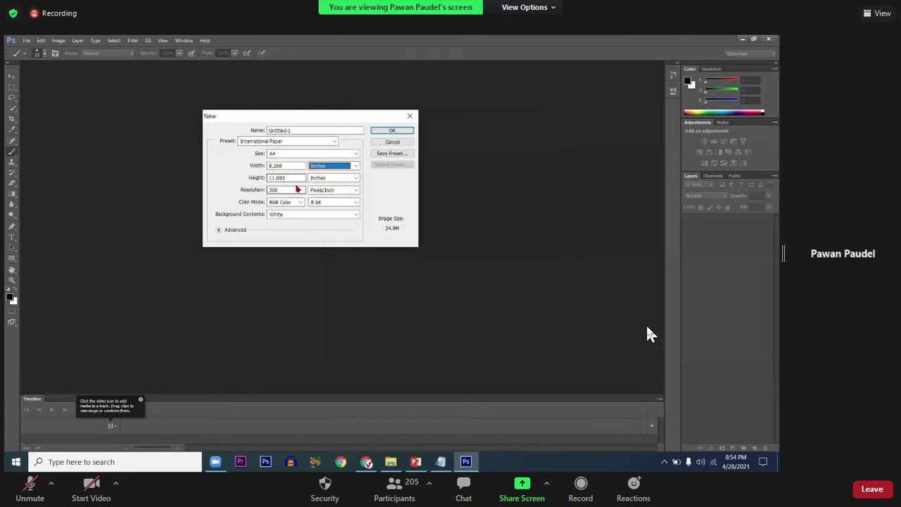
Step: Briefly show the meeting's participant list, then hide it again
{"action": "left_click", "coordinate": [395, 485]}
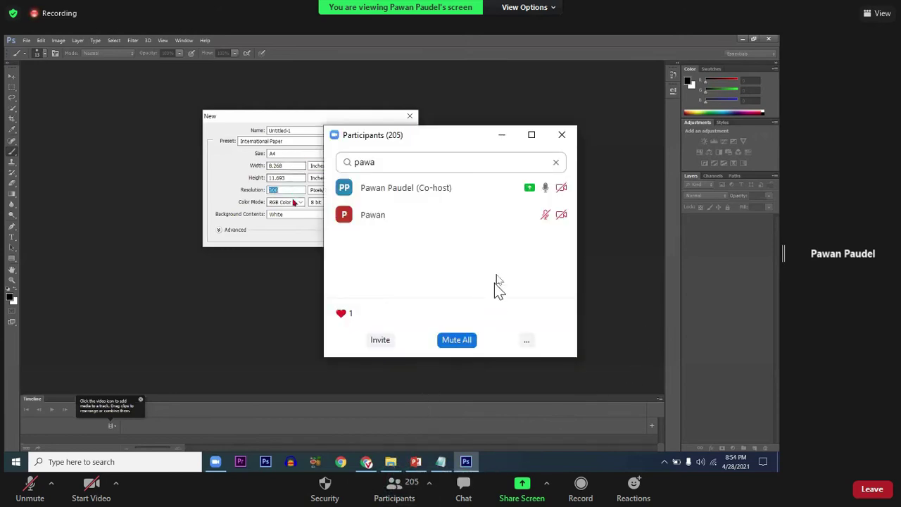
{"action": "left_click", "coordinate": [559, 137]}
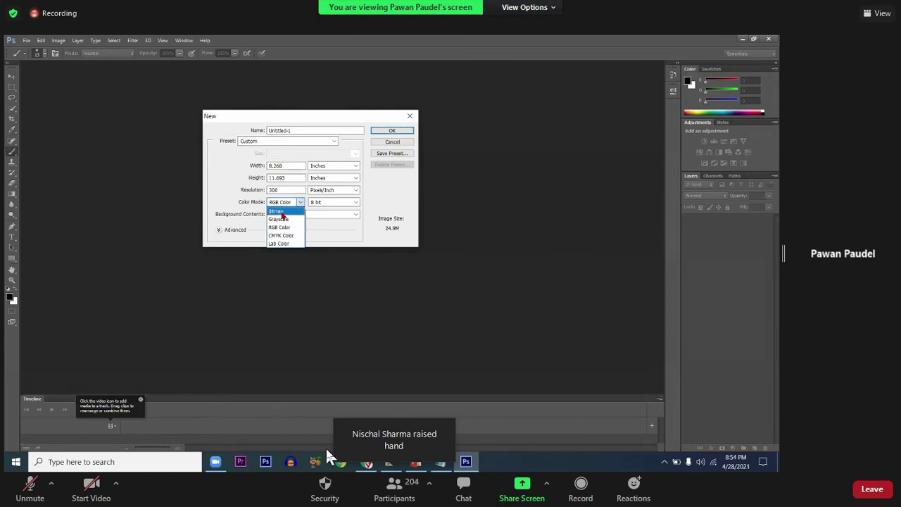
Step: Lower a participant's raised hand from the meeting's participant list, moved clear of the dialog
{"action": "left_click", "coordinate": [394, 493]}
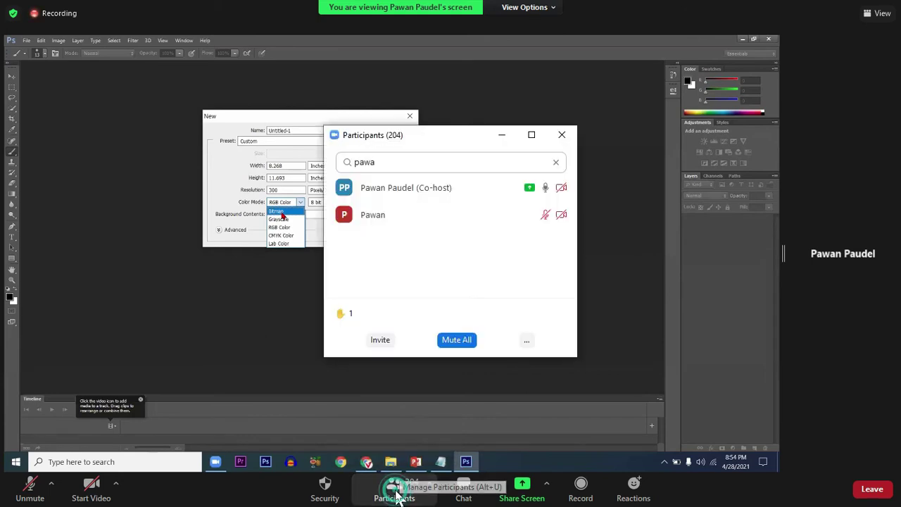
{"action": "left_click_drag", "start_coordinate": [431, 141], "coordinate": [651, 110]}
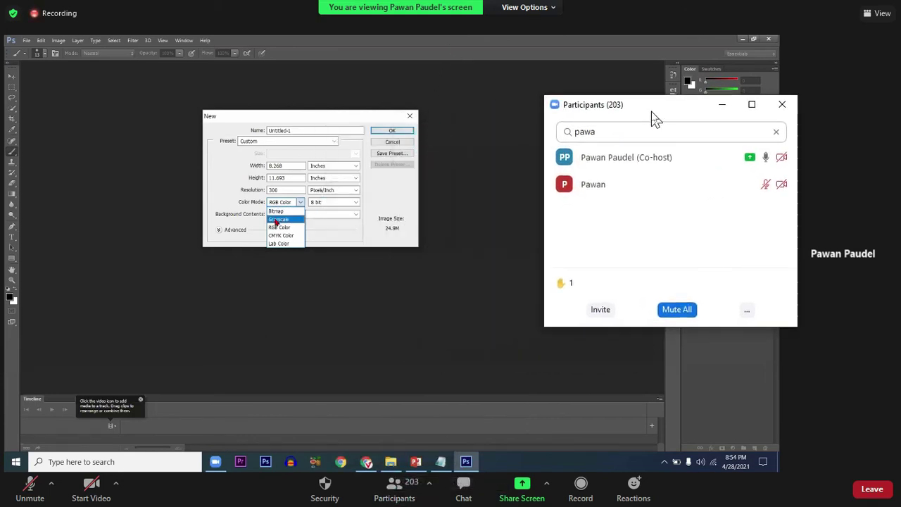
{"action": "left_click", "coordinate": [615, 132]}
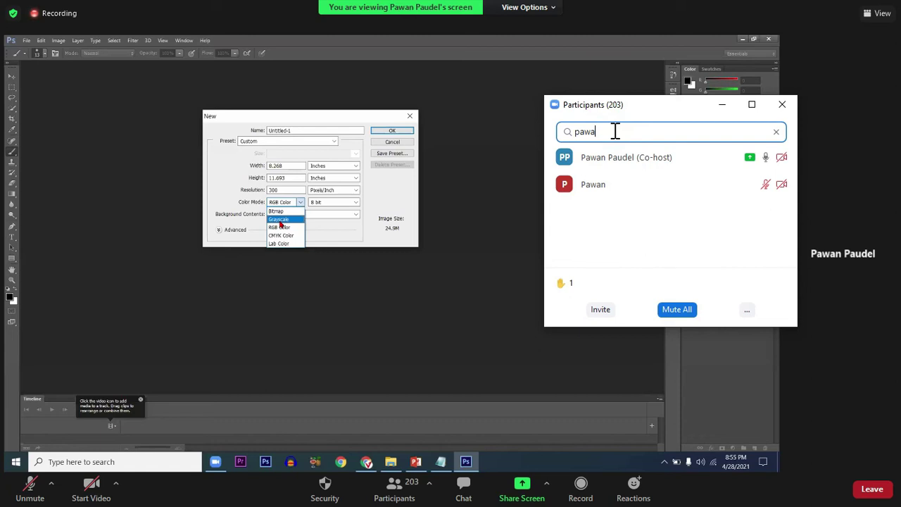
{"action": "key", "text": "BackSpace"}
{"action": "key", "text": "BackSpace"}
{"action": "key", "text": "BackSpace"}
{"action": "key", "text": "BackSpace"}
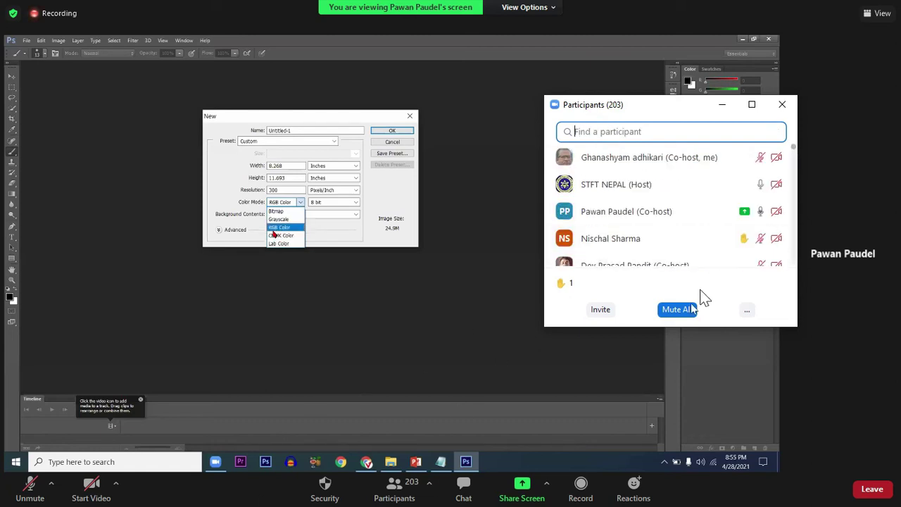
{"action": "scroll", "coordinate": [744, 250], "scroll_direction": "down", "scroll_amount": 2}
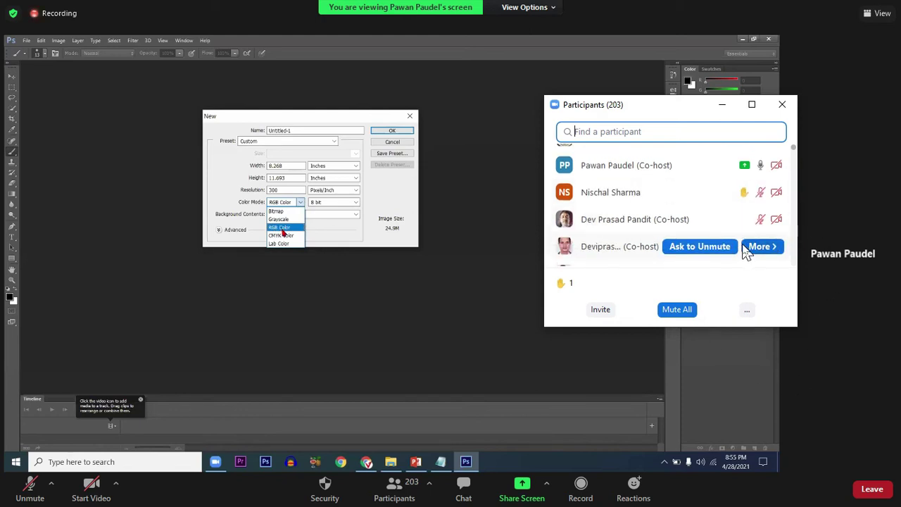
{"action": "scroll", "coordinate": [746, 250], "scroll_direction": "up", "scroll_amount": 1}
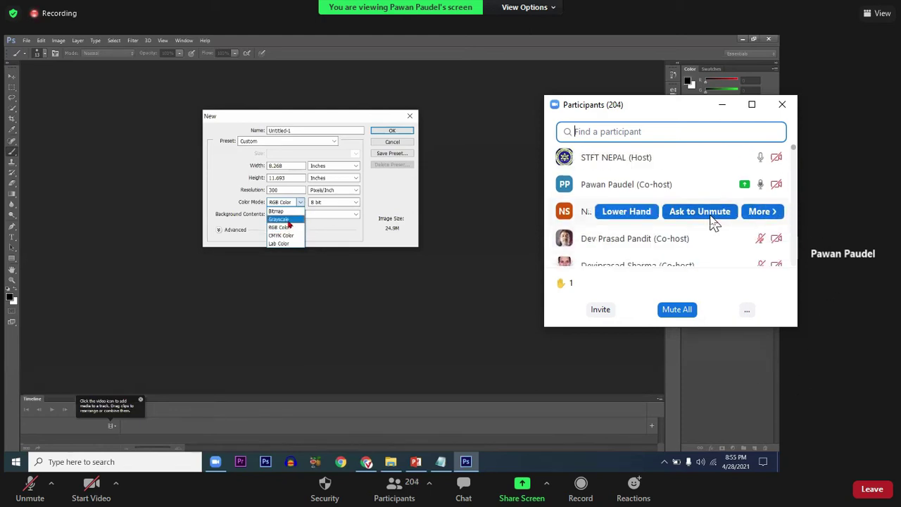
{"action": "left_click", "coordinate": [648, 211]}
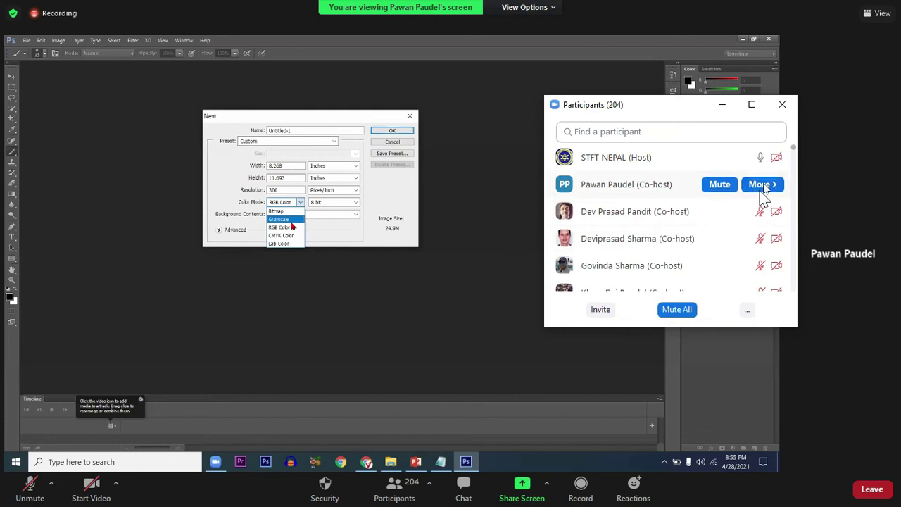
{"action": "left_click", "coordinate": [781, 112]}
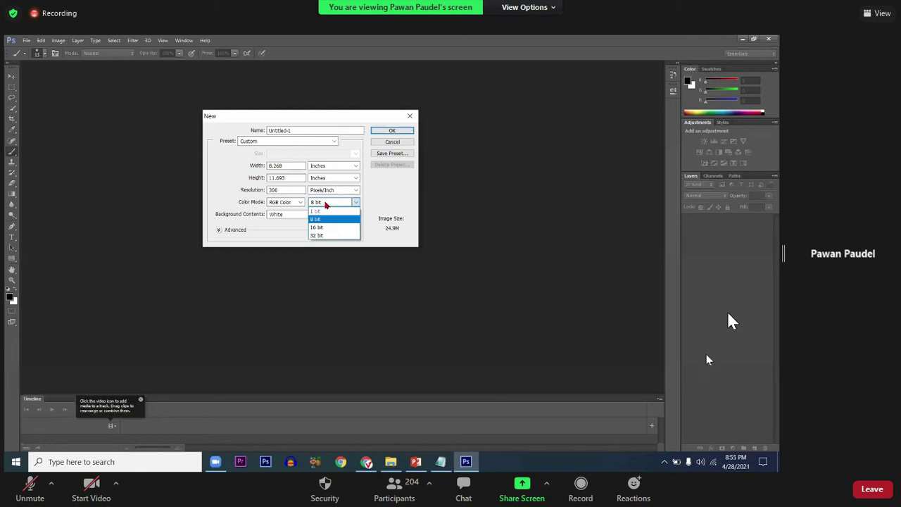
Step: Search the meeting's participant list for 'p', then close it
{"action": "left_click", "coordinate": [401, 491]}
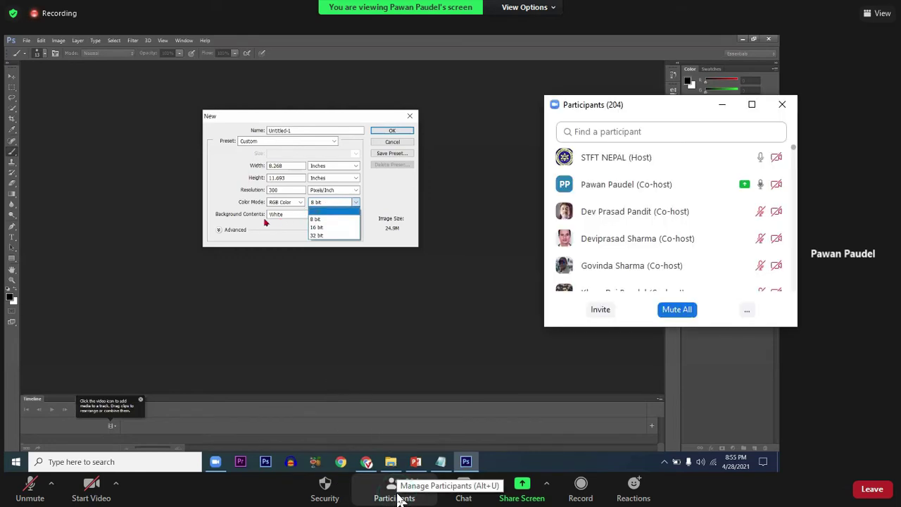
{"action": "left_click", "coordinate": [611, 129]}
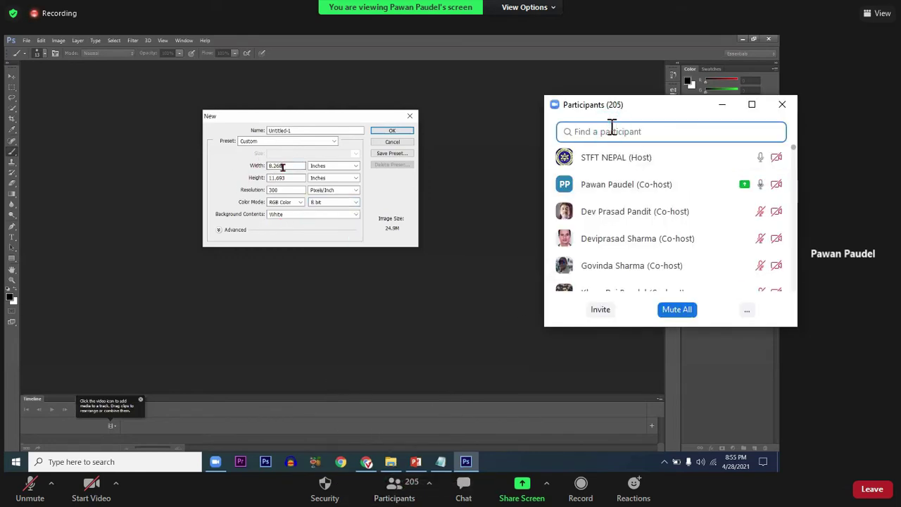
{"action": "type", "text": "p"}
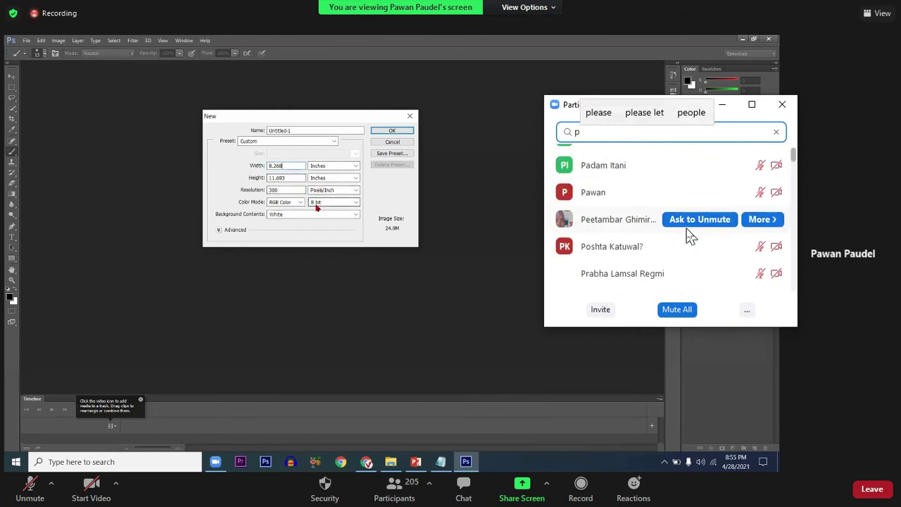
{"action": "scroll", "coordinate": [688, 235], "scroll_direction": "down", "scroll_amount": 2}
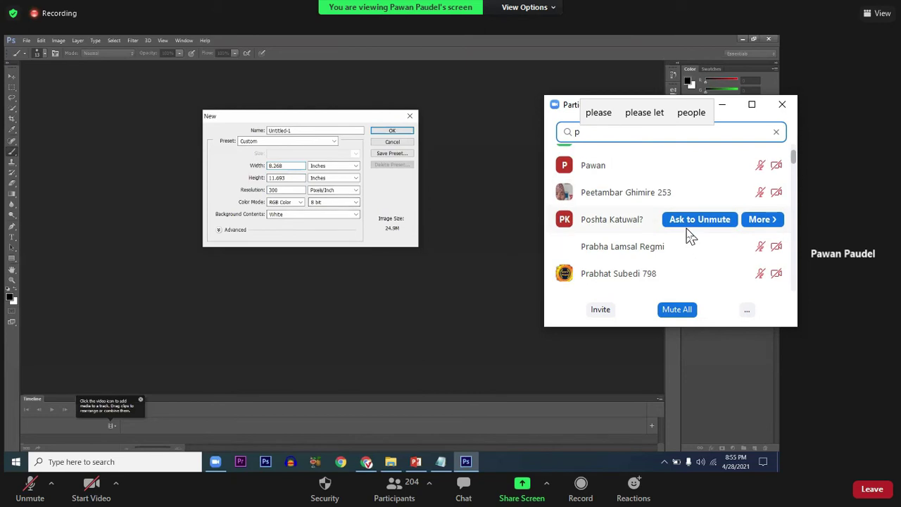
{"action": "left_click", "coordinate": [781, 104]}
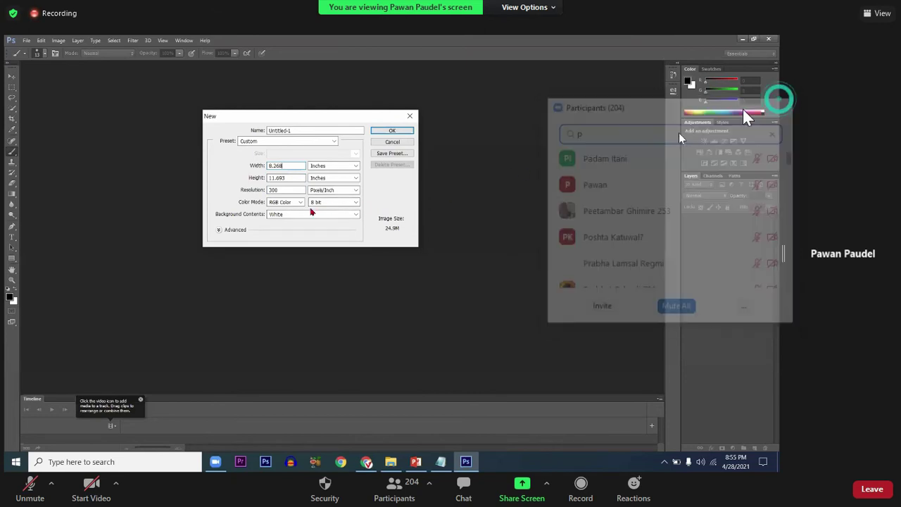
Step: Toggle participants' screen-sharing permission, then create the blank white A4 RGB document
{"action": "left_click", "coordinate": [324, 487]}
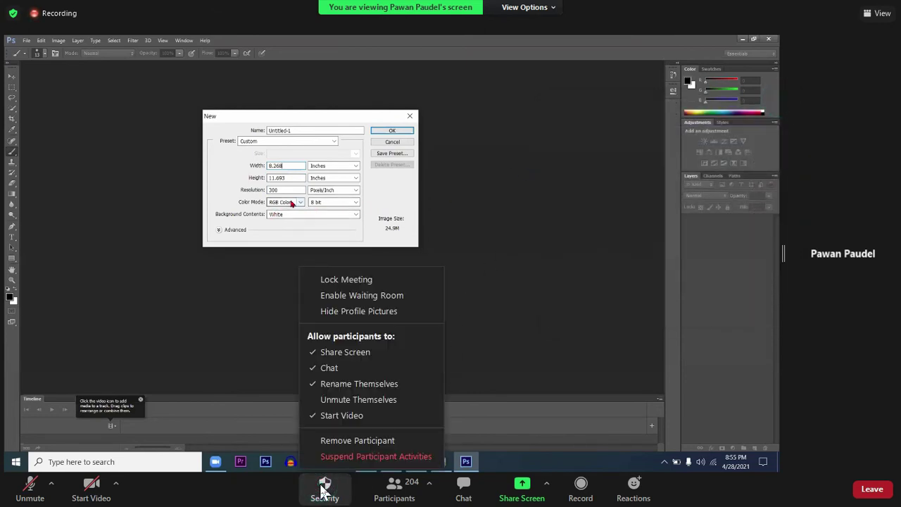
{"action": "left_click", "coordinate": [313, 356]}
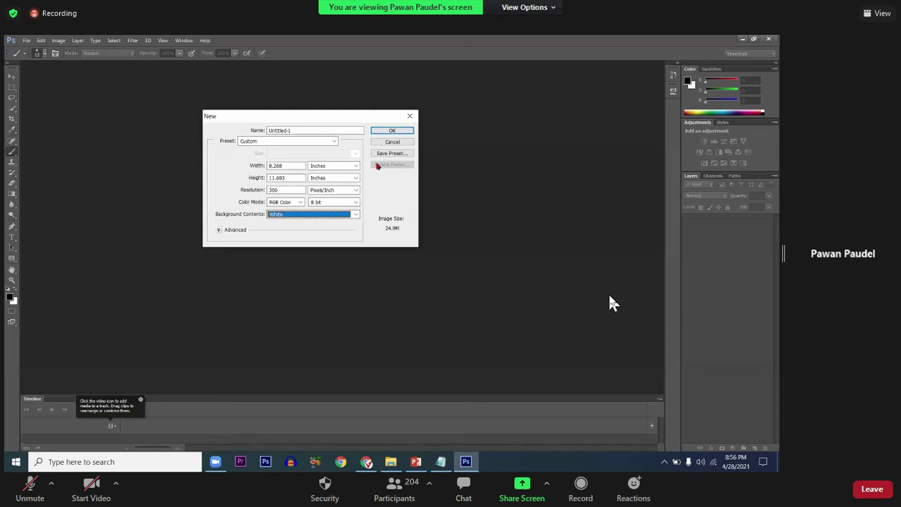
{"action": "left_click", "coordinate": [391, 142]}
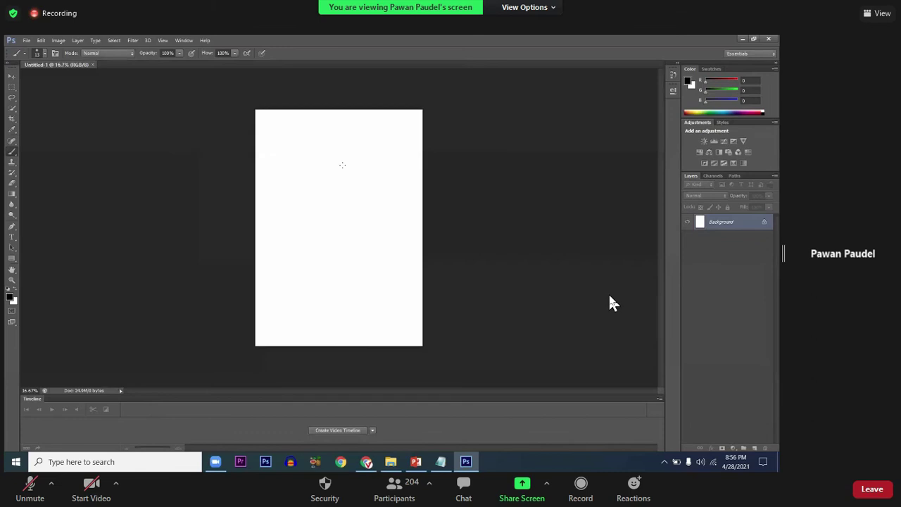
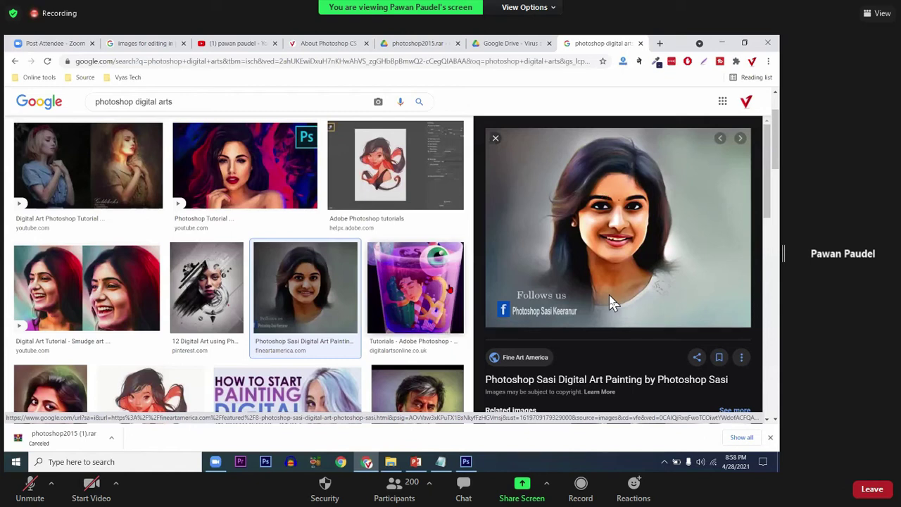
Step: Scroll to Related images and preview the bearded man's 'advanced color full digital painting'
{"action": "scroll", "coordinate": [611, 303], "scroll_direction": "down", "scroll_amount": 3}
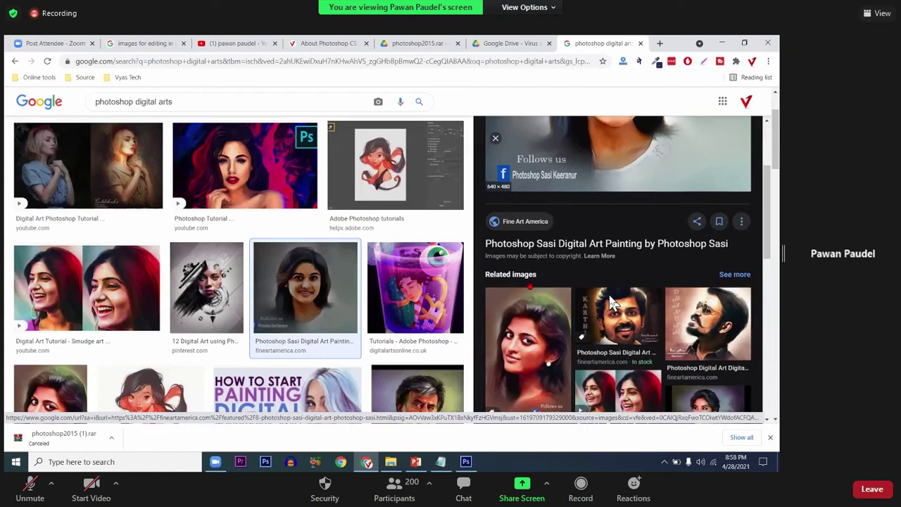
{"action": "scroll", "coordinate": [611, 303], "scroll_direction": "down", "scroll_amount": 2}
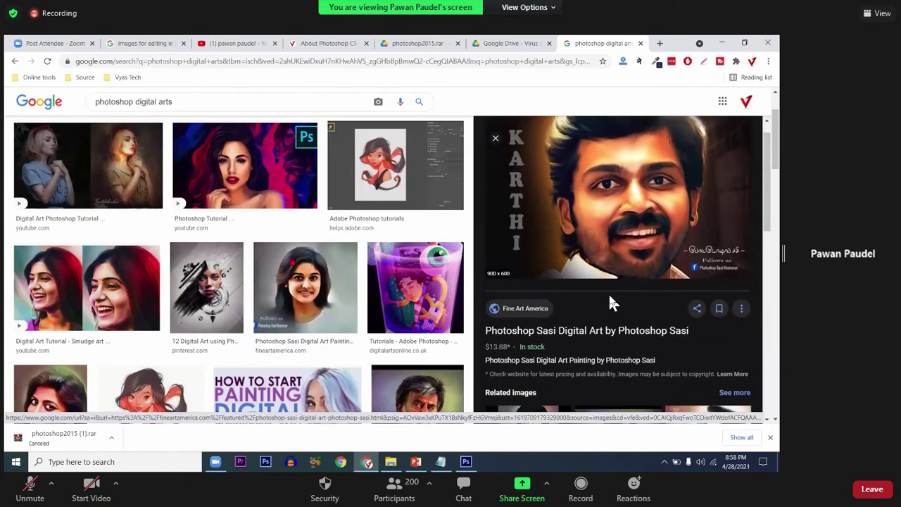
{"action": "scroll", "coordinate": [611, 302], "scroll_direction": "down", "scroll_amount": 3}
{"action": "scroll", "coordinate": [611, 303], "scroll_direction": "down", "scroll_amount": 2}
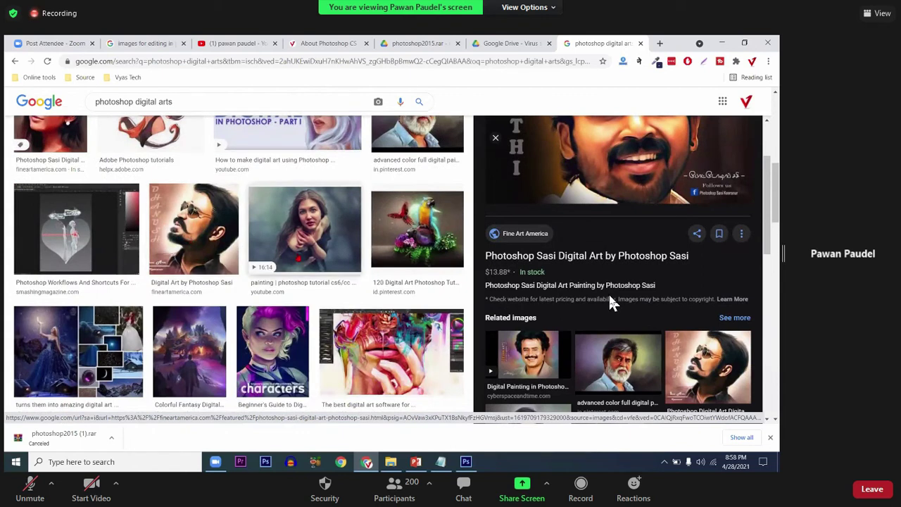
{"action": "scroll", "coordinate": [611, 303], "scroll_direction": "down", "scroll_amount": 2}
{"action": "left_click", "coordinate": [649, 365]}
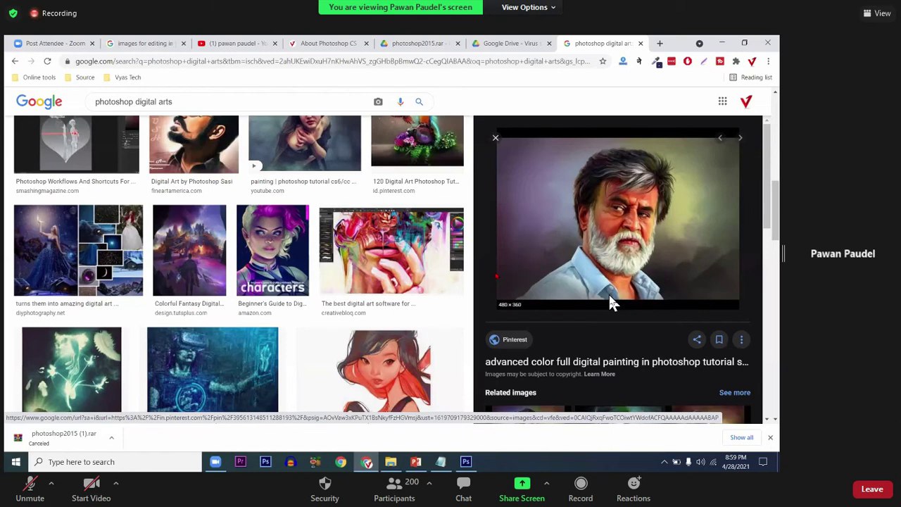
Step: Scroll back up and select 'digital arts' in the search box
{"action": "scroll", "coordinate": [611, 302], "scroll_direction": "up", "scroll_amount": 2}
{"action": "scroll", "coordinate": [611, 302], "scroll_direction": "up", "scroll_amount": 2}
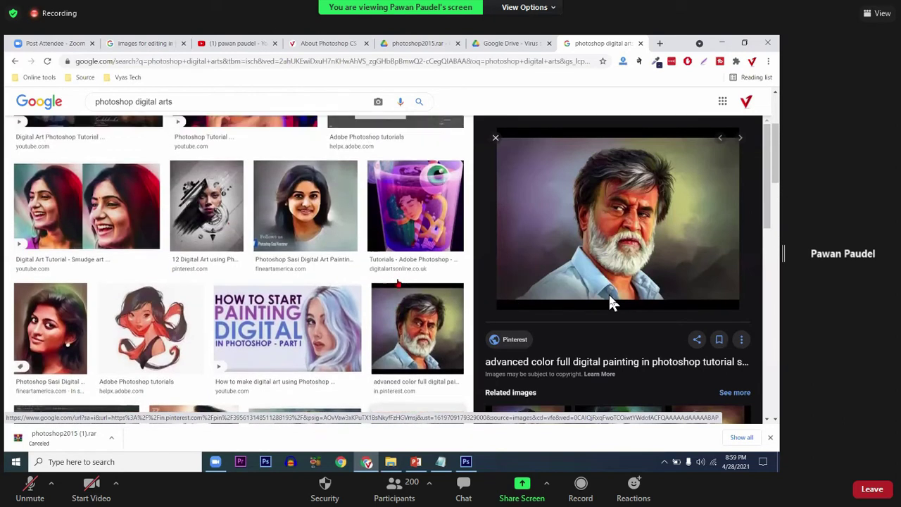
{"action": "scroll", "coordinate": [610, 302], "scroll_direction": "up", "scroll_amount": 2}
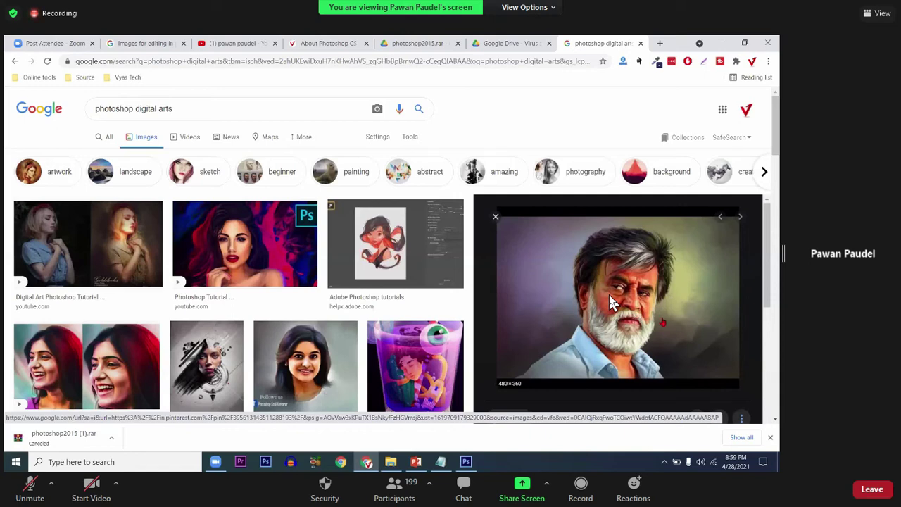
{"action": "scroll", "coordinate": [608, 301], "scroll_direction": "down", "scroll_amount": 2}
{"action": "scroll", "coordinate": [608, 301], "scroll_direction": "up", "scroll_amount": 2}
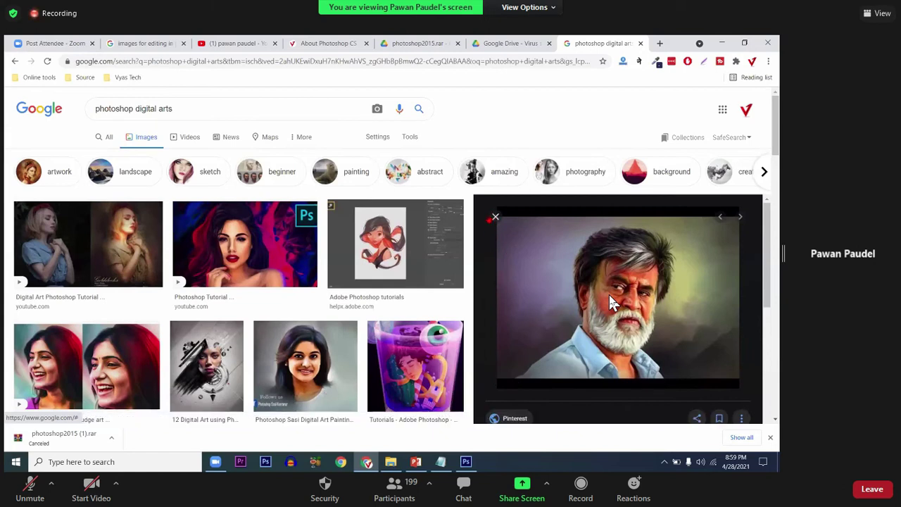
{"action": "left_click_drag", "start_coordinate": [215, 108], "coordinate": [132, 110]}
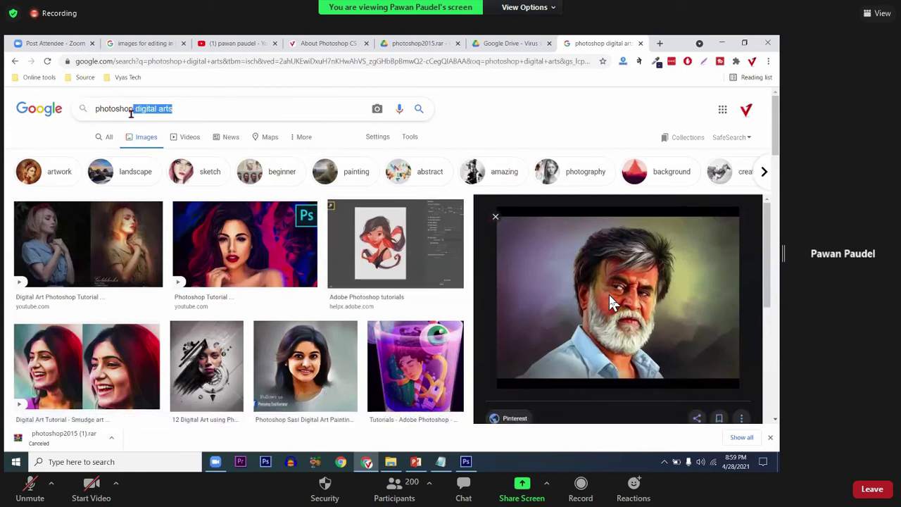
Step: Change the image search to 'photoshopt tools pen touchpad' and run it
{"action": "key", "text": "BackSpace"}
{"action": "type", "text": "toshopt"}
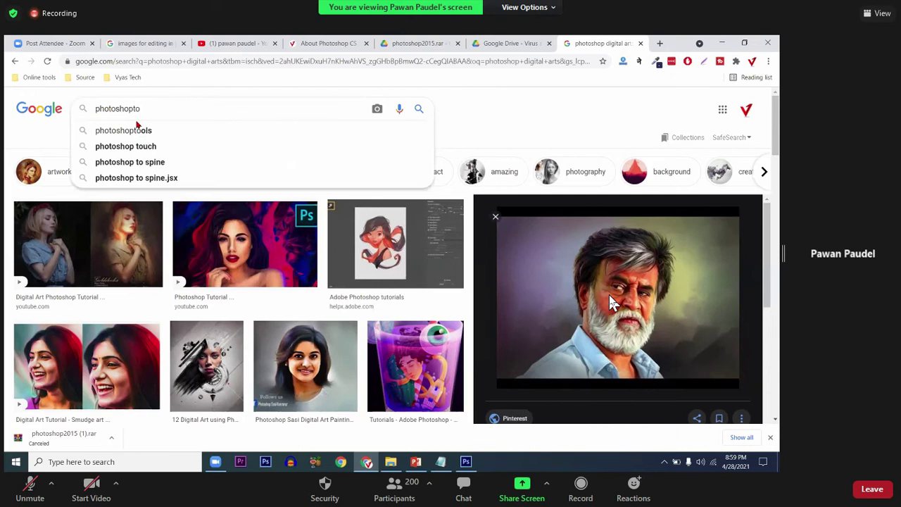
{"action": "type", "text": "o"}
{"action": "key", "text": "BackSpace"}
{"action": "key", "text": "BackSpace"}
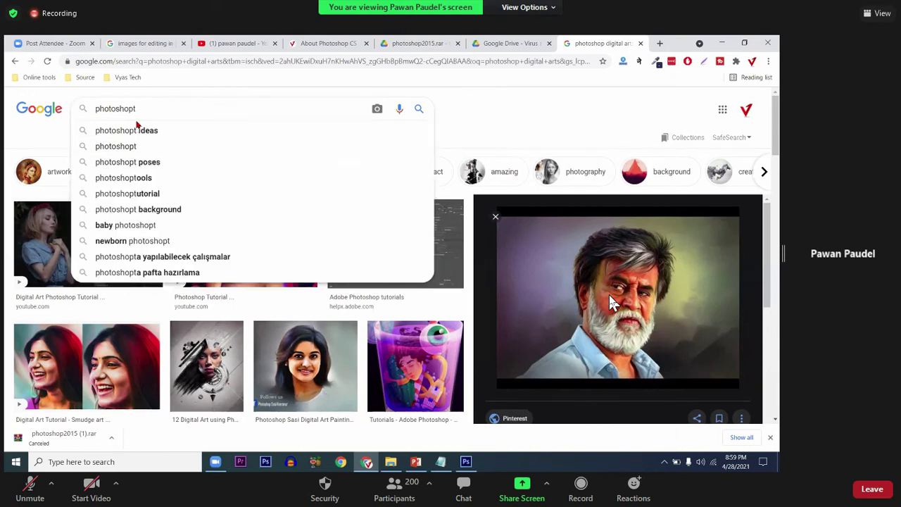
{"action": "type", "text": " tools pen"}
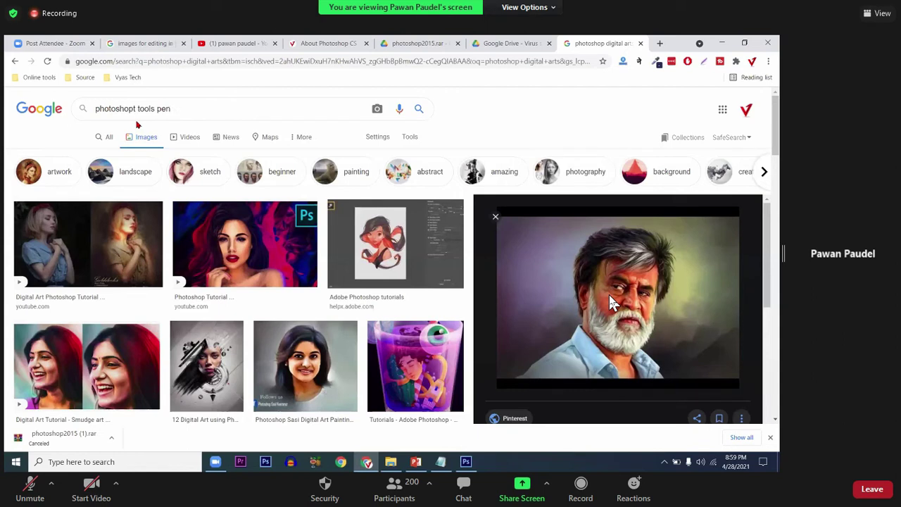
{"action": "type", "text": " touchp"}
{"action": "type", "text": "ad"}
{"action": "key", "text": "Return"}
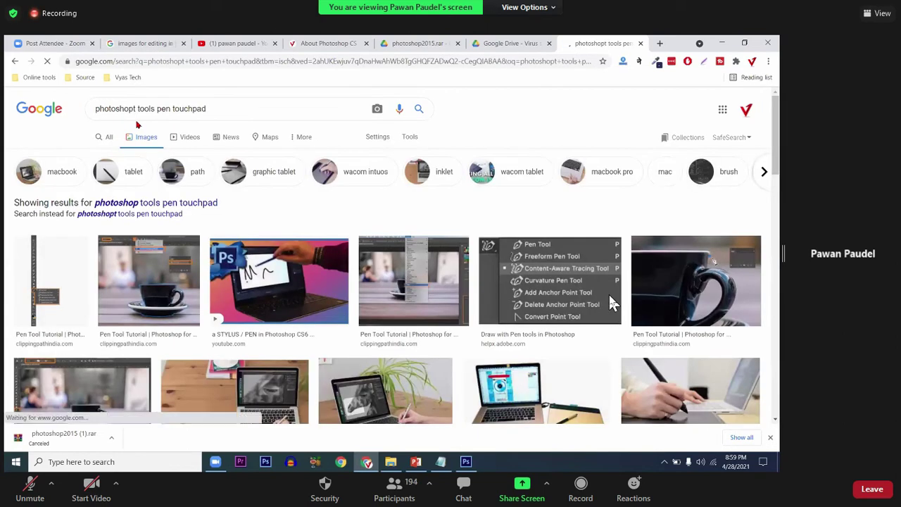
Step: Browse the pen and tablet results and preview a Wacom tablet image
{"action": "scroll", "coordinate": [610, 300], "scroll_direction": "down", "scroll_amount": 2}
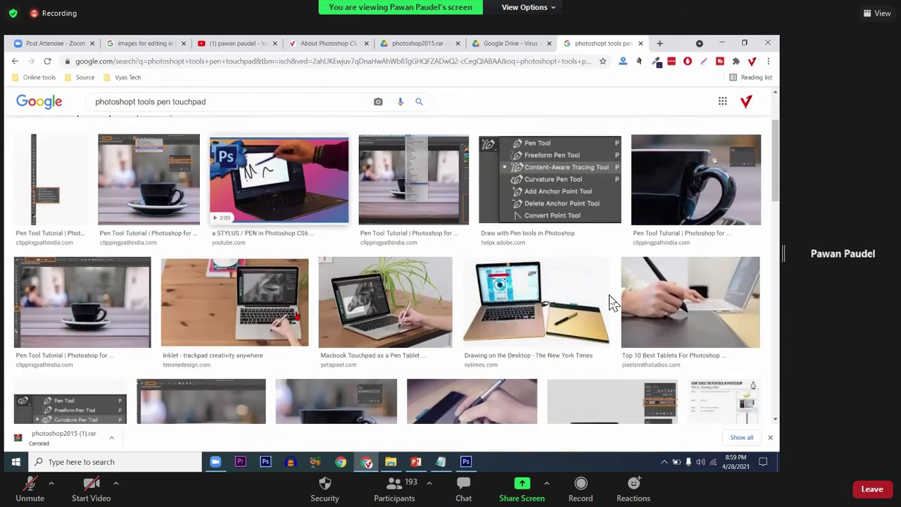
{"action": "scroll", "coordinate": [610, 299], "scroll_direction": "down", "scroll_amount": 2}
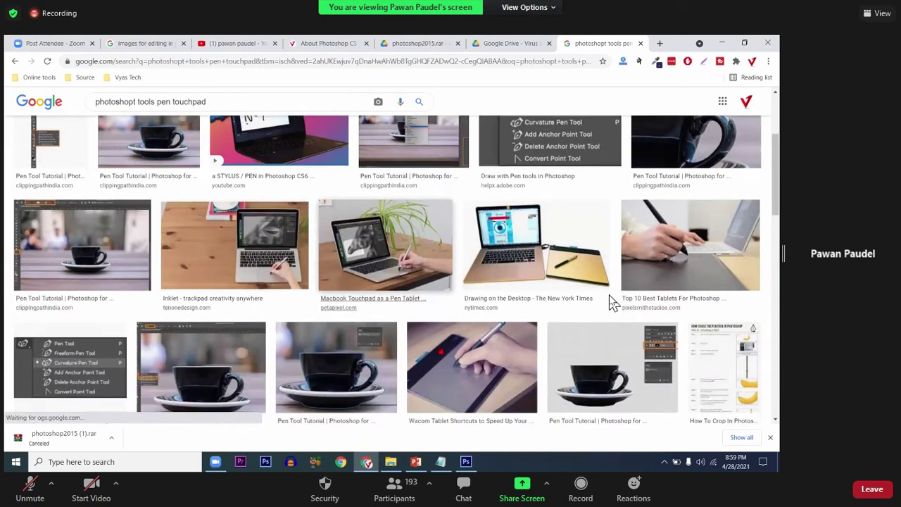
{"action": "scroll", "coordinate": [613, 303], "scroll_direction": "down", "scroll_amount": 1}
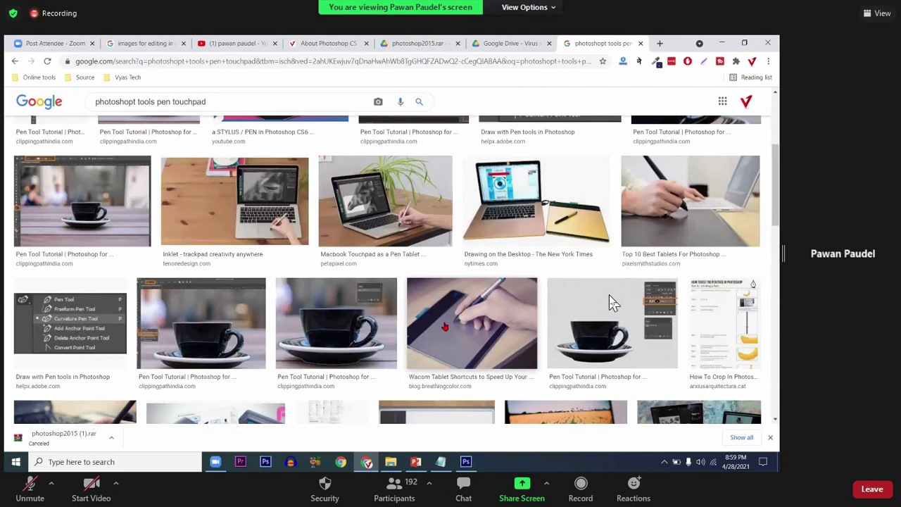
{"action": "scroll", "coordinate": [609, 297], "scroll_direction": "down", "scroll_amount": 1}
{"action": "scroll", "coordinate": [609, 297], "scroll_direction": "down", "scroll_amount": 2}
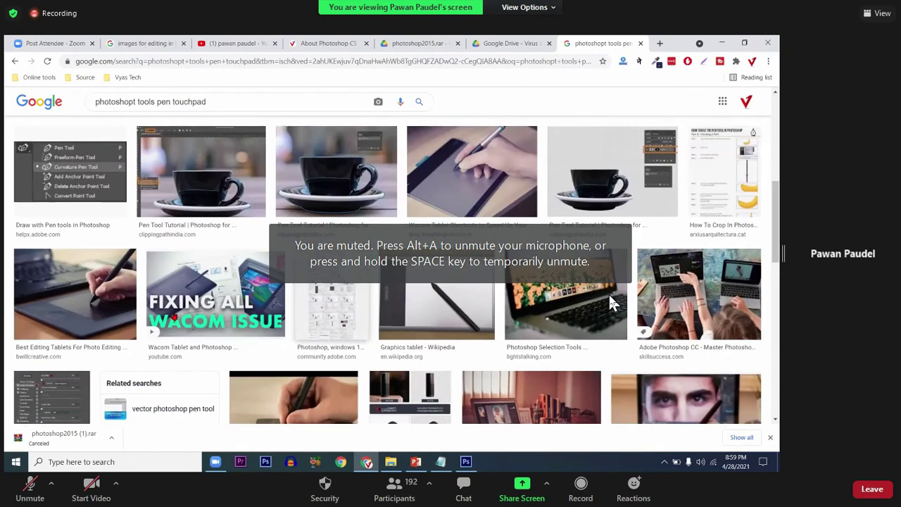
{"action": "scroll", "coordinate": [611, 302], "scroll_direction": "up", "scroll_amount": 1}
{"action": "scroll", "coordinate": [611, 302], "scroll_direction": "up", "scroll_amount": 1}
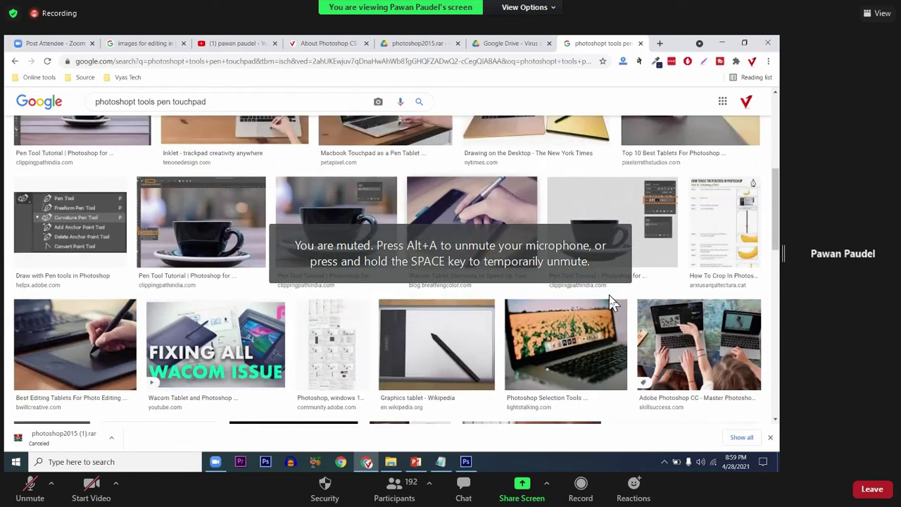
{"action": "left_click", "coordinate": [610, 302]}
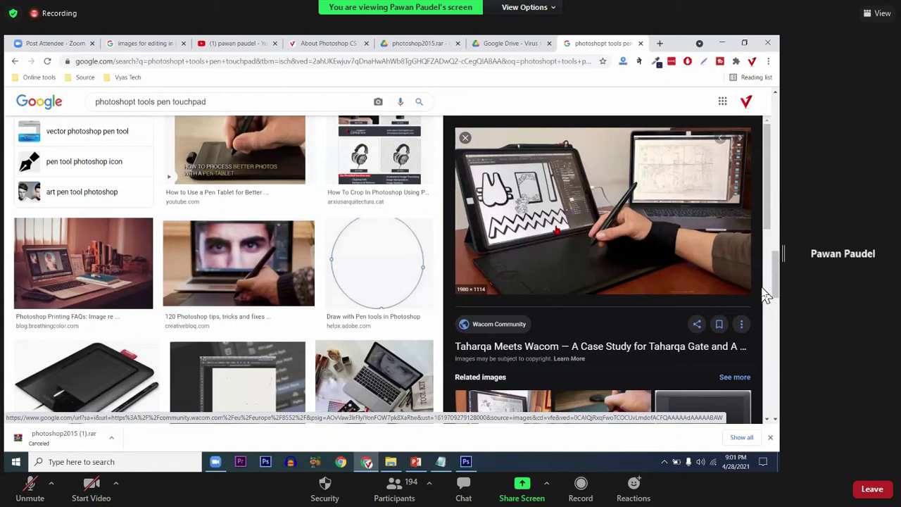
Step: Scroll down through the preview's related images
{"action": "scroll", "coordinate": [766, 295], "scroll_direction": "down", "scroll_amount": 4}
{"action": "scroll", "coordinate": [766, 296], "scroll_direction": "down", "scroll_amount": 1}
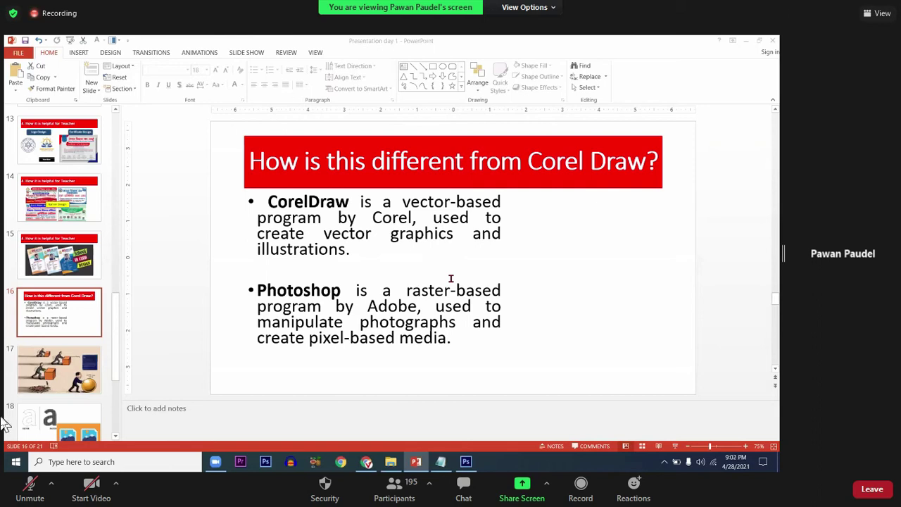
Step: Unmute the Zoom microphone and glance at the meeting chat while slide 16 is shown
{"action": "left_click", "coordinate": [32, 482]}
{"action": "left_click", "coordinate": [464, 484]}
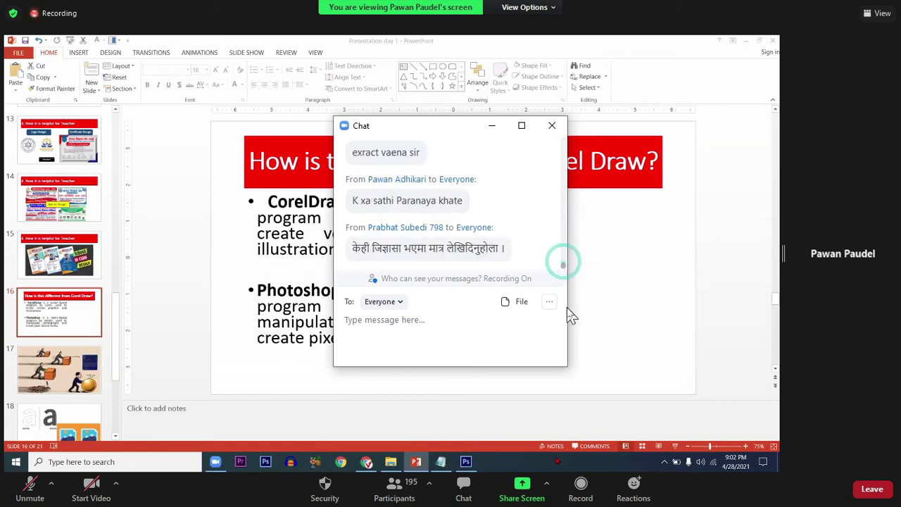
{"action": "left_click", "coordinate": [552, 125]}
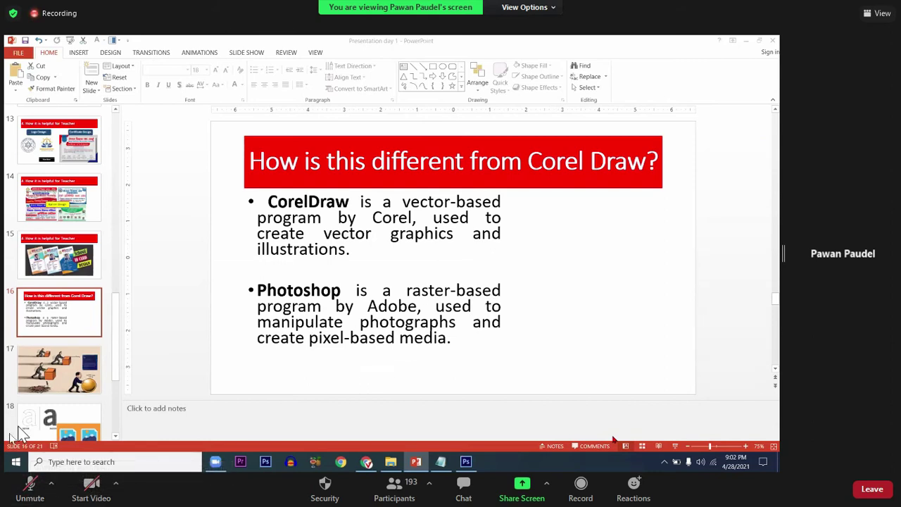
{"action": "left_click", "coordinate": [31, 486]}
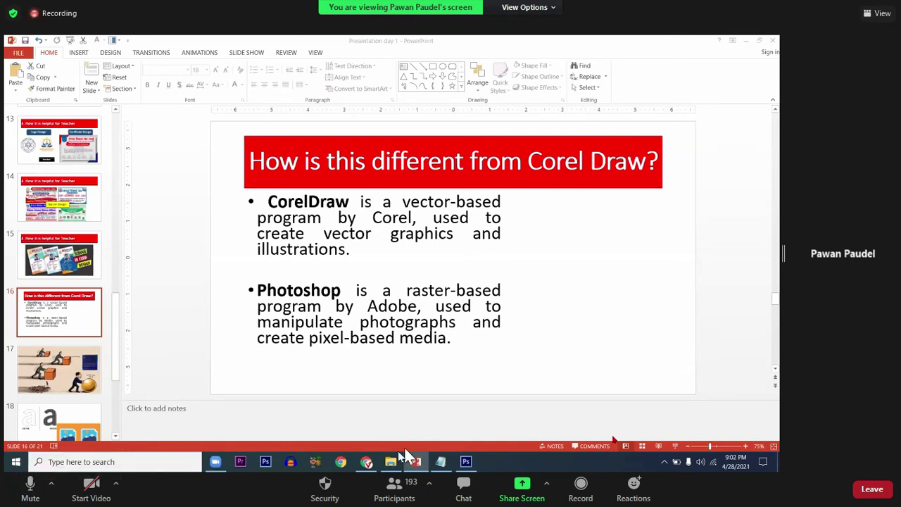
Step: Check the Zoom participants list, then scroll through the meeting chat and close it
{"action": "left_click", "coordinate": [394, 497]}
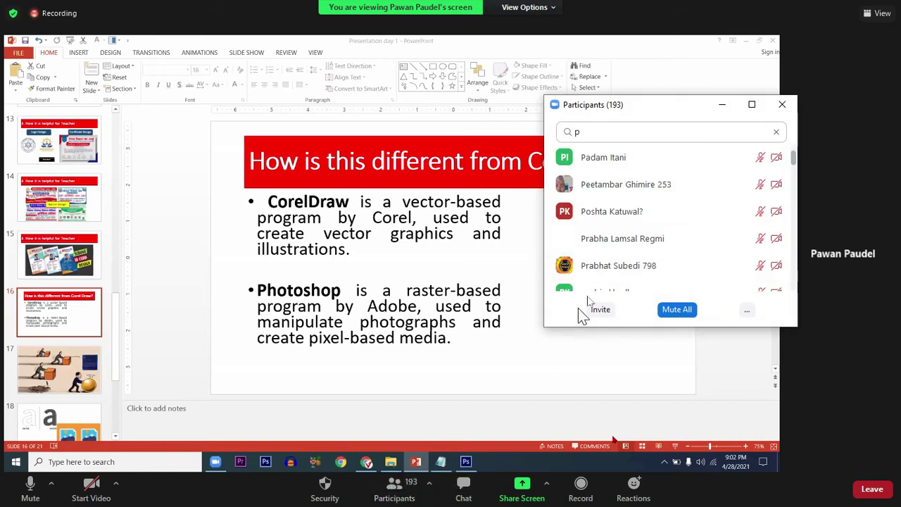
{"action": "left_click", "coordinate": [782, 106]}
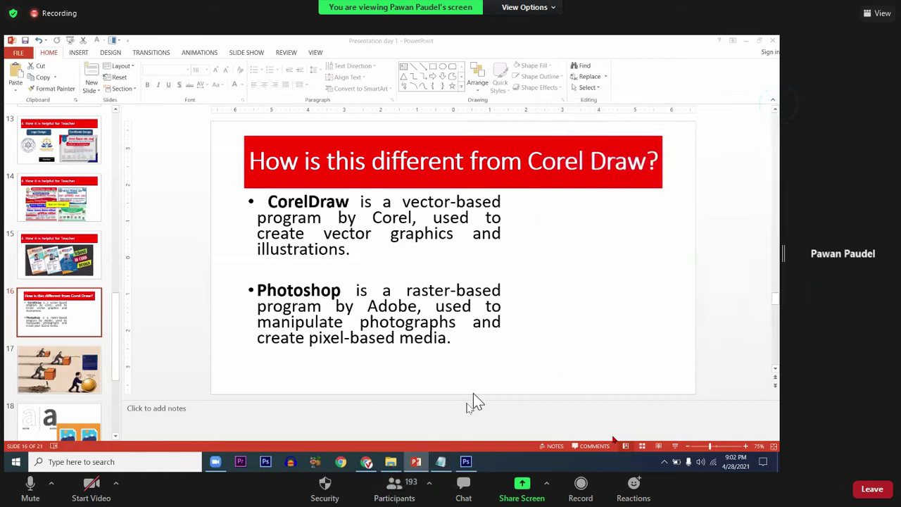
{"action": "left_click", "coordinate": [464, 495]}
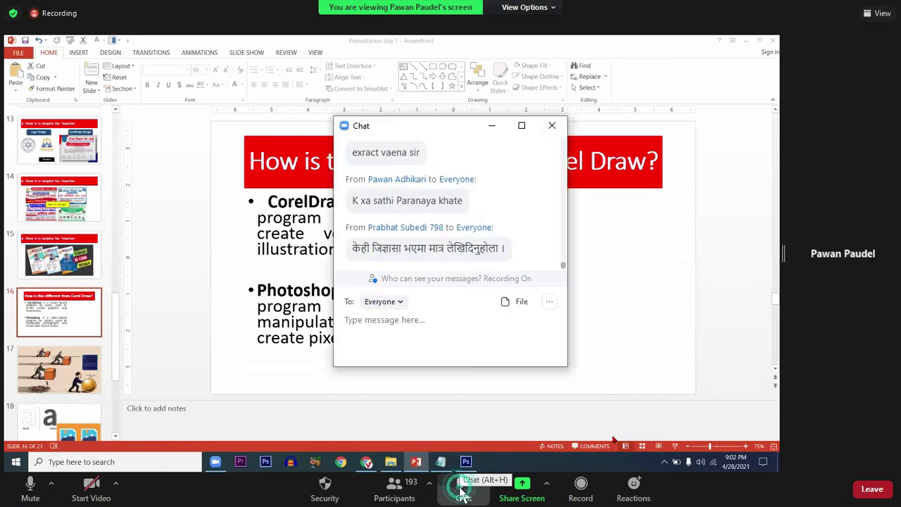
{"action": "scroll", "coordinate": [423, 218], "scroll_direction": "up", "scroll_amount": 5}
{"action": "scroll", "coordinate": [457, 211], "scroll_direction": "down", "scroll_amount": 3}
{"action": "scroll", "coordinate": [477, 239], "scroll_direction": "down", "scroll_amount": 3}
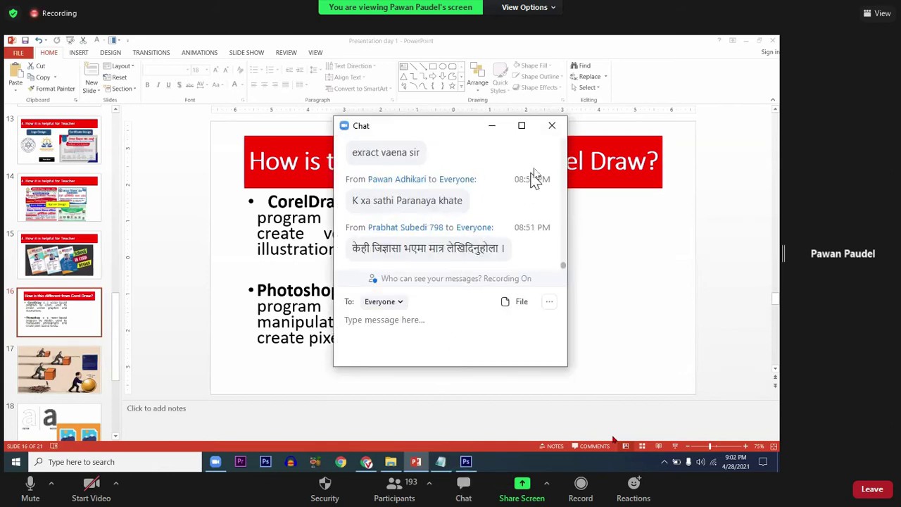
{"action": "left_click", "coordinate": [552, 125]}
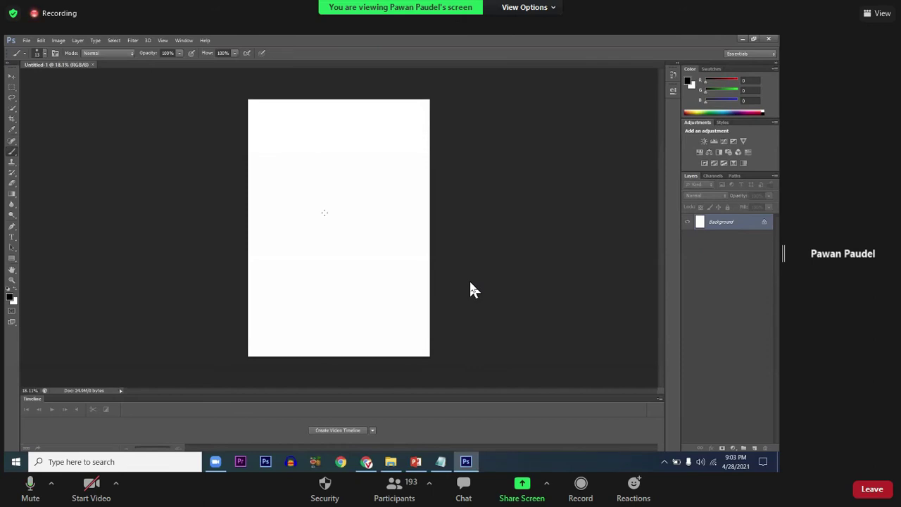
Step: Select the Rectangular Marquee (M), zoom the blank Untitled-1 canvas in and out, and show the File menu
{"action": "key", "text": "m"}
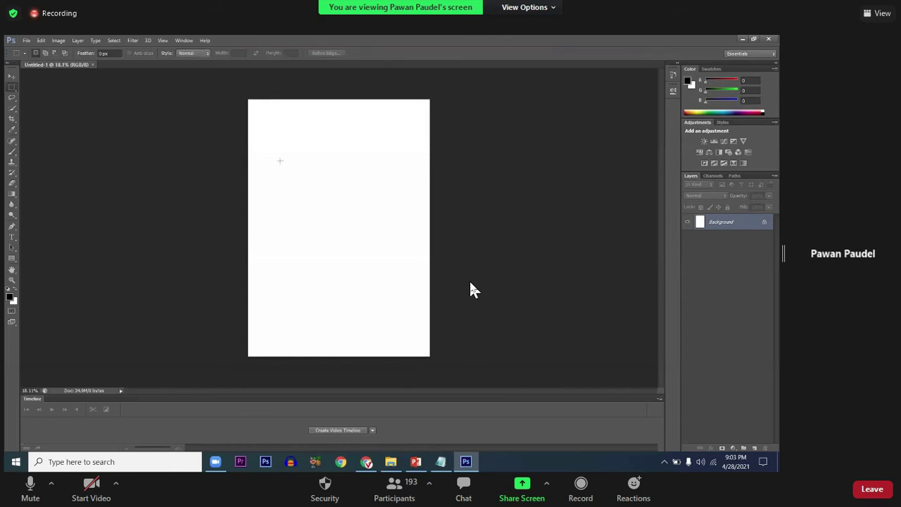
{"action": "key", "text": "ctrl+plus"}
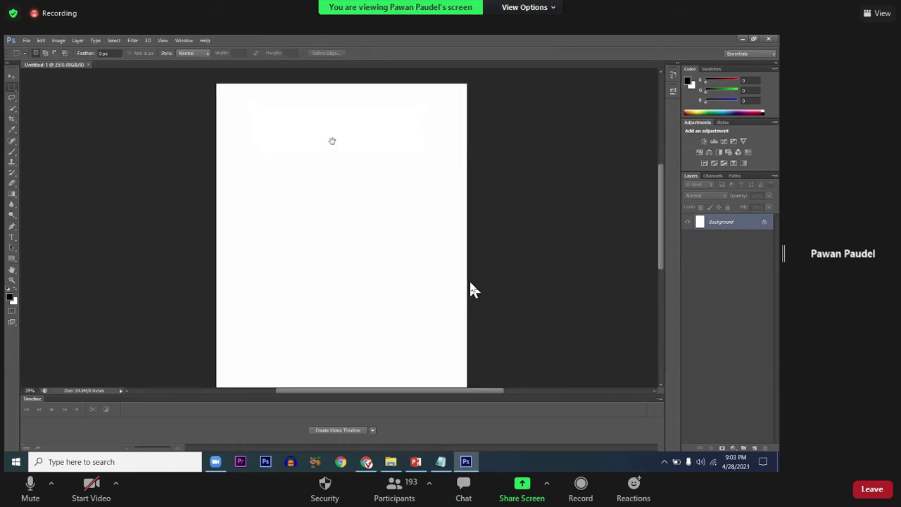
{"action": "key", "text": "ctrl+minus"}
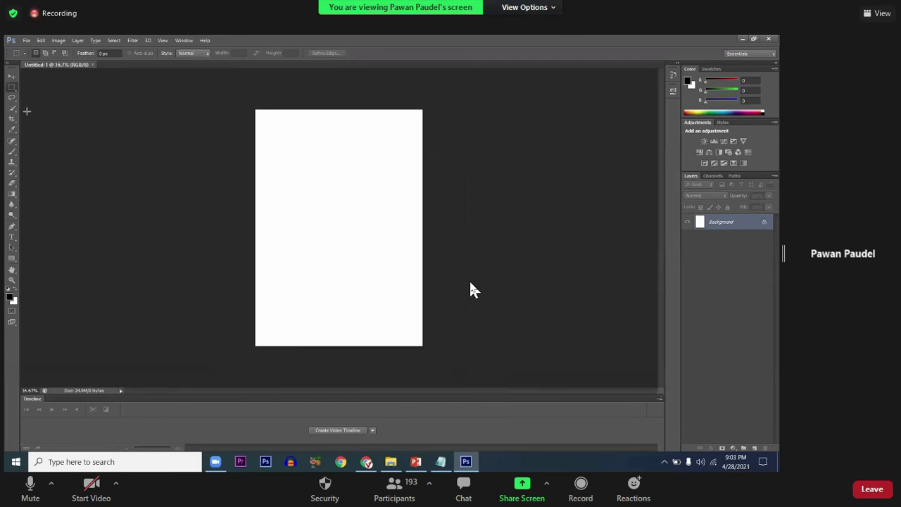
{"action": "left_click", "coordinate": [26, 41]}
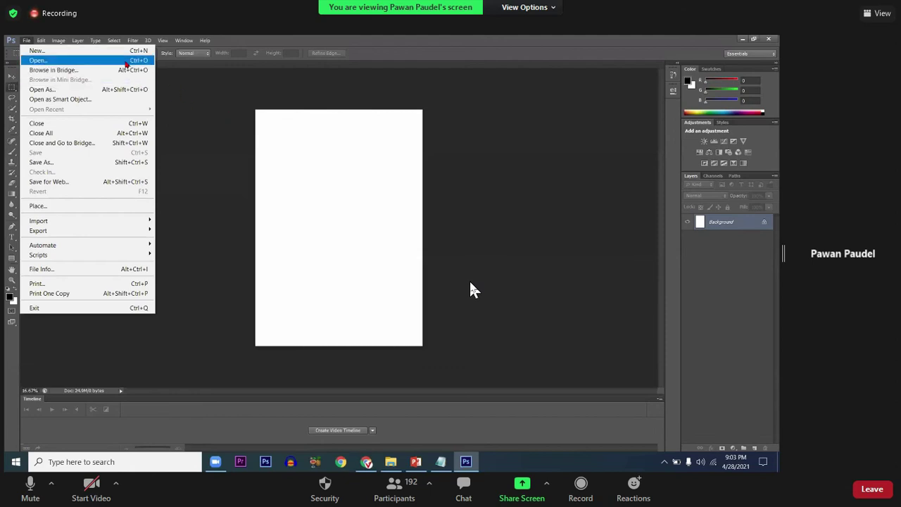
Step: In the Open dialog, browse This PC drives D: and E: into the Customer data folder
{"action": "left_click", "coordinate": [126, 64]}
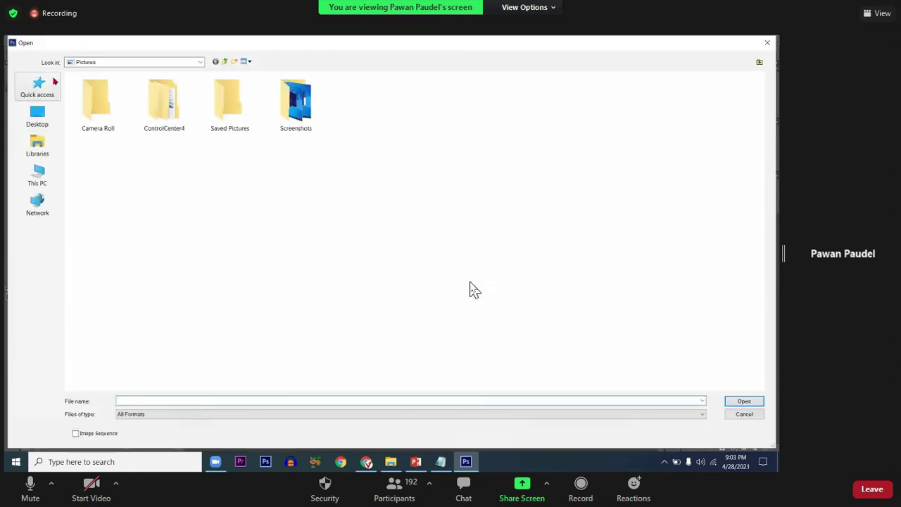
{"action": "left_click", "coordinate": [36, 175]}
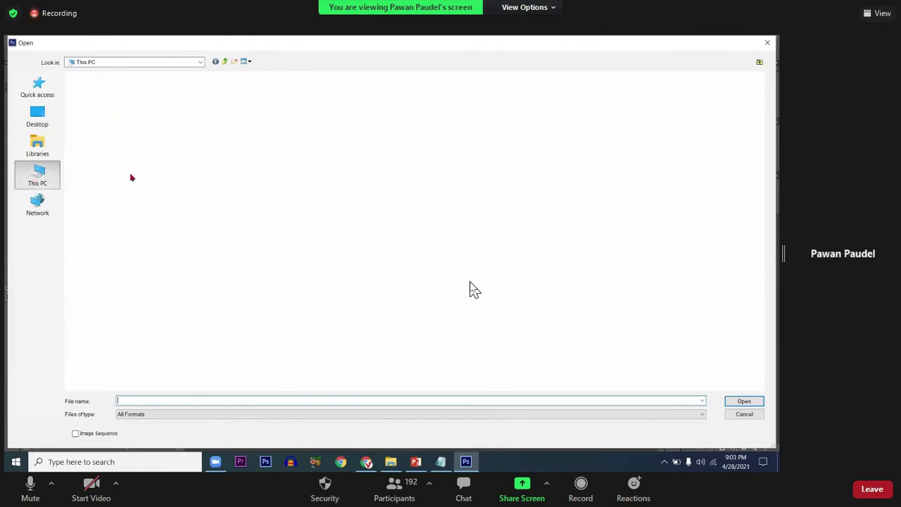
{"action": "double_click", "coordinate": [267, 173]}
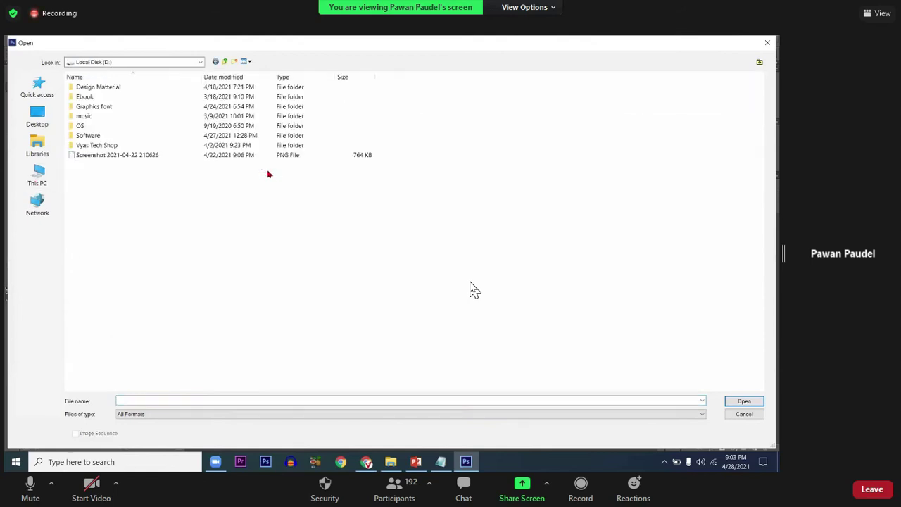
{"action": "key", "text": "BackSpace"}
{"action": "double_click", "coordinate": [320, 169]}
{"action": "double_click", "coordinate": [113, 128]}
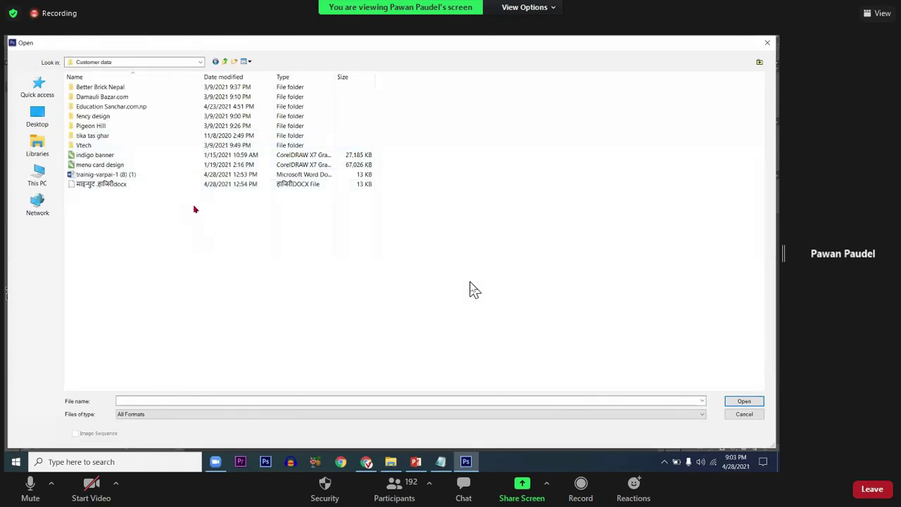
{"action": "key", "text": "BackSpace"}
Step: Look through the vyas tech.com.np, Pigeon Hill, Pigeon Hill Logo Concept and fency design folders
{"action": "double_click", "coordinate": [164, 125]}
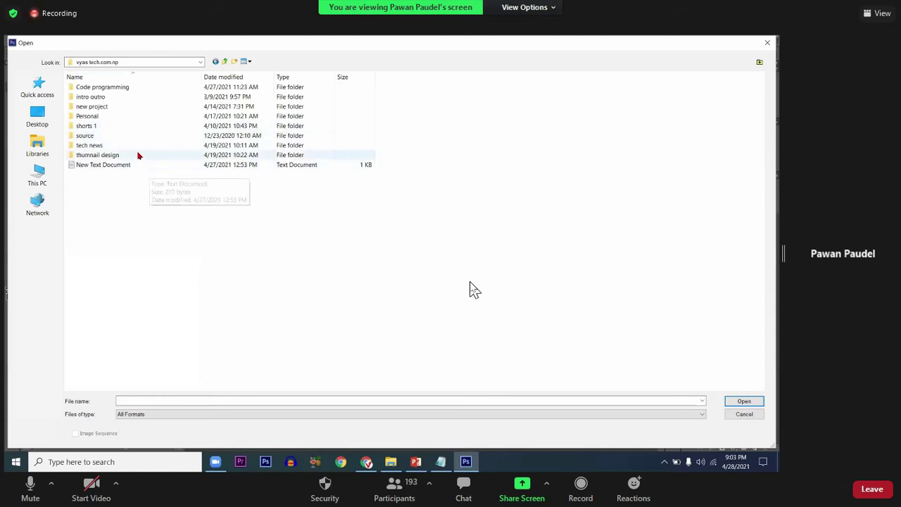
{"action": "key", "text": "BackSpace"}
{"action": "double_click", "coordinate": [108, 121]}
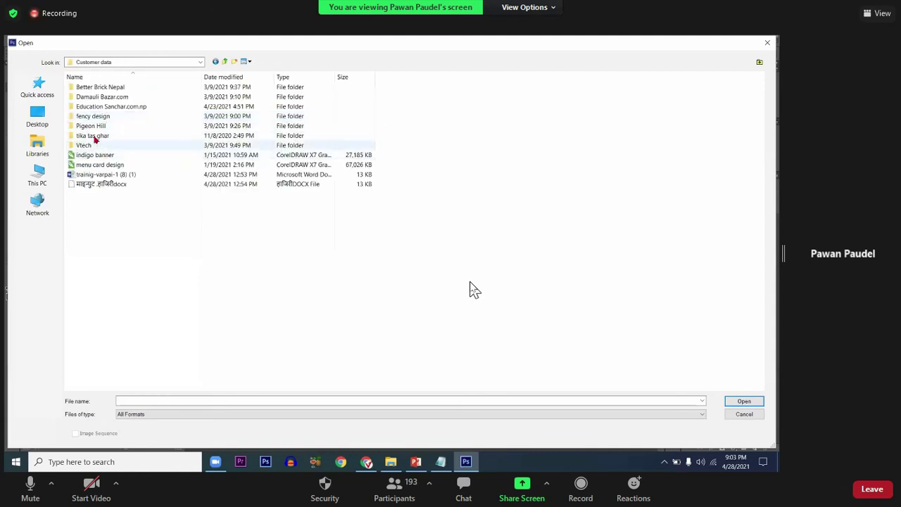
{"action": "double_click", "coordinate": [96, 126]}
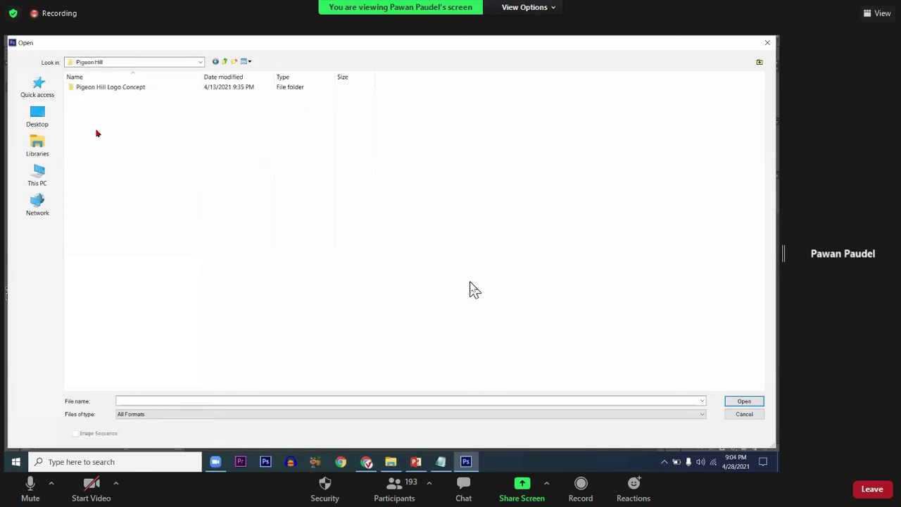
{"action": "double_click", "coordinate": [98, 90]}
{"action": "key", "text": "BackSpace"}
{"action": "key", "text": "BackSpace"}
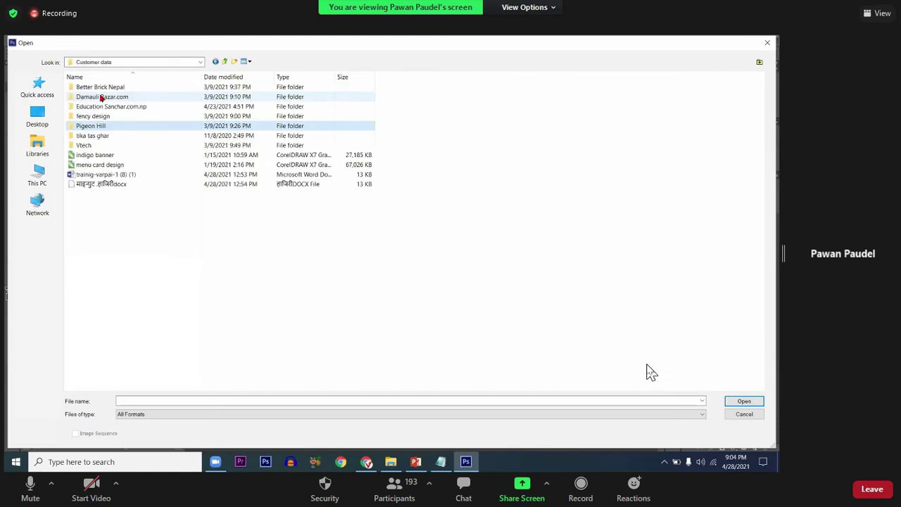
{"action": "double_click", "coordinate": [93, 116]}
{"action": "key", "text": "BackSpace"}
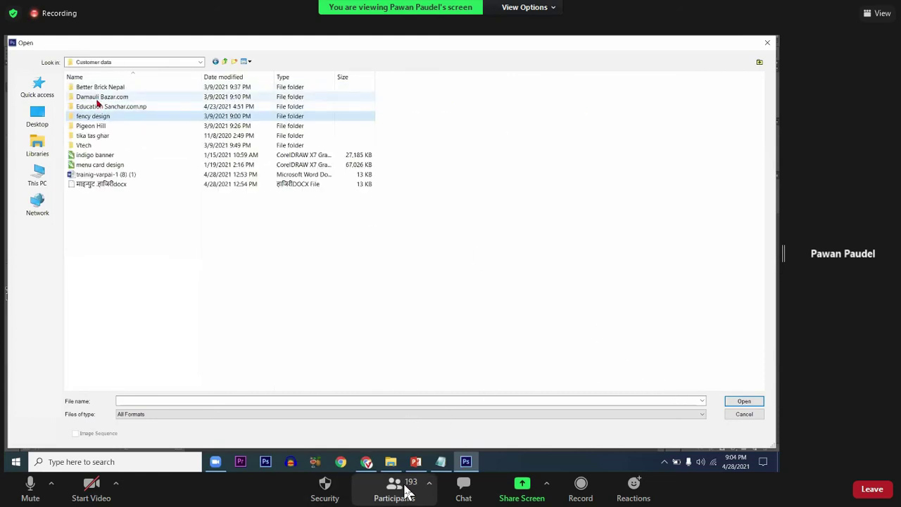
Step: Show the Zoom participants list and scroll down through the attendees
{"action": "left_click", "coordinate": [394, 489]}
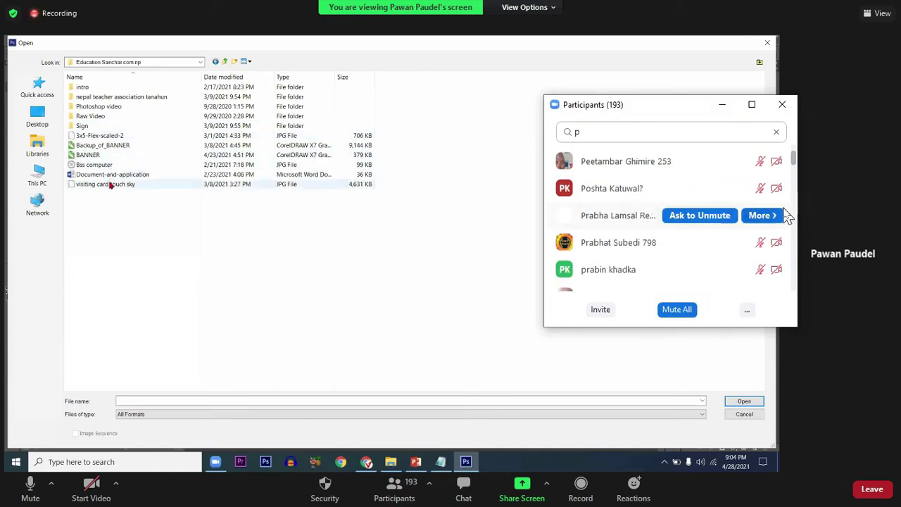
{"action": "scroll", "coordinate": [786, 217], "scroll_direction": "down", "scroll_amount": 2}
{"action": "scroll", "coordinate": [774, 257], "scroll_direction": "down", "scroll_amount": 3}
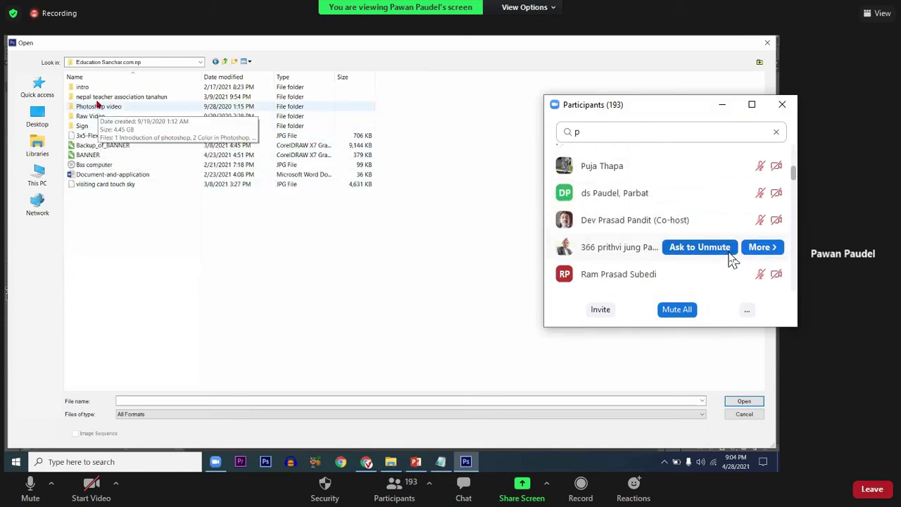
{"action": "scroll", "coordinate": [732, 261], "scroll_direction": "down", "scroll_amount": 3}
{"action": "scroll", "coordinate": [732, 260], "scroll_direction": "down", "scroll_amount": 1}
{"action": "scroll", "coordinate": [732, 260], "scroll_direction": "down", "scroll_amount": 3}
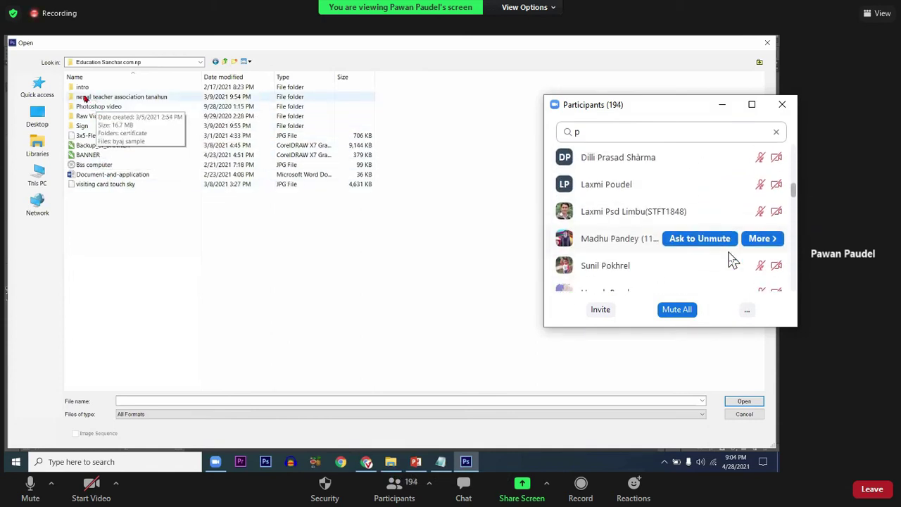
{"action": "scroll", "coordinate": [732, 260], "scroll_direction": "down", "scroll_amount": 2}
{"action": "scroll", "coordinate": [732, 261], "scroll_direction": "down", "scroll_amount": 1}
{"action": "scroll", "coordinate": [732, 261], "scroll_direction": "down", "scroll_amount": 2}
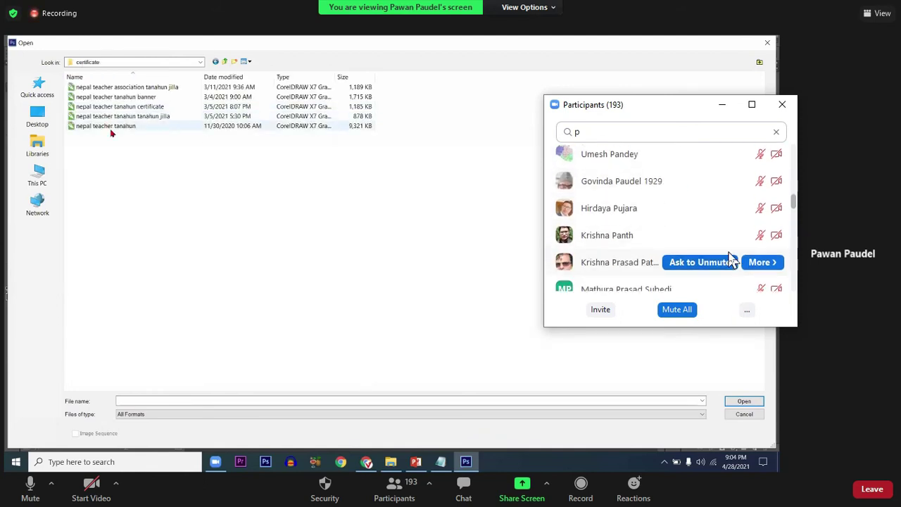
{"action": "scroll", "coordinate": [732, 260], "scroll_direction": "down", "scroll_amount": 3}
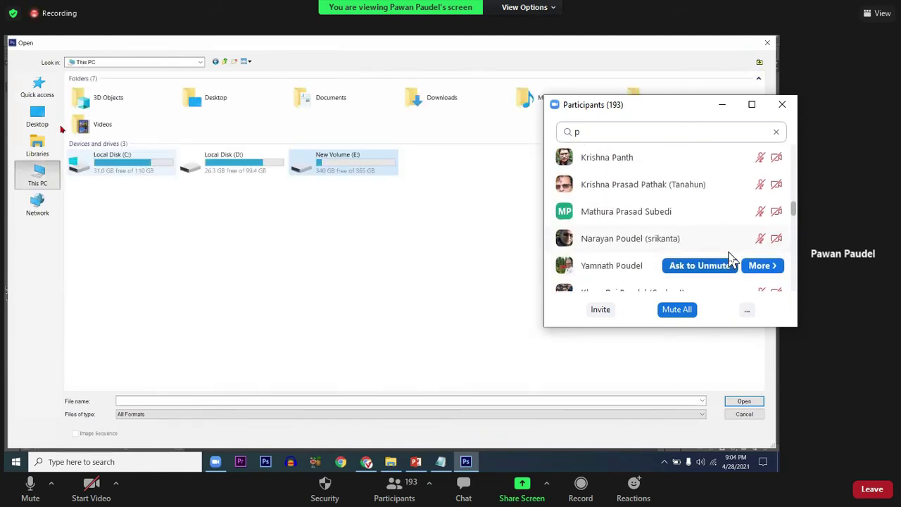
Step: Scroll further down the Zoom participants list
{"action": "scroll", "coordinate": [732, 261], "scroll_direction": "down", "scroll_amount": 1}
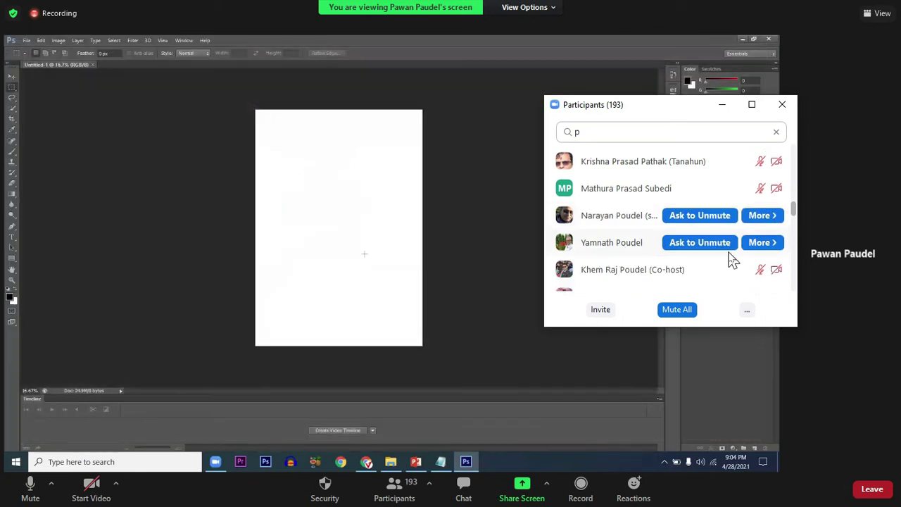
{"action": "scroll", "coordinate": [732, 260], "scroll_direction": "down", "scroll_amount": 2}
{"action": "scroll", "coordinate": [732, 261], "scroll_direction": "down", "scroll_amount": 2}
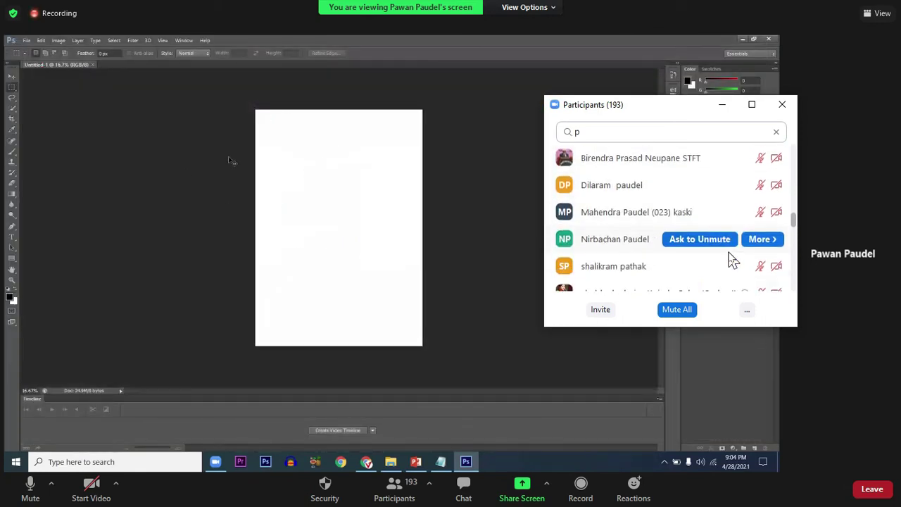
{"action": "scroll", "coordinate": [732, 261], "scroll_direction": "down", "scroll_amount": 3}
{"action": "scroll", "coordinate": [732, 260], "scroll_direction": "down", "scroll_amount": 3}
{"action": "scroll", "coordinate": [731, 260], "scroll_direction": "down", "scroll_amount": 2}
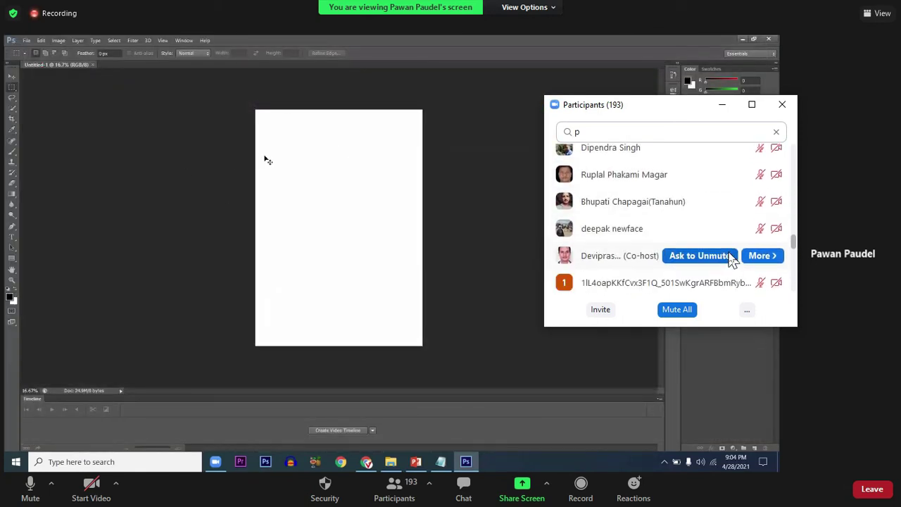
{"action": "scroll", "coordinate": [732, 260], "scroll_direction": "down", "scroll_amount": 3}
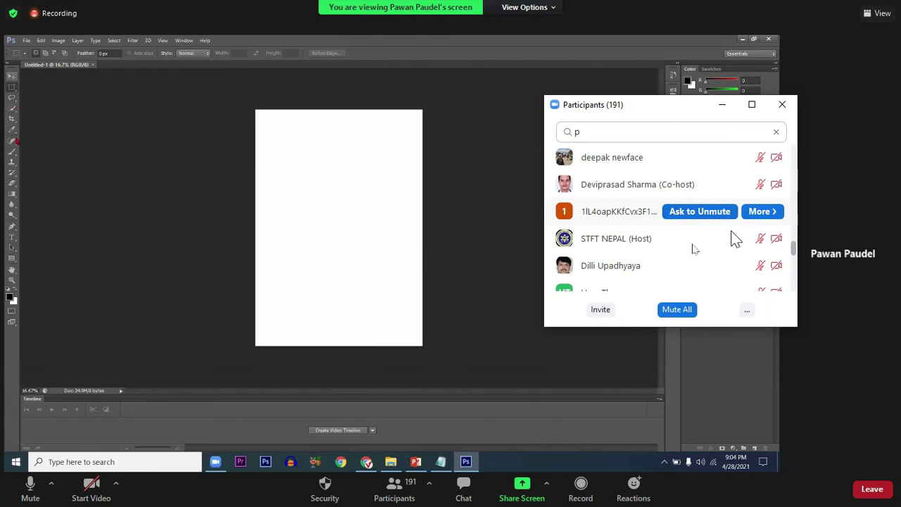
Step: Toggle the microphone off and on, then open and dismiss an attendee's options
{"action": "left_click", "coordinate": [31, 486]}
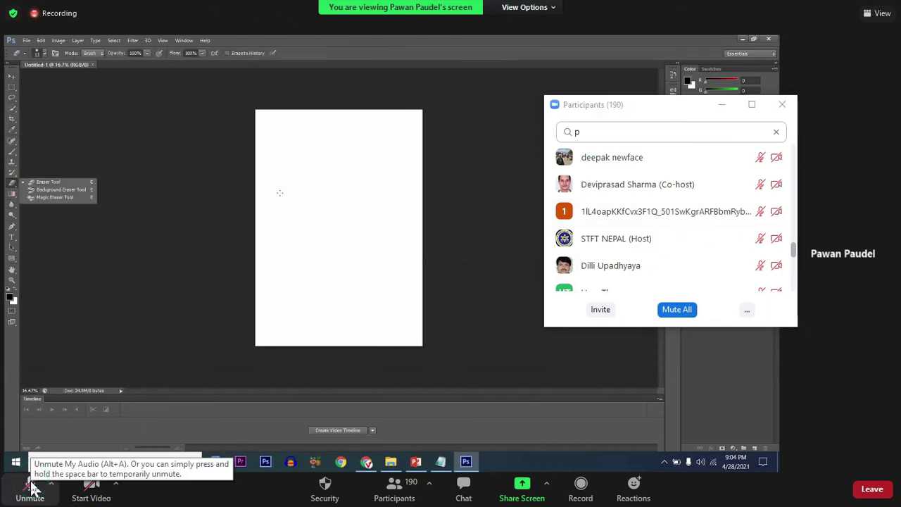
{"action": "left_click", "coordinate": [31, 486]}
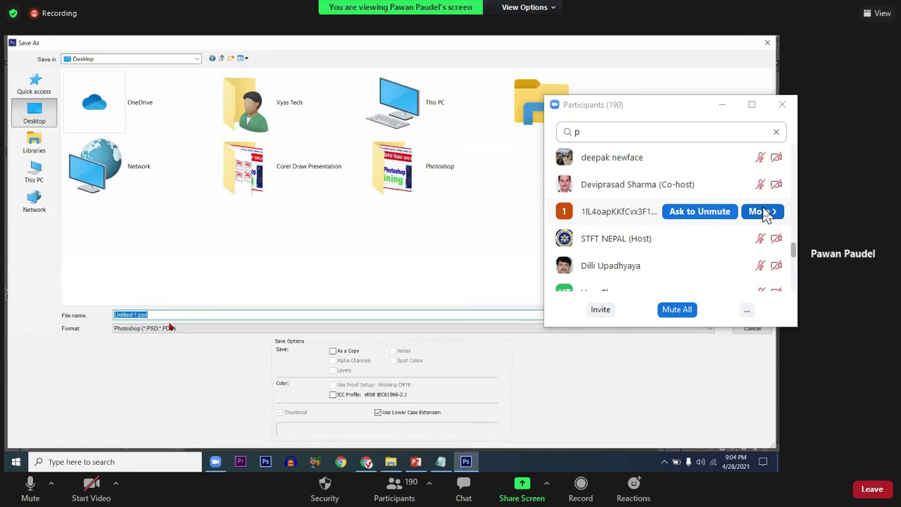
{"action": "left_click", "coordinate": [763, 212]}
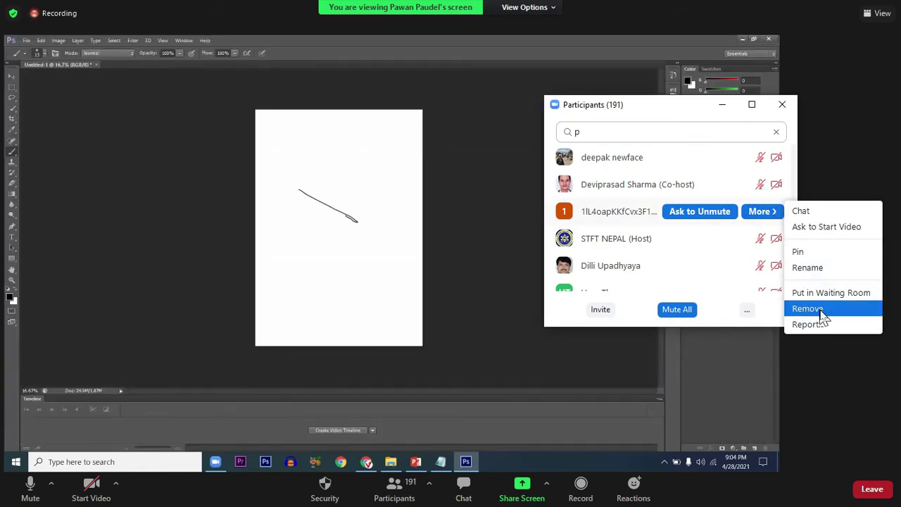
{"action": "left_click", "coordinate": [847, 174]}
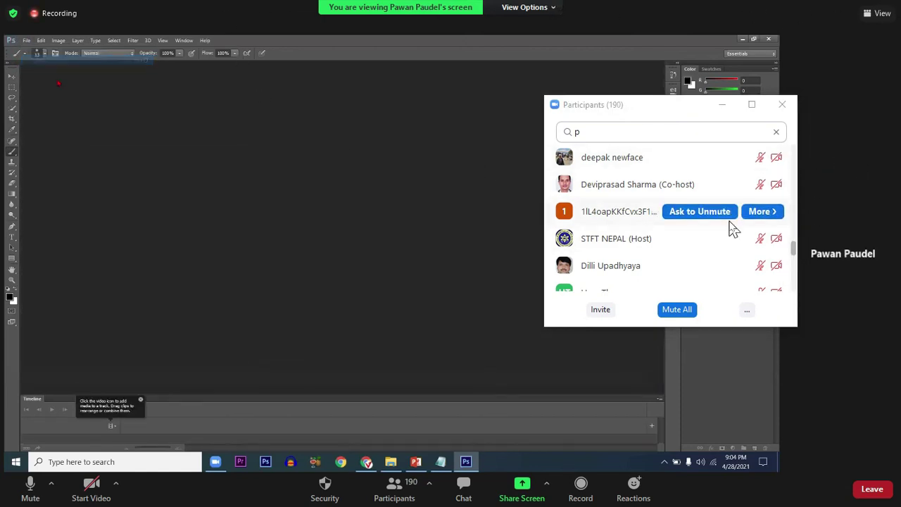
Step: Scroll down to the bottom of the participants list
{"action": "scroll", "coordinate": [703, 239], "scroll_direction": "down", "scroll_amount": 3}
{"action": "scroll", "coordinate": [694, 231], "scroll_direction": "down", "scroll_amount": 3}
{"action": "scroll", "coordinate": [694, 231], "scroll_direction": "down", "scroll_amount": 3}
{"action": "scroll", "coordinate": [693, 229], "scroll_direction": "down", "scroll_amount": 3}
{"action": "scroll", "coordinate": [694, 229], "scroll_direction": "down", "scroll_amount": 1}
{"action": "scroll", "coordinate": [695, 229], "scroll_direction": "down", "scroll_amount": 2}
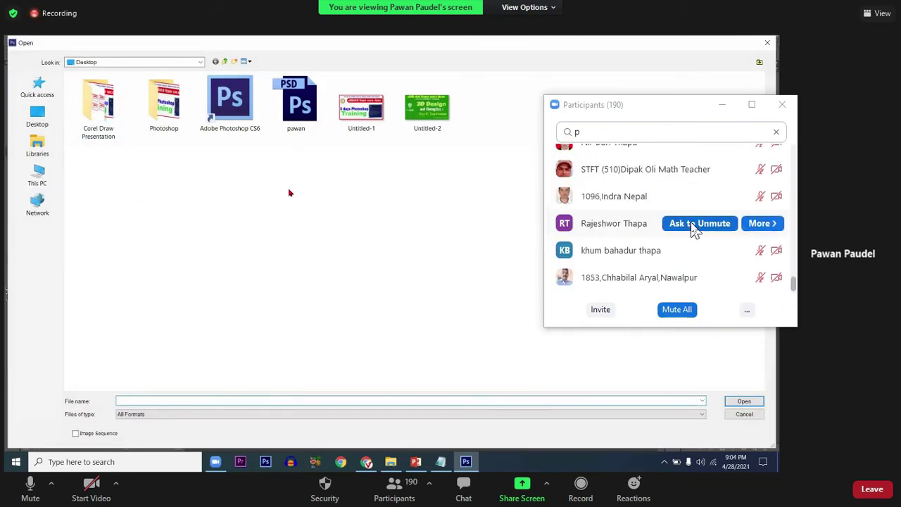
Step: Scroll back up, open an attendee's options, and close the participants list
{"action": "scroll", "coordinate": [694, 229], "scroll_direction": "up", "scroll_amount": 4}
{"action": "scroll", "coordinate": [694, 230], "scroll_direction": "up", "scroll_amount": 3}
{"action": "scroll", "coordinate": [694, 229], "scroll_direction": "up", "scroll_amount": 4}
{"action": "scroll", "coordinate": [693, 229], "scroll_direction": "up", "scroll_amount": 2}
{"action": "scroll", "coordinate": [694, 230], "scroll_direction": "up", "scroll_amount": 3}
{"action": "scroll", "coordinate": [689, 227], "scroll_direction": "up", "scroll_amount": 1}
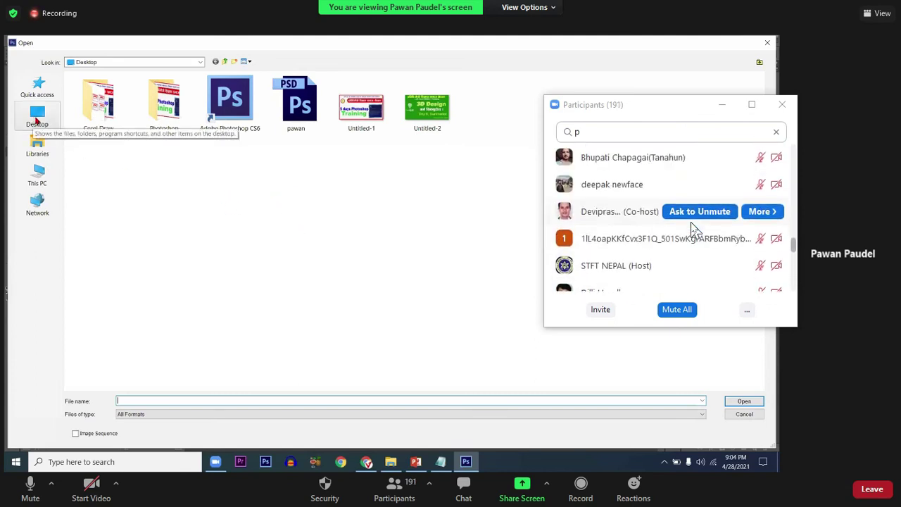
{"action": "left_click", "coordinate": [760, 239]}
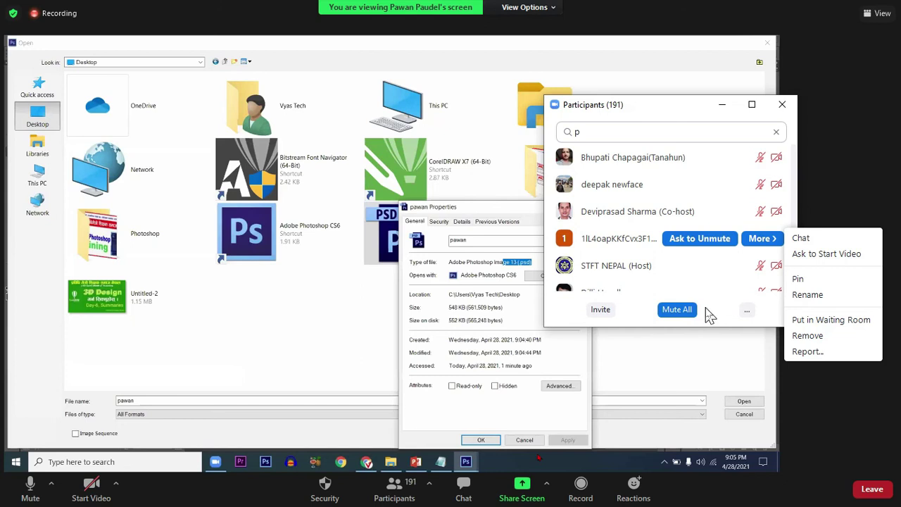
{"action": "left_click", "coordinate": [788, 108]}
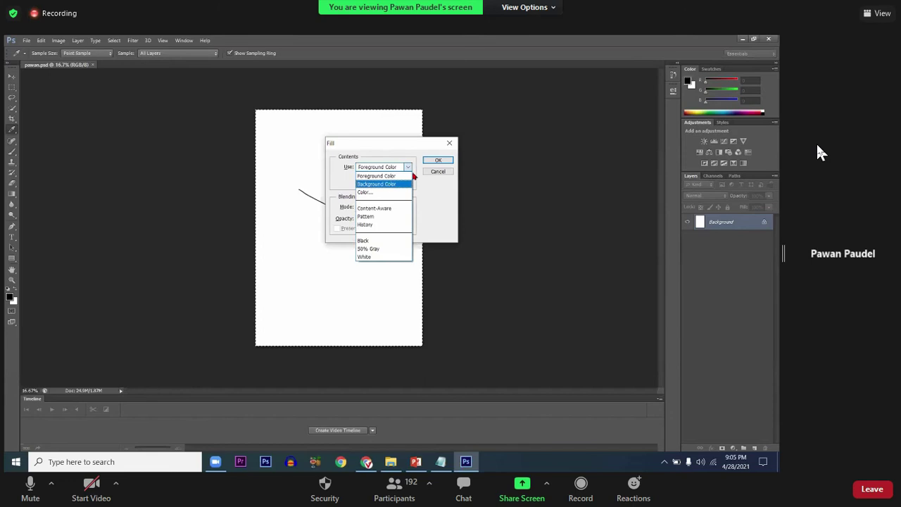
Step: Deselect (Ctrl+D), leaving pawan.psd's canvas filled plain white
{"action": "key", "text": "ctrl+d"}
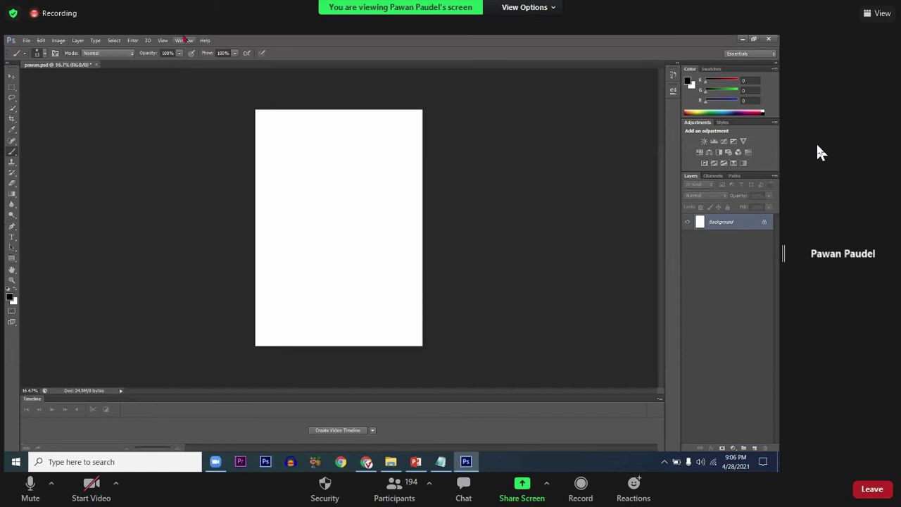
{"action": "left_click", "coordinate": [59, 40]}
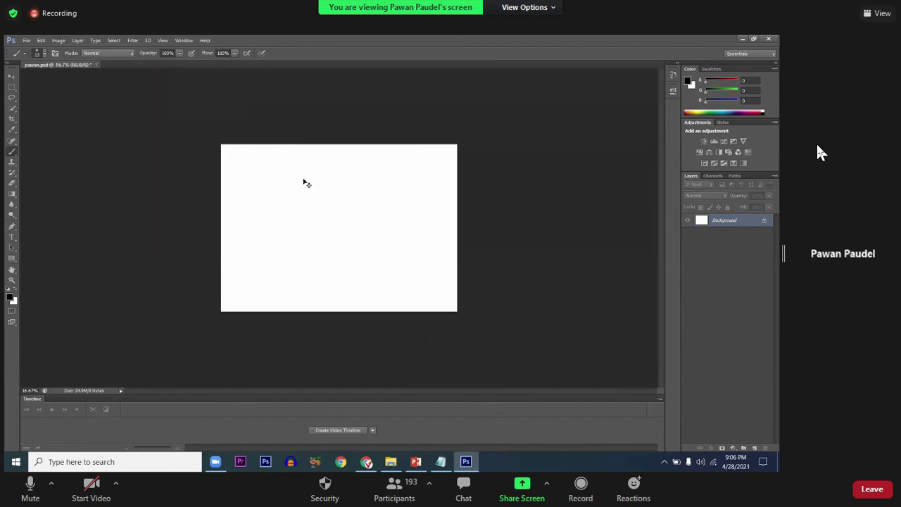
{"action": "left_click", "coordinate": [30, 492]}
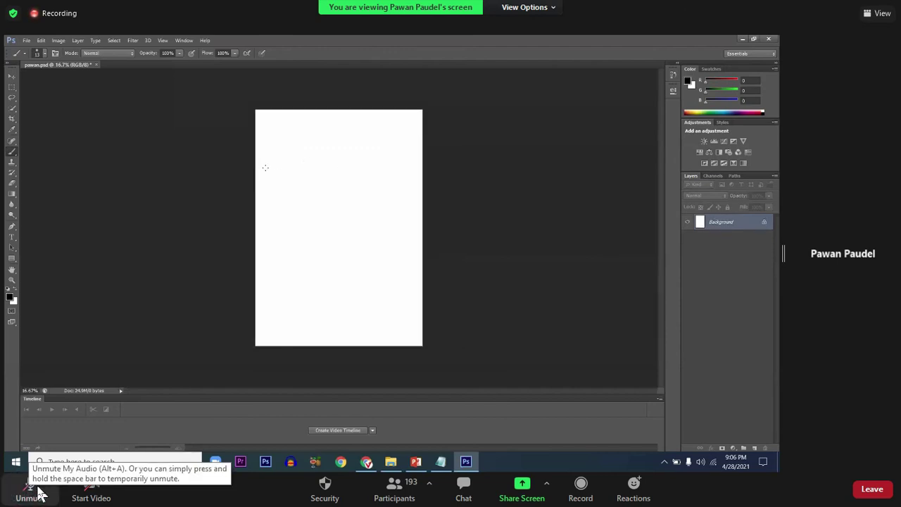
Step: Show the Zoom participants list and scroll through the attendees
{"action": "left_click", "coordinate": [394, 493]}
{"action": "scroll", "coordinate": [718, 232], "scroll_direction": "down", "scroll_amount": 4}
{"action": "scroll", "coordinate": [708, 233], "scroll_direction": "down", "scroll_amount": 1}
{"action": "scroll", "coordinate": [714, 232], "scroll_direction": "up", "scroll_amount": 2}
{"action": "scroll", "coordinate": [712, 233], "scroll_direction": "down", "scroll_amount": 3}
{"action": "scroll", "coordinate": [712, 232], "scroll_direction": "down", "scroll_amount": 5}
{"action": "scroll", "coordinate": [712, 232], "scroll_direction": "down", "scroll_amount": 3}
{"action": "scroll", "coordinate": [712, 232], "scroll_direction": "down", "scroll_amount": 3}
{"action": "scroll", "coordinate": [712, 232], "scroll_direction": "down", "scroll_amount": 3}
{"action": "scroll", "coordinate": [712, 232], "scroll_direction": "down", "scroll_amount": 1}
{"action": "scroll", "coordinate": [712, 233], "scroll_direction": "up", "scroll_amount": 1}
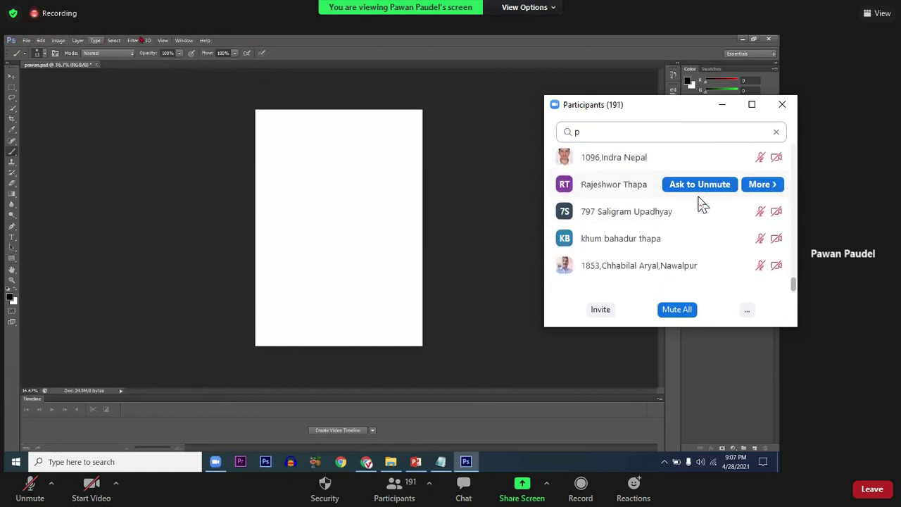
Step: Close the Zoom participants list to return to Photoshop
{"action": "left_click", "coordinate": [781, 104]}
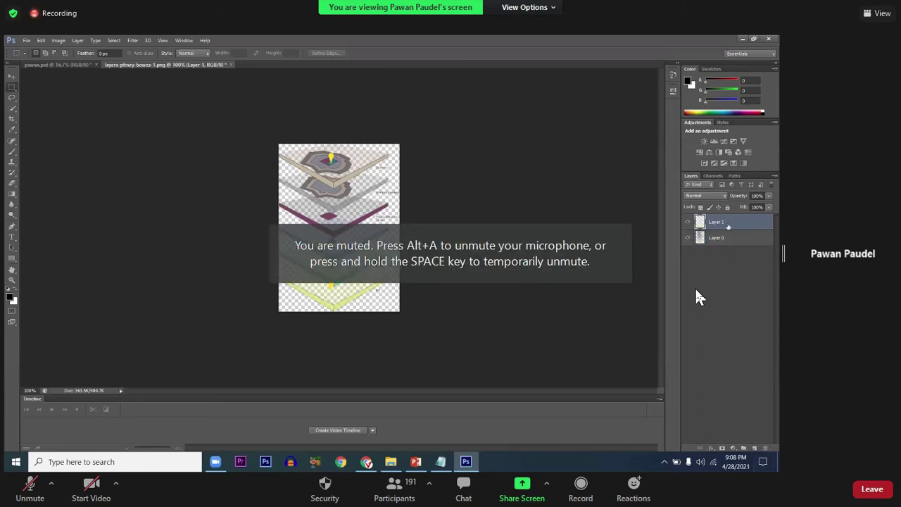
Step: Unmute the Zoom microphone, then cancel File > Open without opening any file
{"action": "left_click", "coordinate": [29, 485]}
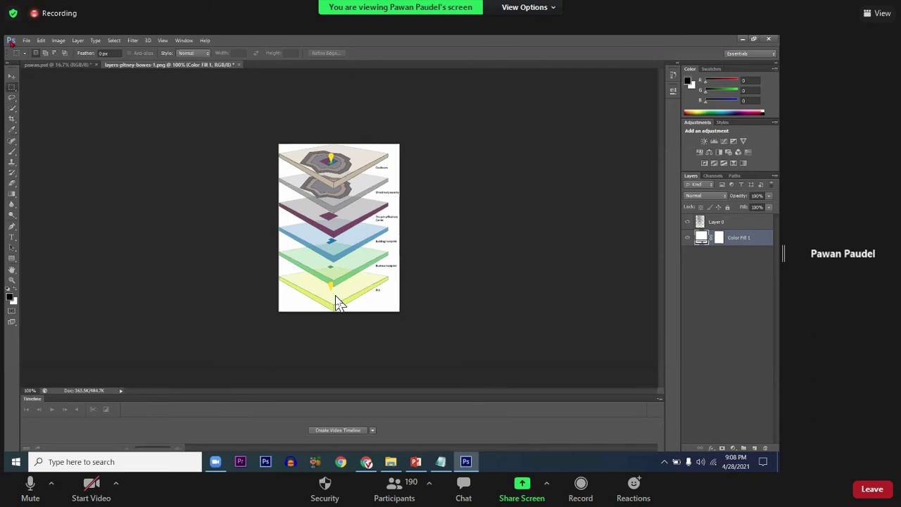
{"action": "left_click", "coordinate": [26, 40]}
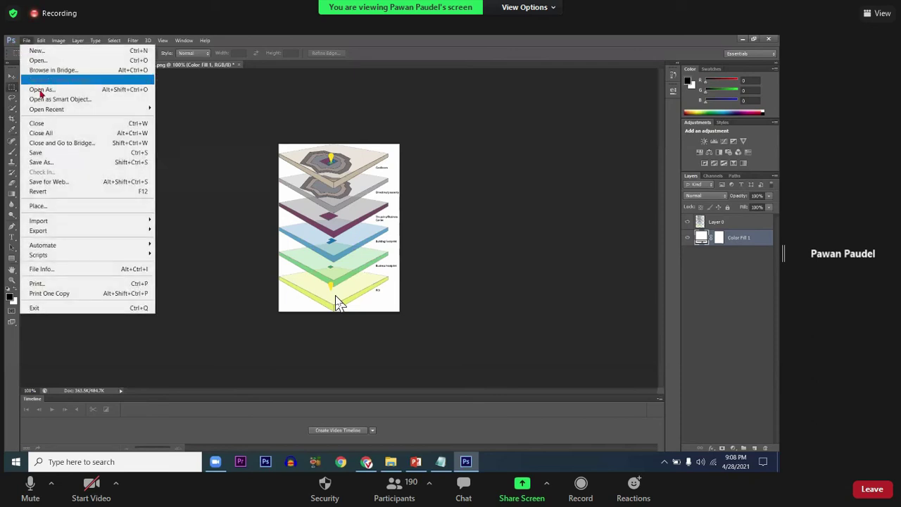
{"action": "left_click", "coordinate": [39, 61]}
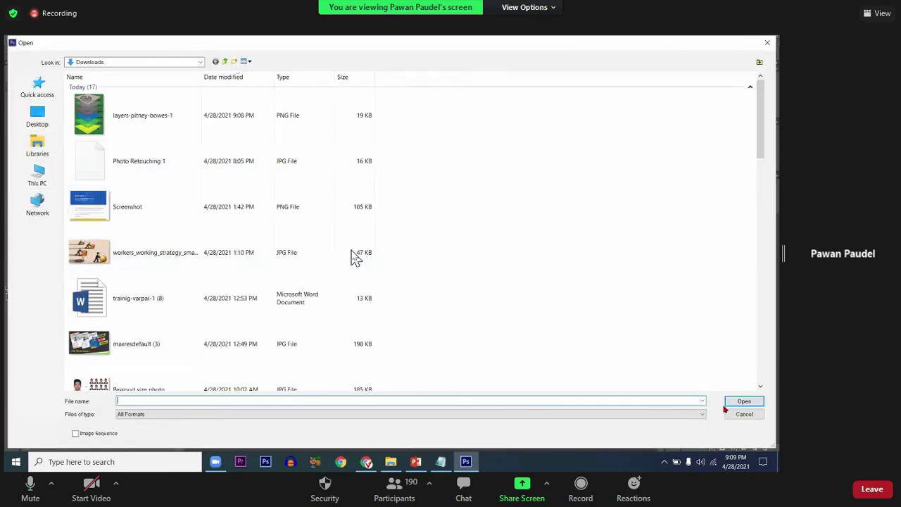
{"action": "left_click", "coordinate": [744, 414]}
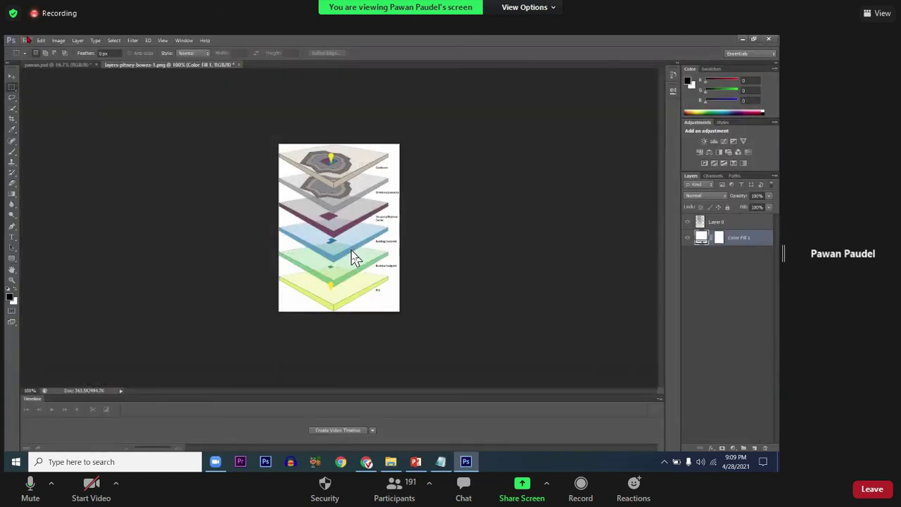
Step: Float the Channels panel out of the Layers group and bring the layer list back
{"action": "scroll", "coordinate": [352, 227], "scroll_direction": "up", "scroll_amount": 2}
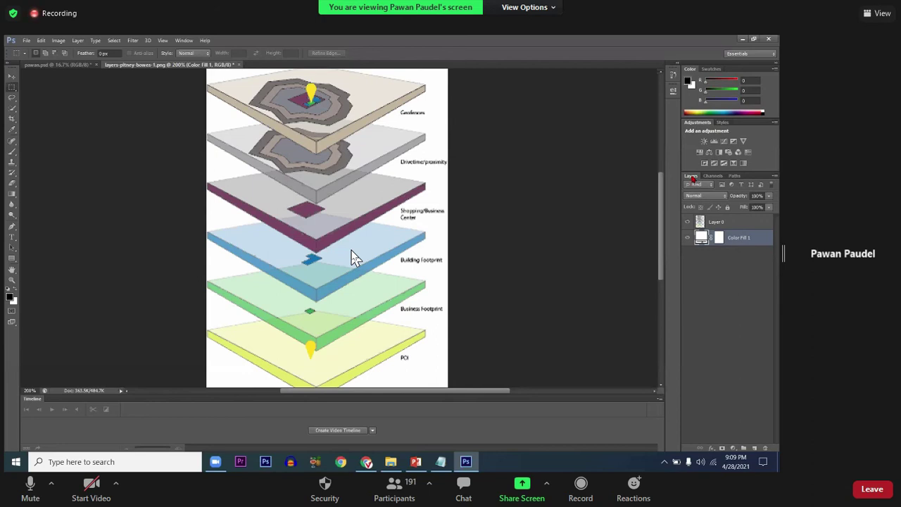
{"action": "mouse_move", "coordinate": [712, 175]}
{"action": "left_mouse_down"}
{"action": "mouse_move", "coordinate": [670, 195]}
{"action": "mouse_move", "coordinate": [729, 175]}
{"action": "mouse_move", "coordinate": [618, 218]}
{"action": "left_mouse_up"}
{"action": "left_click", "coordinate": [691, 177]}
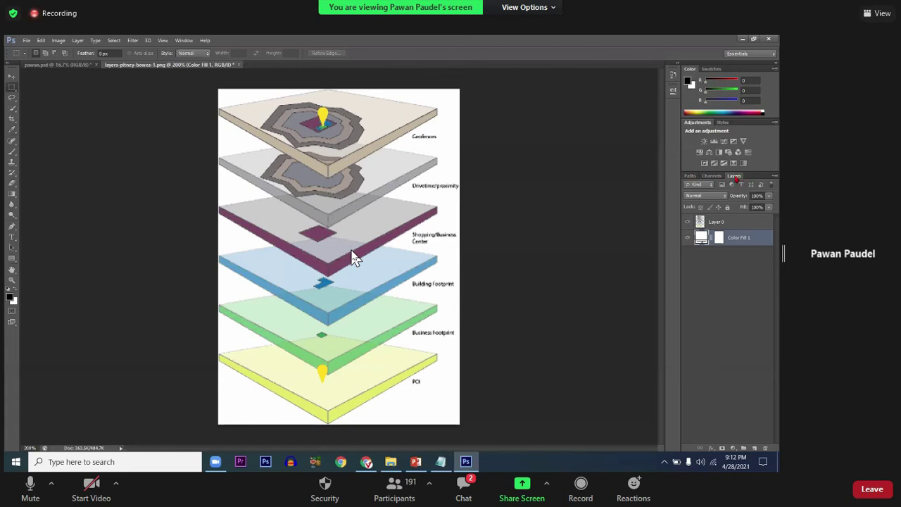
Step: Float the Layers panel, move it to the left, then return it right
{"action": "left_click_drag", "start_coordinate": [734, 176], "coordinate": [551, 123]}
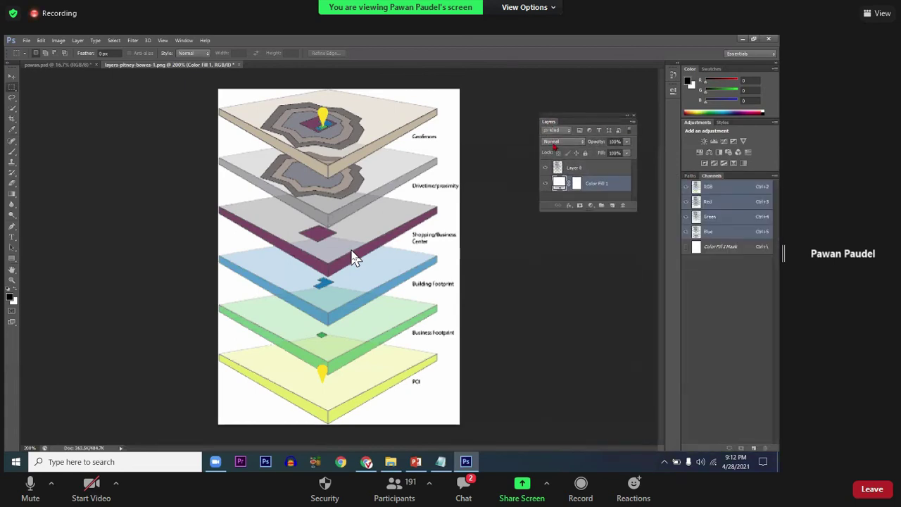
{"action": "mouse_move", "coordinate": [563, 121]}
{"action": "left_mouse_down"}
{"action": "mouse_move", "coordinate": [548, 100]}
{"action": "mouse_move", "coordinate": [226, 126]}
{"action": "mouse_move", "coordinate": [24, 109]}
{"action": "left_mouse_up"}
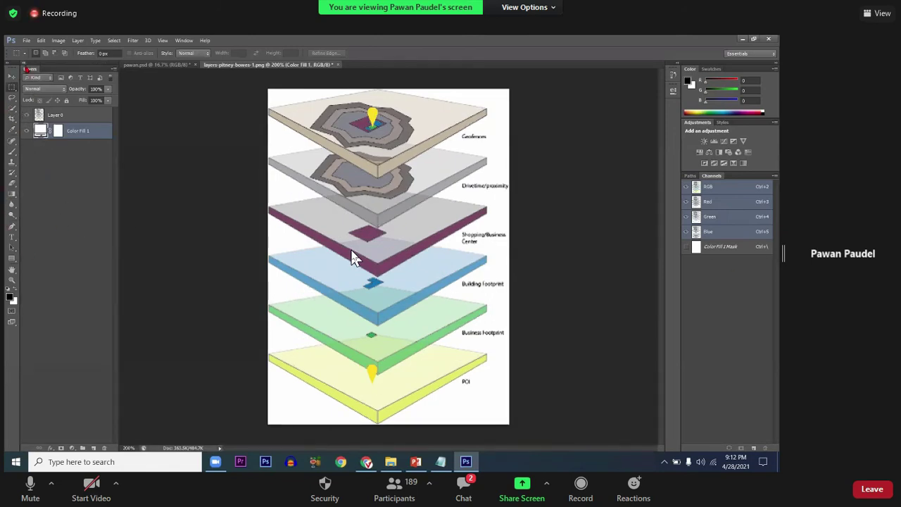
{"action": "mouse_move", "coordinate": [42, 84]}
{"action": "left_mouse_down"}
{"action": "mouse_move", "coordinate": [485, 37]}
{"action": "mouse_move", "coordinate": [684, 73]}
{"action": "left_mouse_up"}
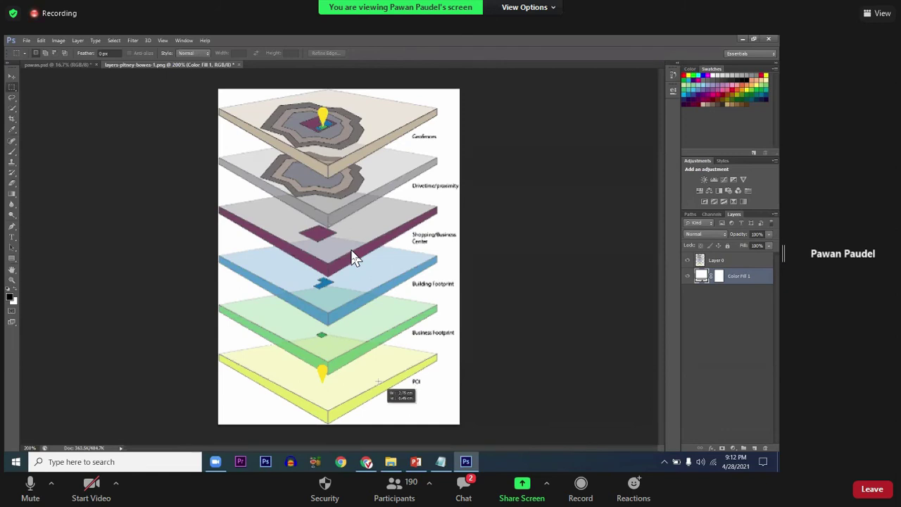
{"action": "left_click_drag", "start_coordinate": [381, 398], "coordinate": [318, 408]}
{"action": "left_click", "coordinate": [378, 381]}
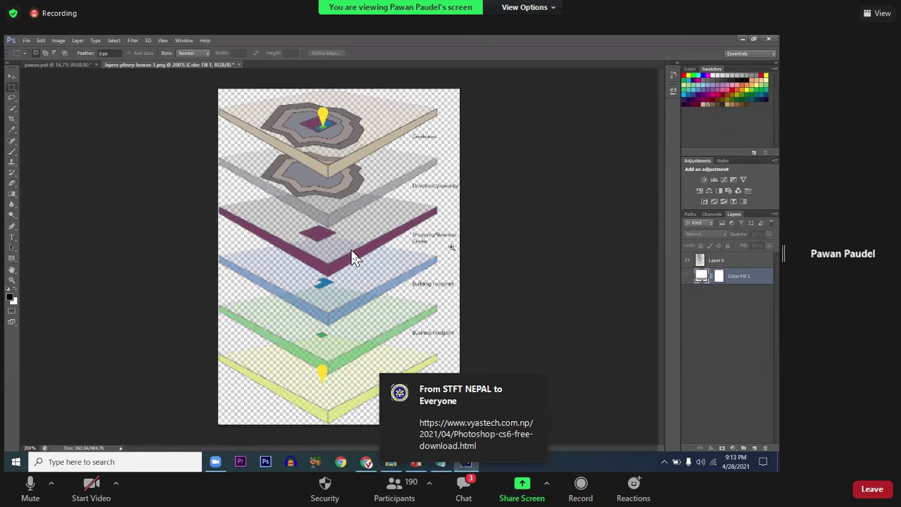
{"action": "scroll", "coordinate": [354, 257], "scroll_direction": "up", "scroll_amount": 1}
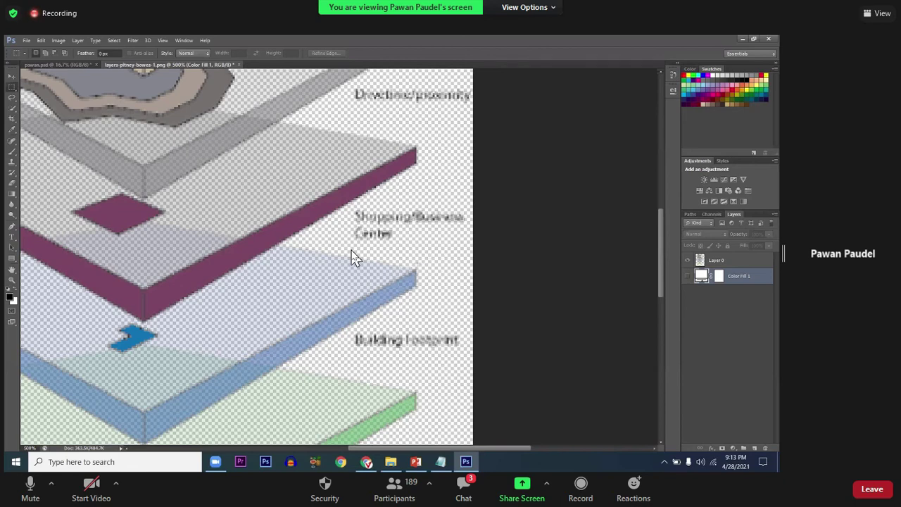
{"action": "left_click_drag", "start_coordinate": [443, 274], "coordinate": [451, 284]}
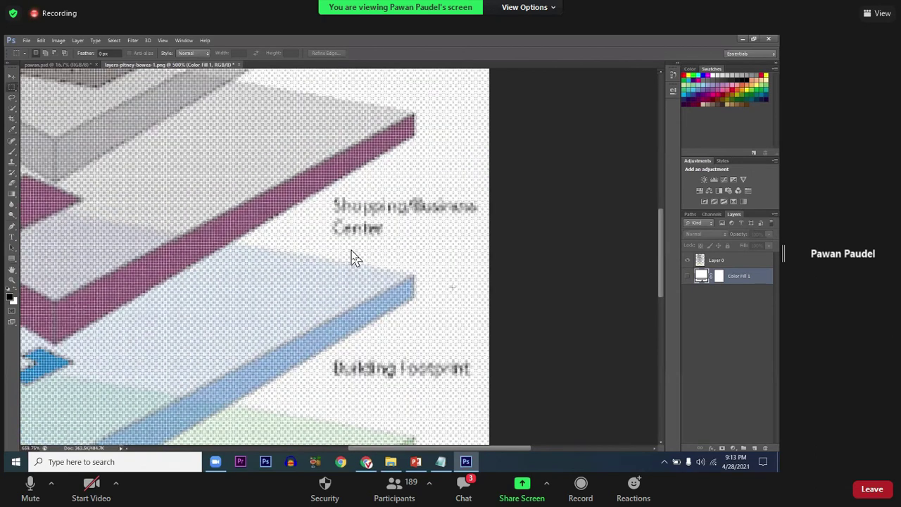
{"action": "left_click_drag", "start_coordinate": [354, 257], "coordinate": [53, 355]}
{"action": "left_click", "coordinate": [31, 478]}
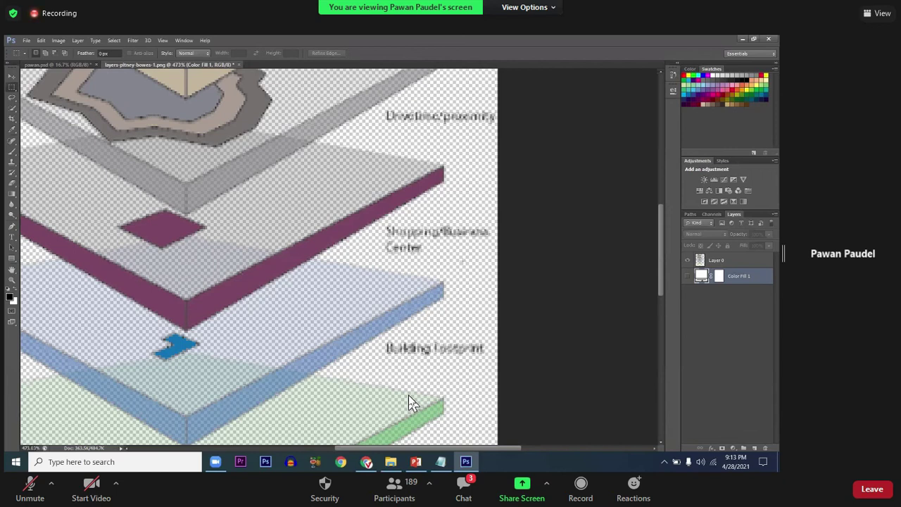
{"action": "left_click_drag", "start_coordinate": [442, 256], "coordinate": [465, 287]}
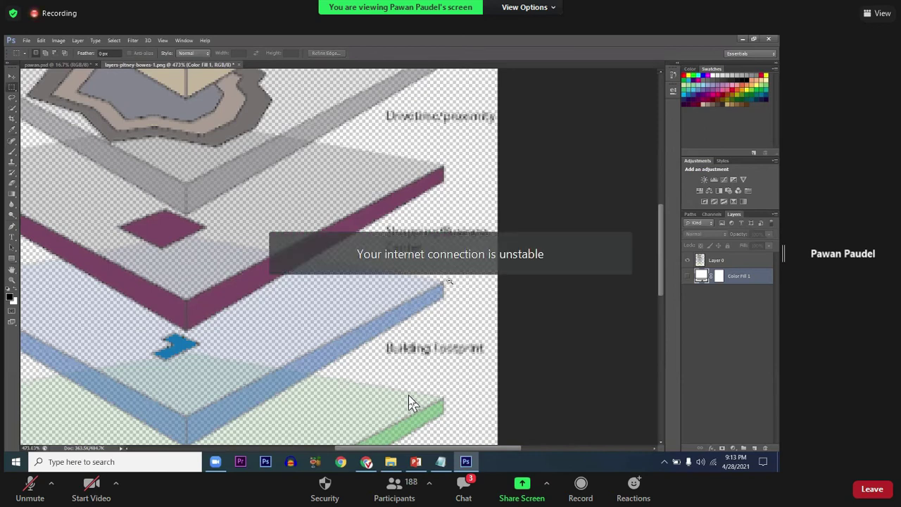
{"action": "scroll", "coordinate": [412, 401], "scroll_direction": "down", "scroll_amount": 1}
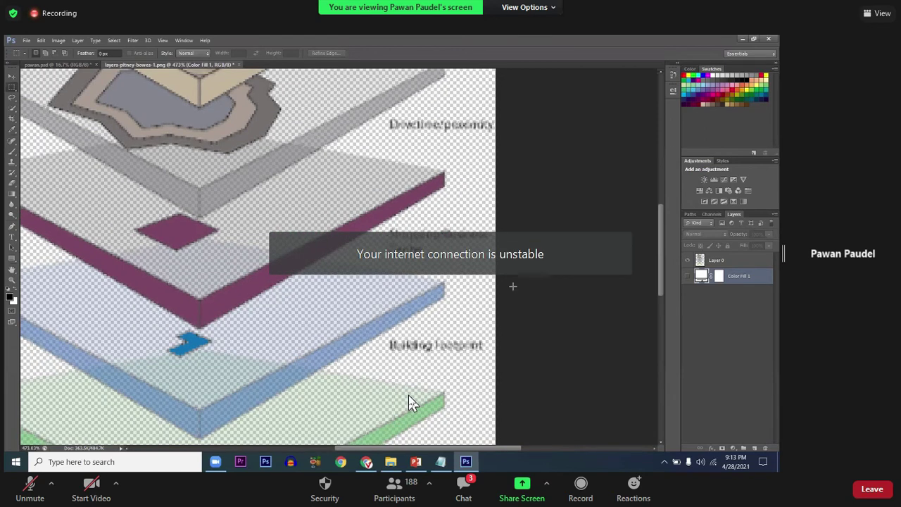
{"action": "scroll", "coordinate": [411, 401], "scroll_direction": "down", "scroll_amount": 1}
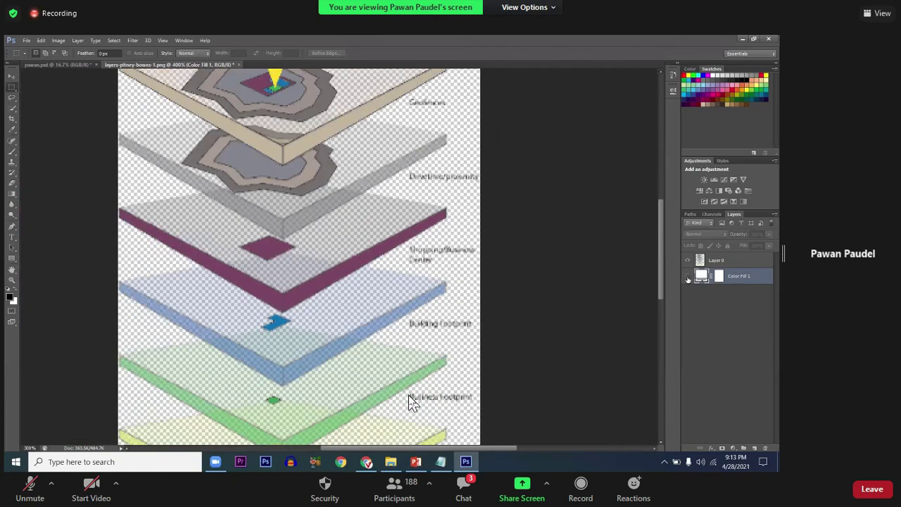
{"action": "scroll", "coordinate": [411, 401], "scroll_direction": "down", "scroll_amount": 2}
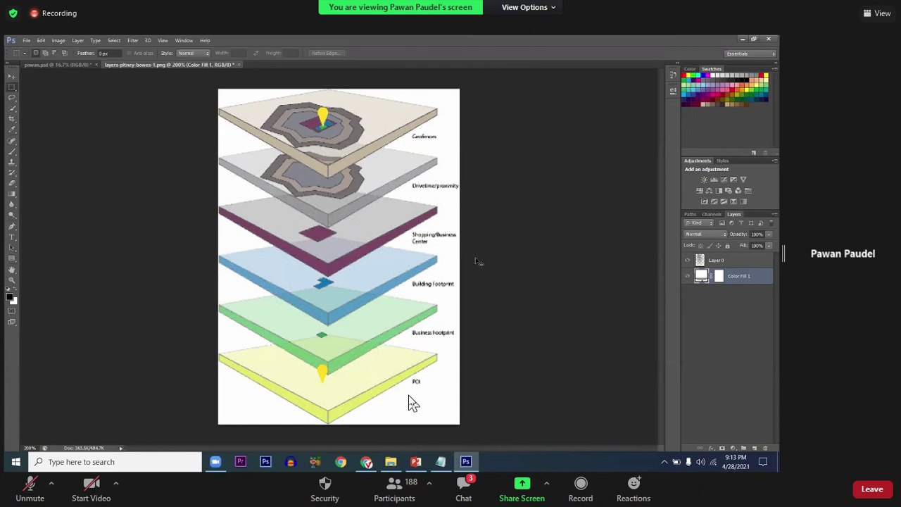
Step: Delete the Color Fill 1 layer, restore the empty Layer 1, and select Layer 0
{"action": "key", "text": "ctrl+w"}
{"action": "key", "text": "n"}
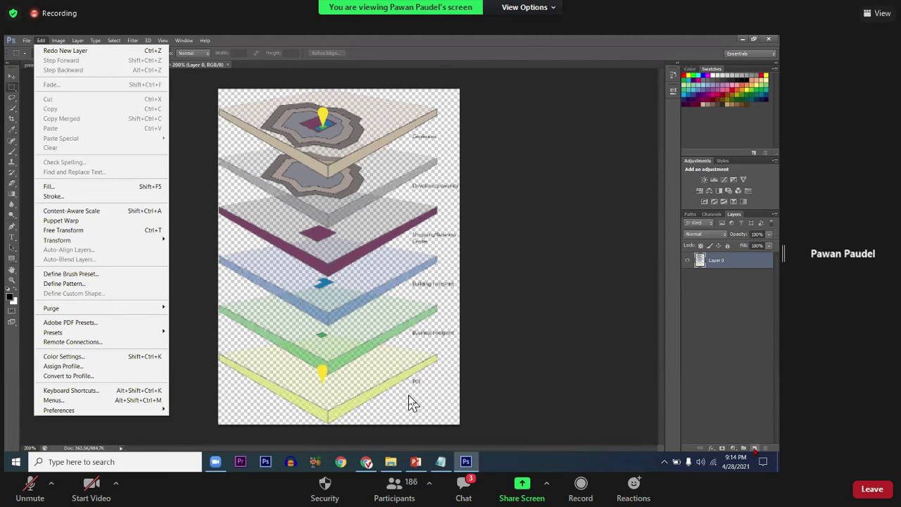
{"action": "key", "text": "ctrl+z"}
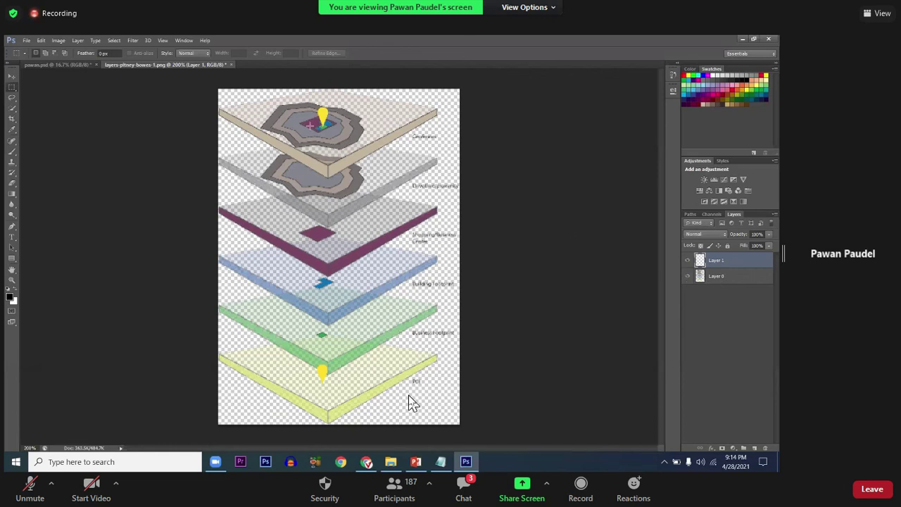
{"action": "key", "text": "alt+bracketleft"}
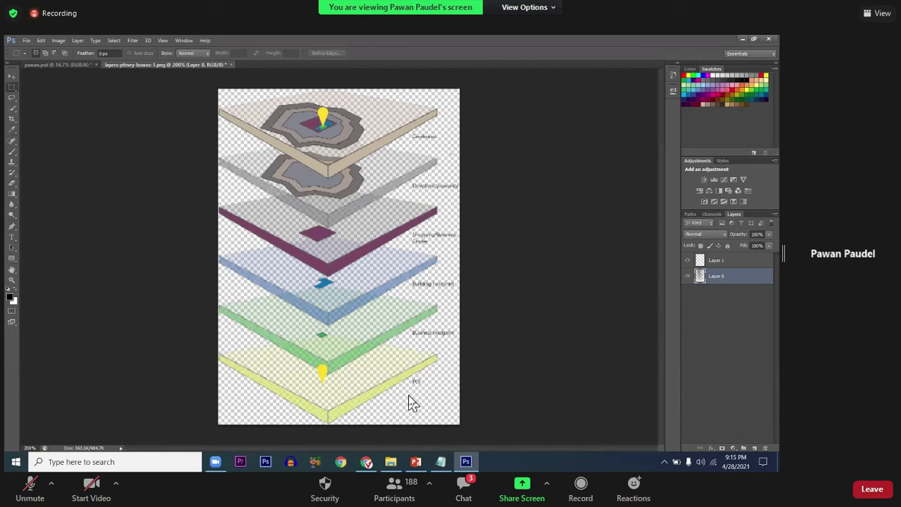
Step: Draw and clear two small selections on the diagram
{"action": "left_click_drag", "start_coordinate": [446, 146], "coordinate": [458, 164]}
{"action": "key", "text": "ctrl+d"}
{"action": "left_click_drag", "start_coordinate": [445, 118], "coordinate": [464, 145]}
{"action": "key", "text": "ctrl+d"}
Step: Send Layer 1 below Layer 0 with Ctrl+[ and unmute the microphone
{"action": "left_click", "coordinate": [716, 263]}
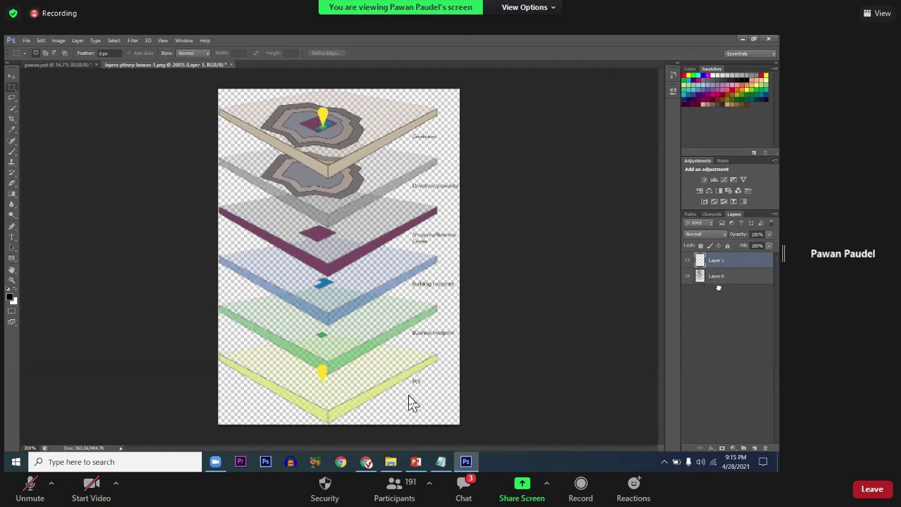
{"action": "key", "text": "ctrl+["}
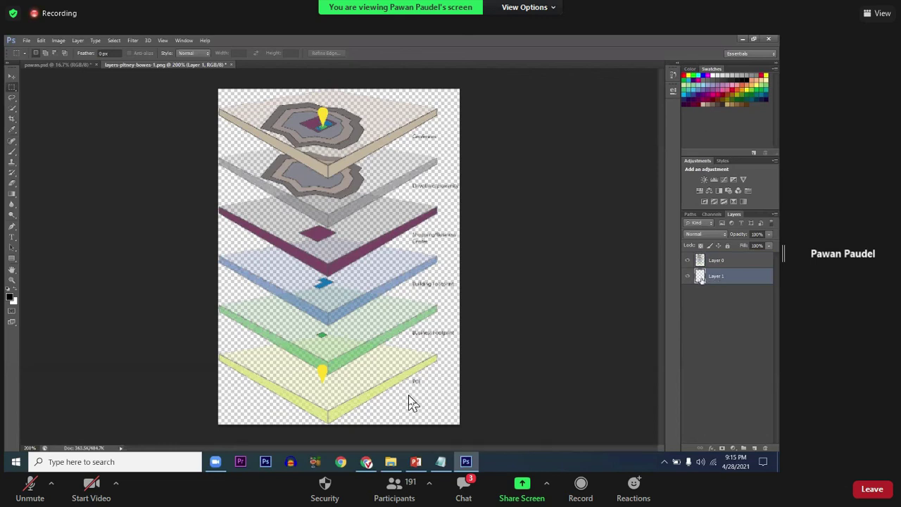
{"action": "left_click", "coordinate": [29, 490]}
{"action": "left_click", "coordinate": [31, 487]}
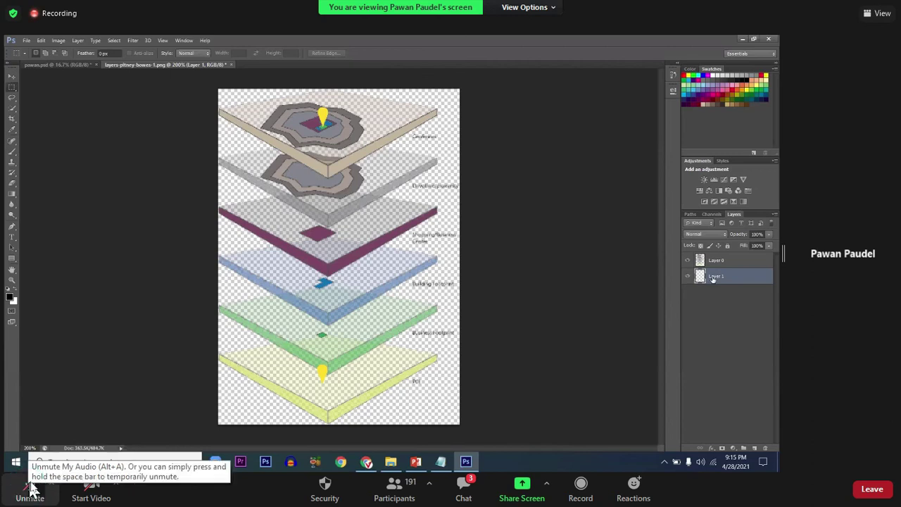
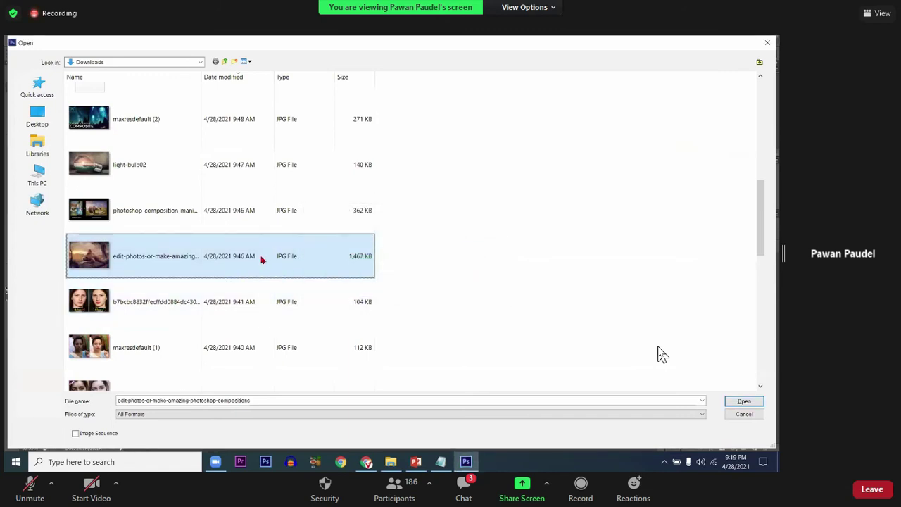
Step: Refresh the Downloads file list and open the new edit-photos-or-make-amazing-photoshop-compositions PNG
{"action": "scroll", "coordinate": [264, 271], "scroll_direction": "down", "scroll_amount": 5}
{"action": "scroll", "coordinate": [266, 273], "scroll_direction": "down", "scroll_amount": 5}
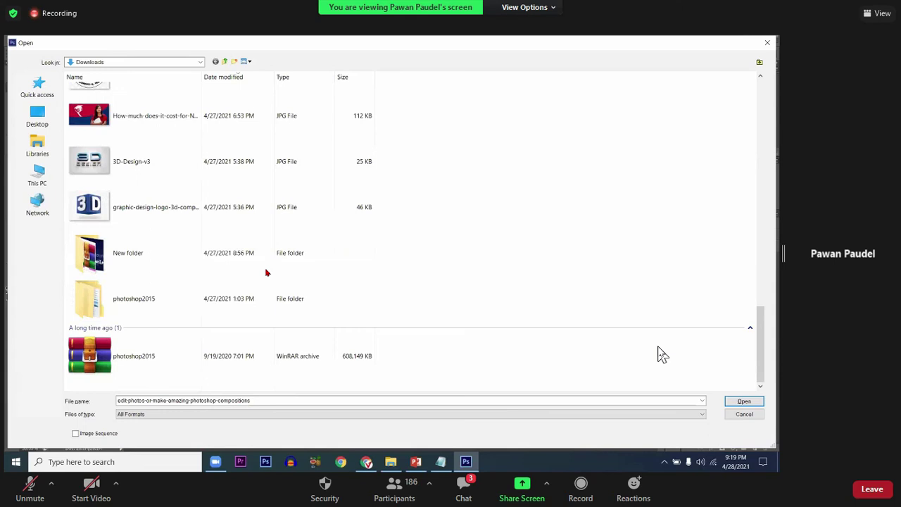
{"action": "scroll", "coordinate": [266, 272], "scroll_direction": "up", "scroll_amount": 5}
{"action": "scroll", "coordinate": [266, 272], "scroll_direction": "up", "scroll_amount": 5}
{"action": "scroll", "coordinate": [264, 300], "scroll_direction": "down", "scroll_amount": 3}
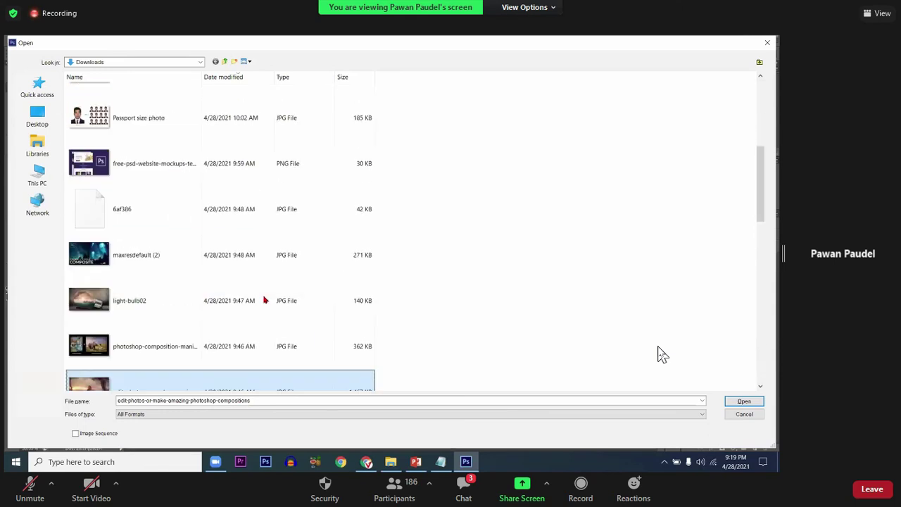
{"action": "scroll", "coordinate": [265, 299], "scroll_direction": "down", "scroll_amount": 2}
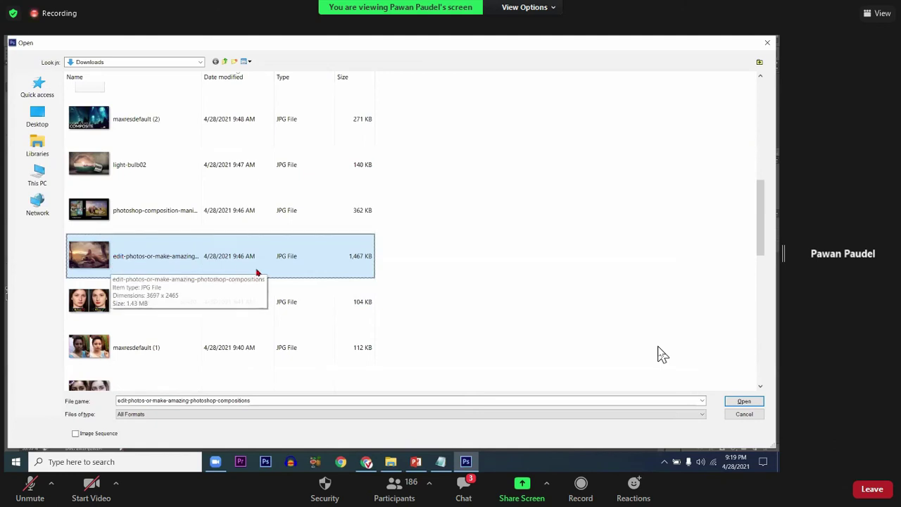
{"action": "right_click", "coordinate": [437, 253]}
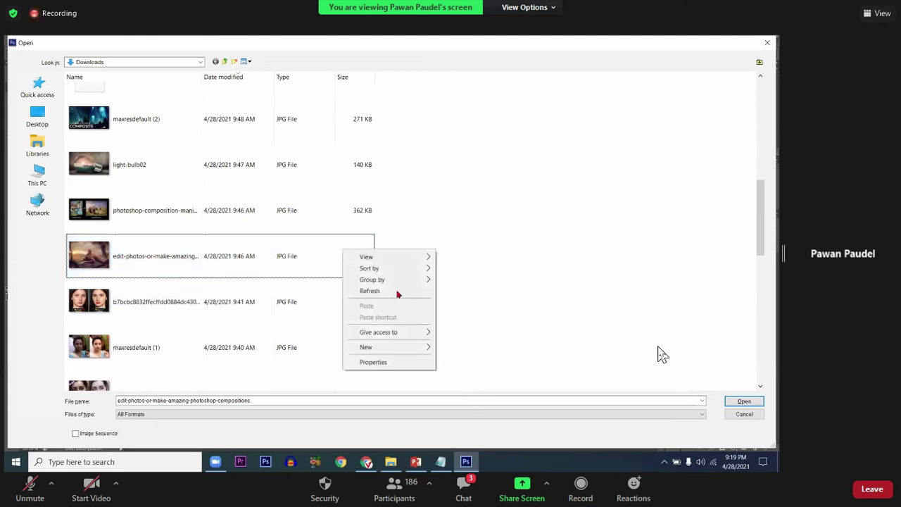
{"action": "left_click", "coordinate": [403, 298]}
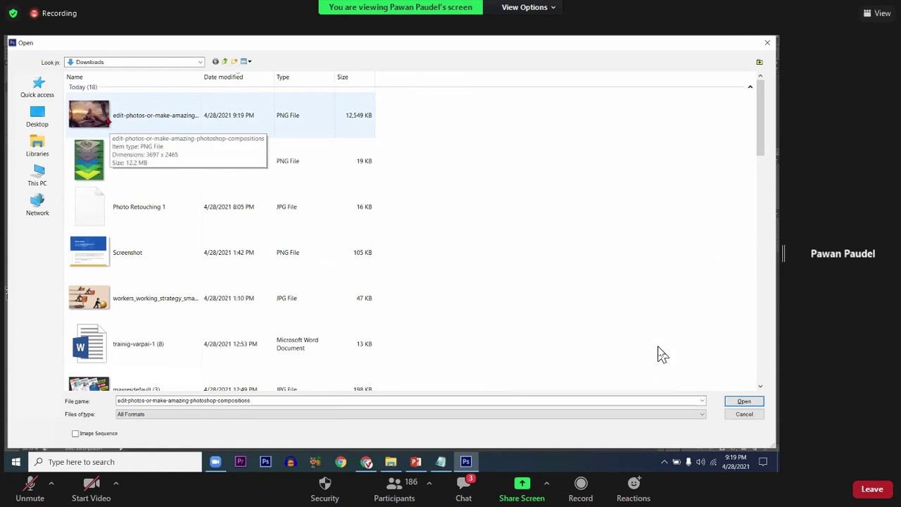
{"action": "left_click", "coordinate": [109, 120]}
{"action": "left_click", "coordinate": [742, 400]}
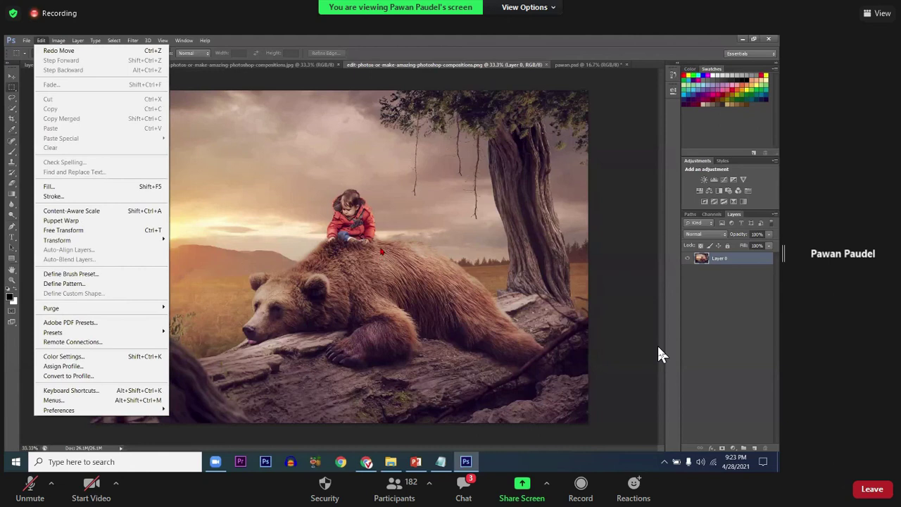
Step: Dismiss the Edit menu and start Free Transform (Ctrl+T) on the photo layer
{"action": "left_click", "coordinate": [380, 257]}
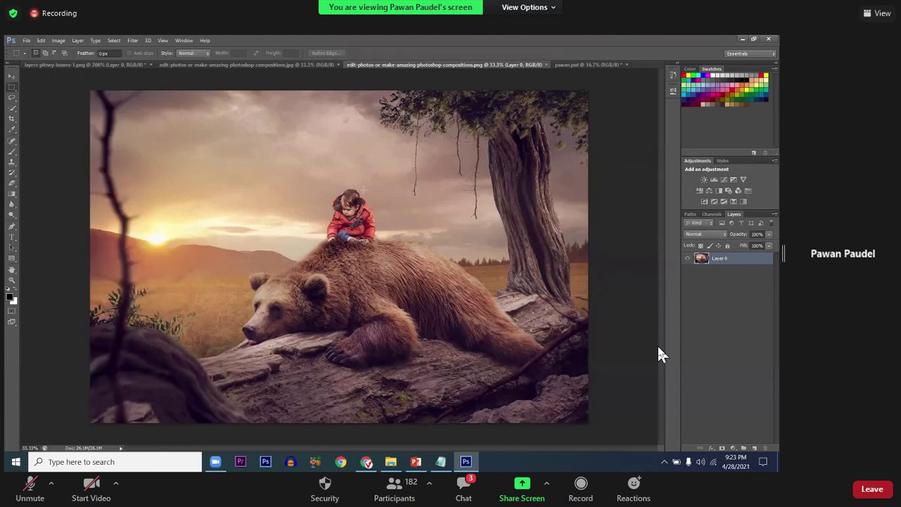
{"action": "key", "text": "ctrl+t"}
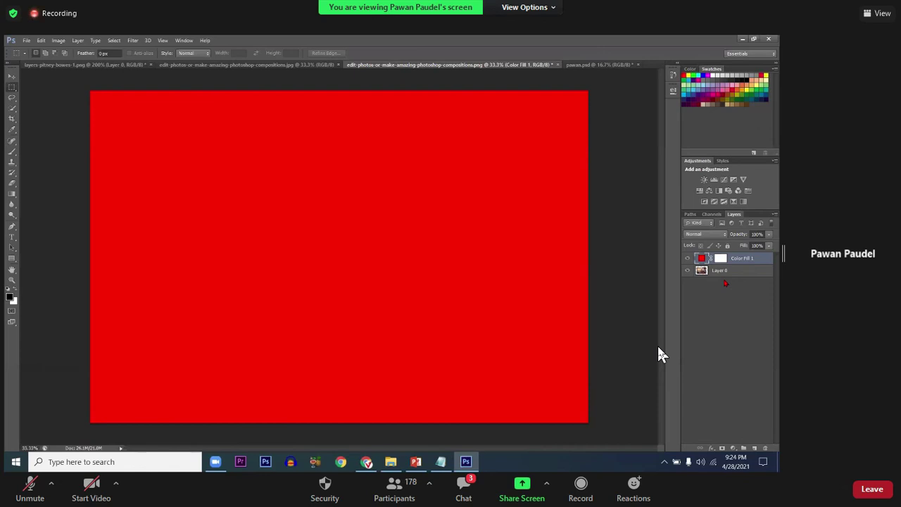
Step: Cycle through the open documents with Ctrl+Tab to reach the stacked-layers diagram
{"action": "key", "text": "ctrl+Tab"}
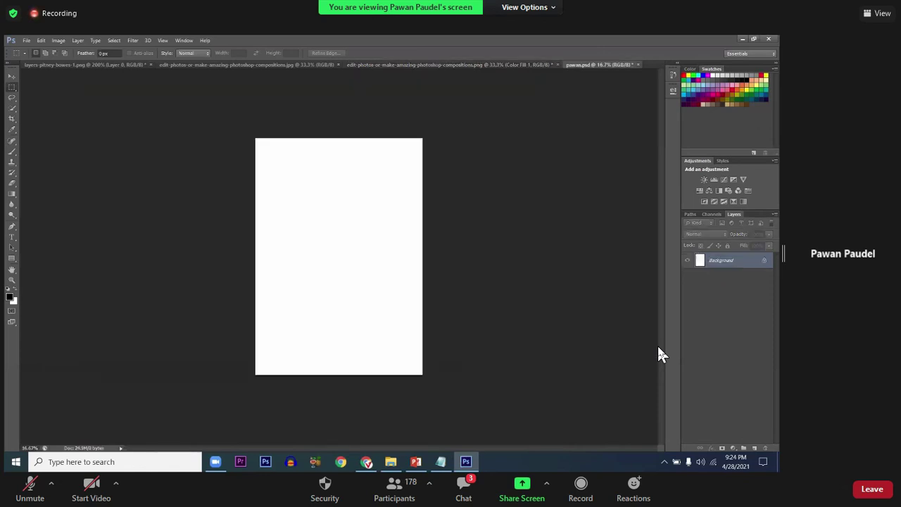
{"action": "key", "text": "ctrl+Tab"}
{"action": "key", "text": "ctrl+Tab"}
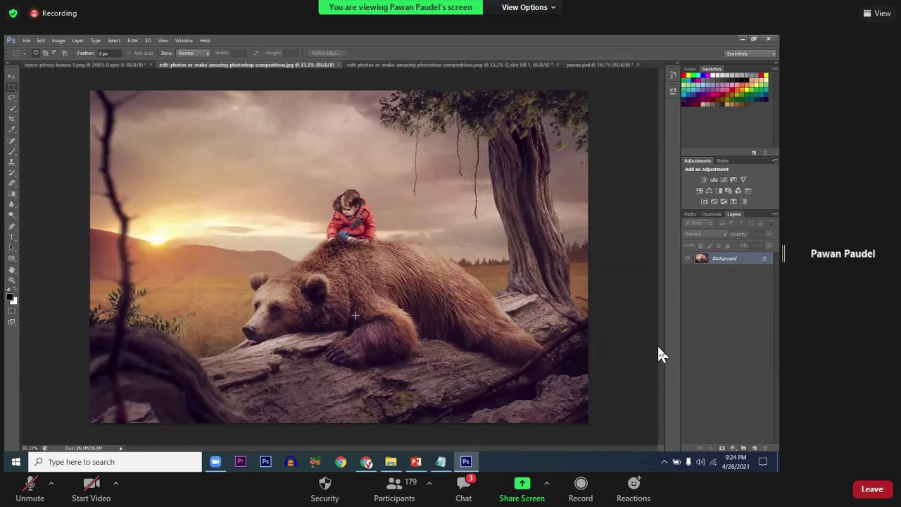
{"action": "key", "text": "ctrl+shift+Tab"}
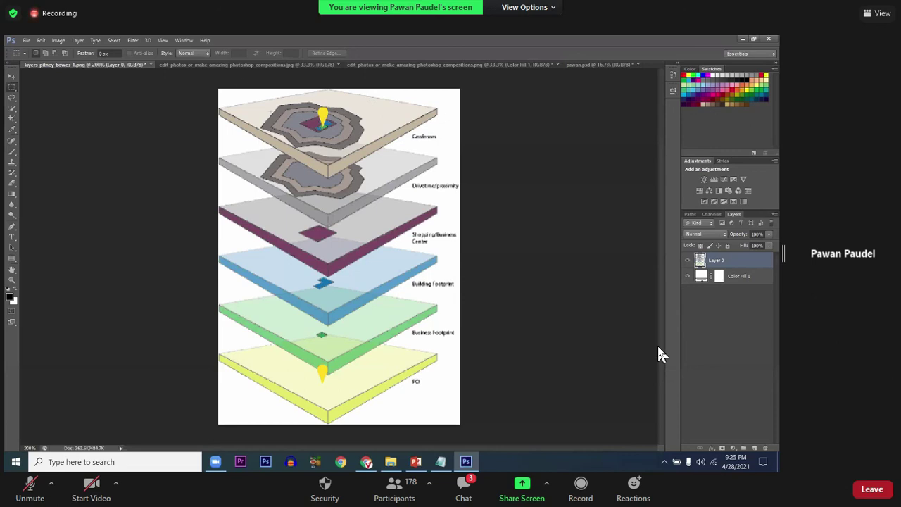
Step: Browse the bear photo, red Color Fill composition and pawan.psd, ending on blank pawan.psd
{"action": "left_click", "coordinate": [247, 66]}
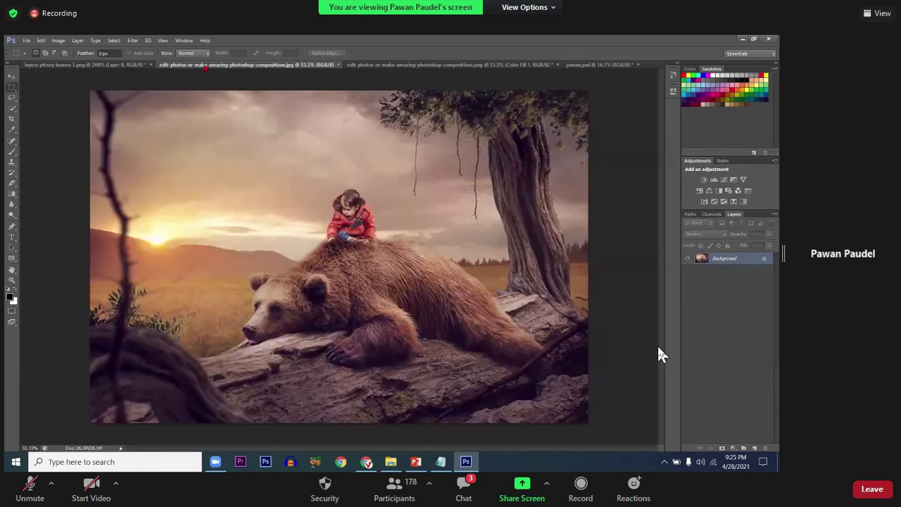
{"action": "left_click", "coordinate": [541, 64]}
{"action": "left_click", "coordinate": [576, 65]}
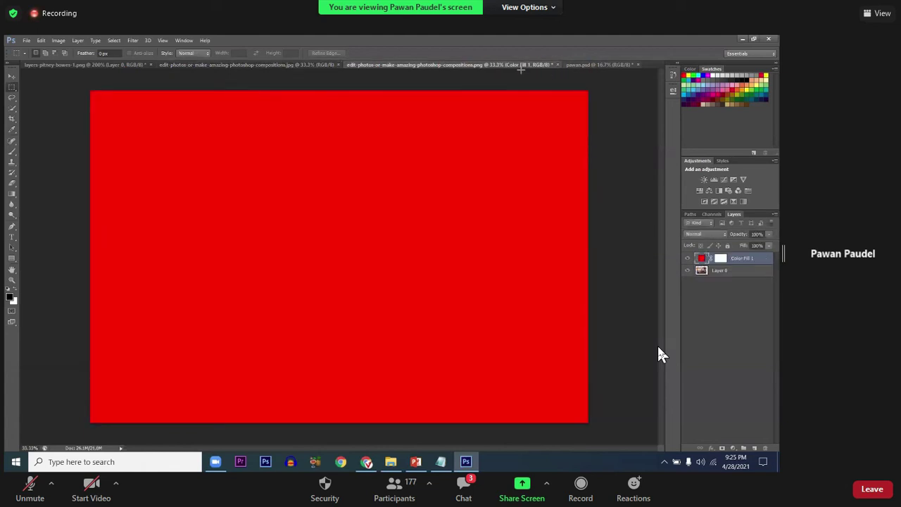
{"action": "left_click", "coordinate": [514, 65]}
{"action": "key", "text": "ctrl+Tab"}
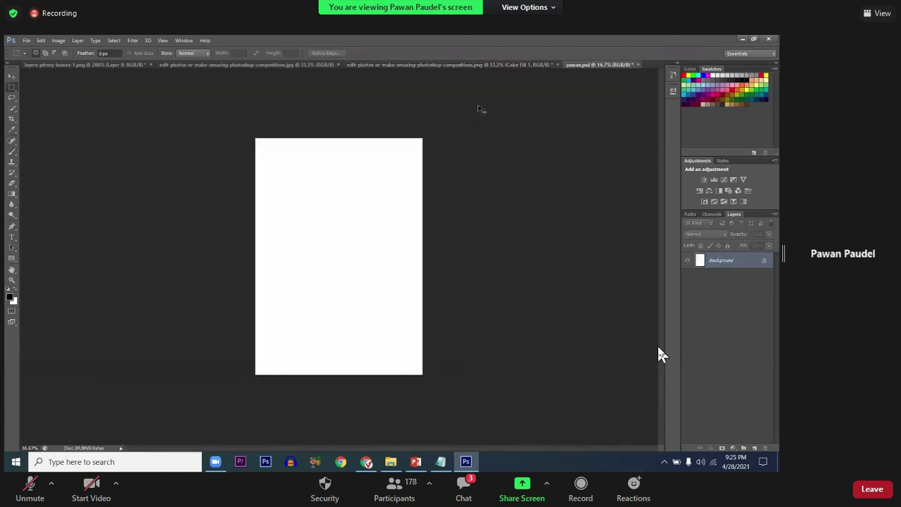
Step: Return to the red Color Fill composition document
{"action": "left_click", "coordinate": [488, 66]}
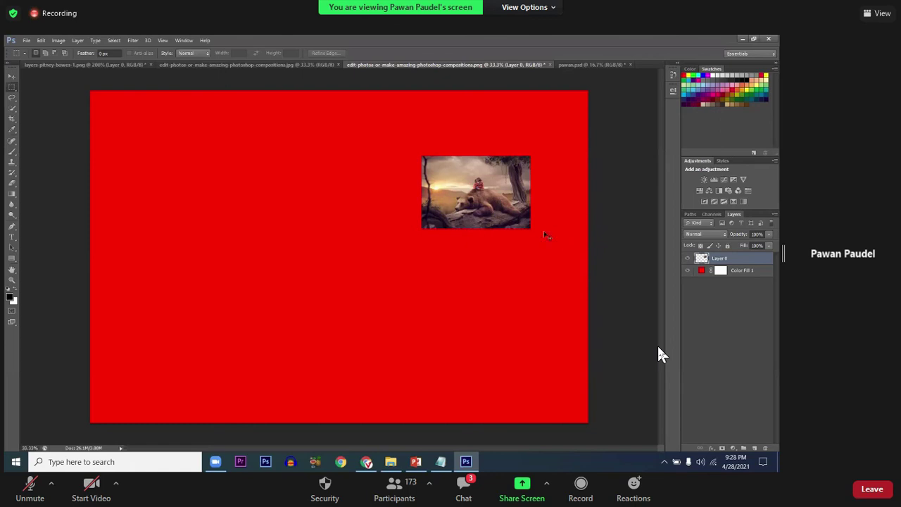
Step: Scale the bear-and-child photo with Free Transform until it fills the red canvas, then commit
{"action": "mouse_move", "coordinate": [490, 218]}
{"action": "left_mouse_down"}
{"action": "mouse_move", "coordinate": [481, 229]}
{"action": "mouse_move", "coordinate": [574, 275]}
{"action": "left_mouse_up"}
{"action": "key", "text": "ctrl+t"}
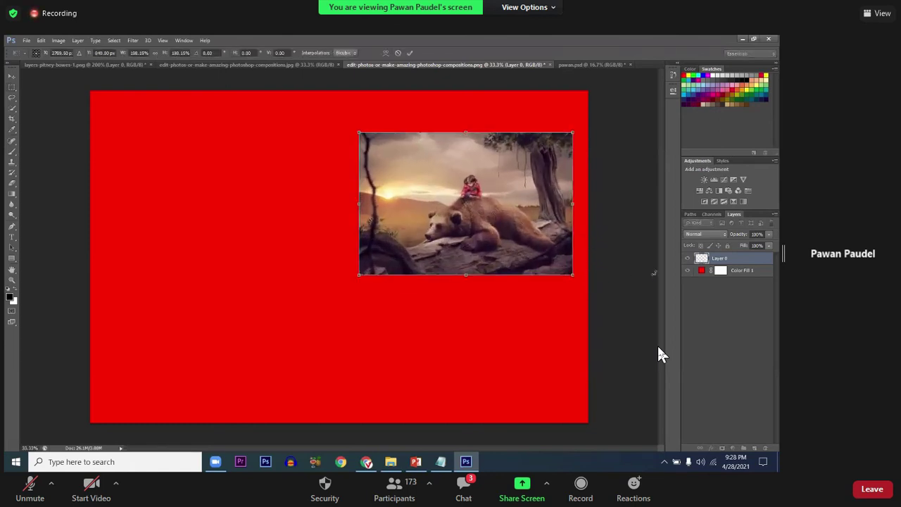
{"action": "left_click_drag", "start_coordinate": [482, 223], "coordinate": [495, 182]}
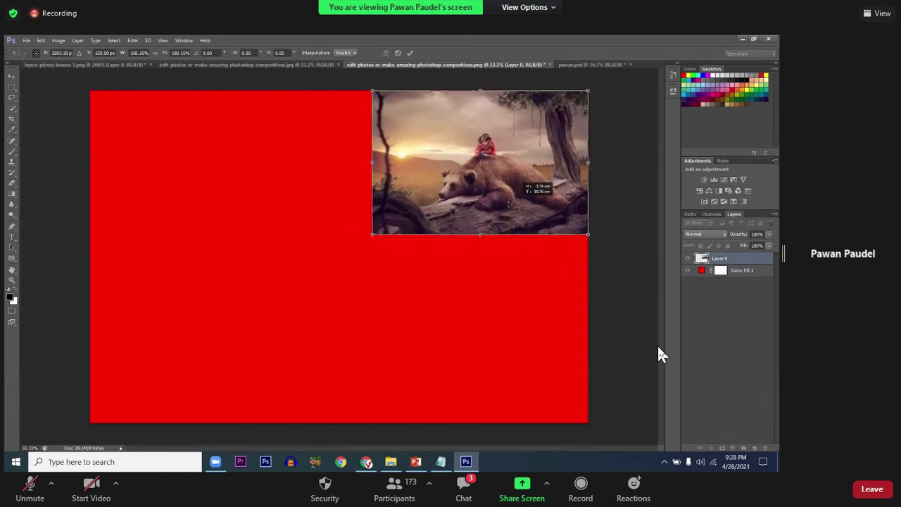
{"action": "left_click_drag", "start_coordinate": [384, 231], "coordinate": [122, 412]}
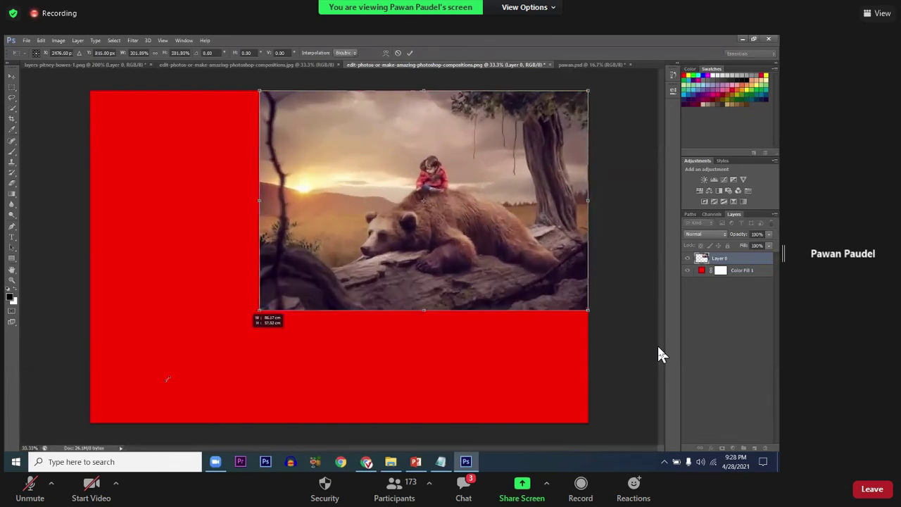
{"action": "left_click_drag", "start_coordinate": [121, 412], "coordinate": [87, 425]}
{"action": "key", "text": "Return"}
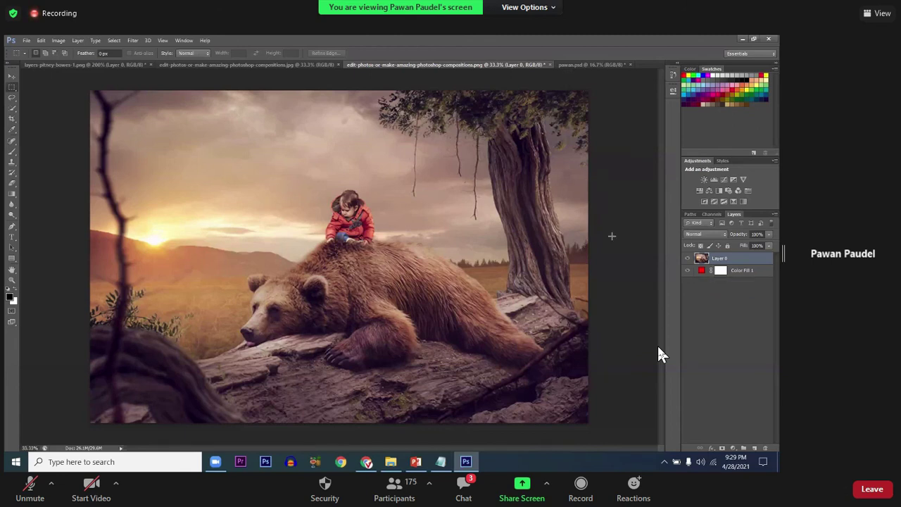
Step: Move the Color Fill 1 layer above Layer 0 in the Layers panel
{"action": "left_click", "coordinate": [701, 272]}
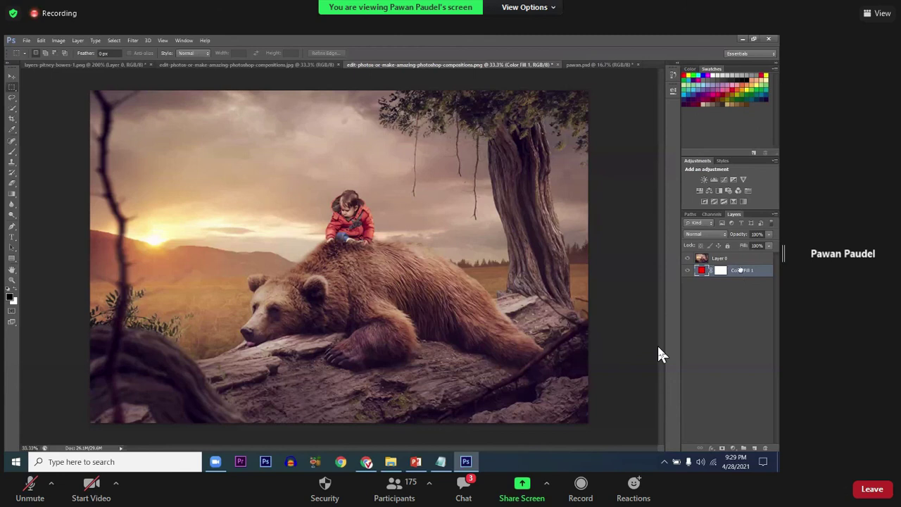
{"action": "left_click_drag", "start_coordinate": [736, 276], "coordinate": [740, 258]}
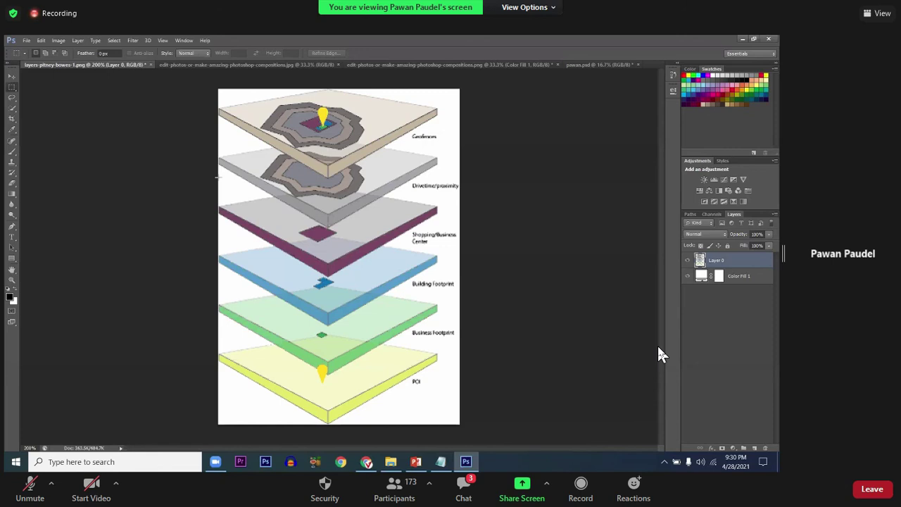
{"action": "key", "text": "f"}
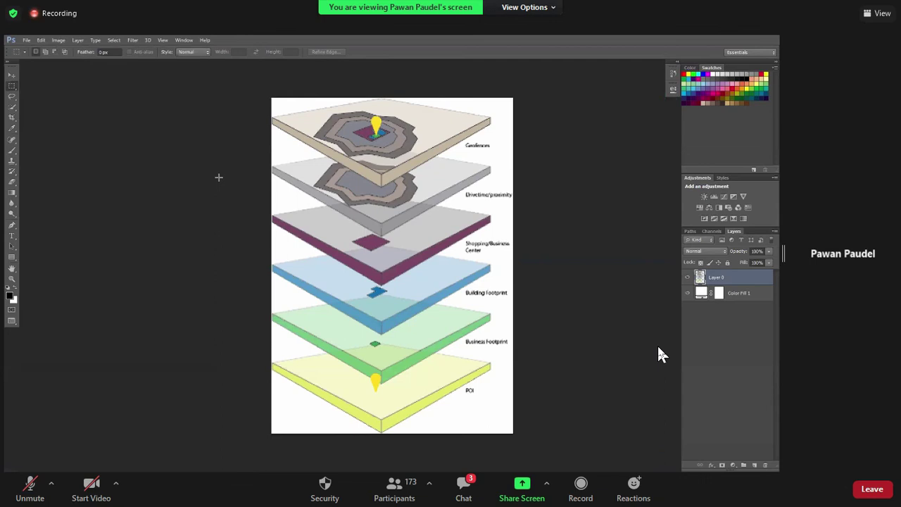
{"action": "key", "text": "f"}
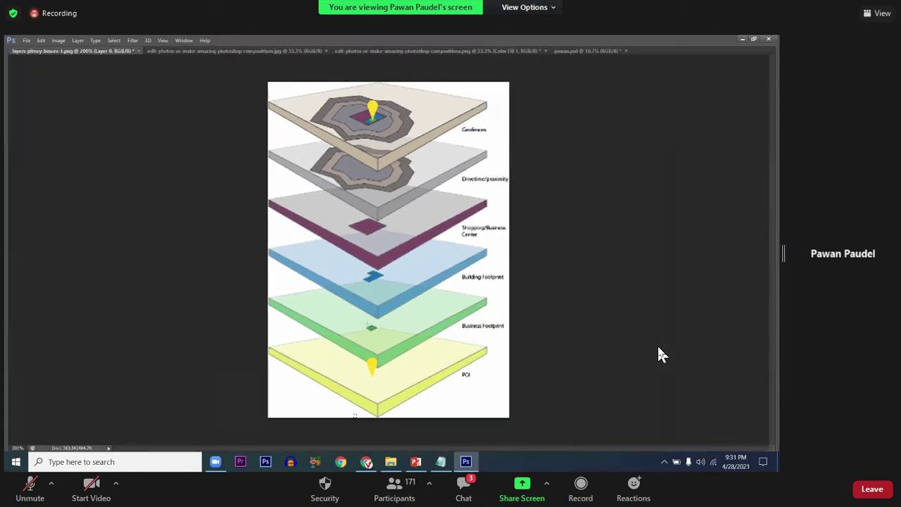
{"action": "key", "text": "Tab"}
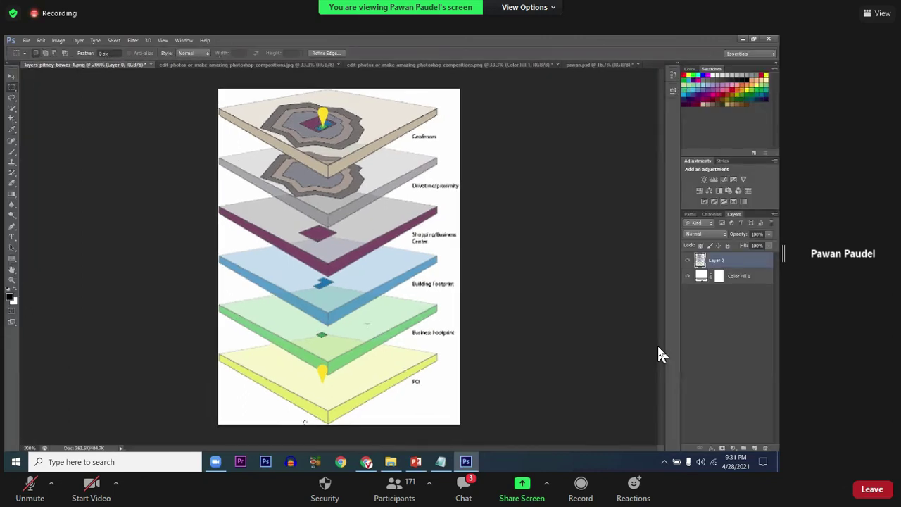